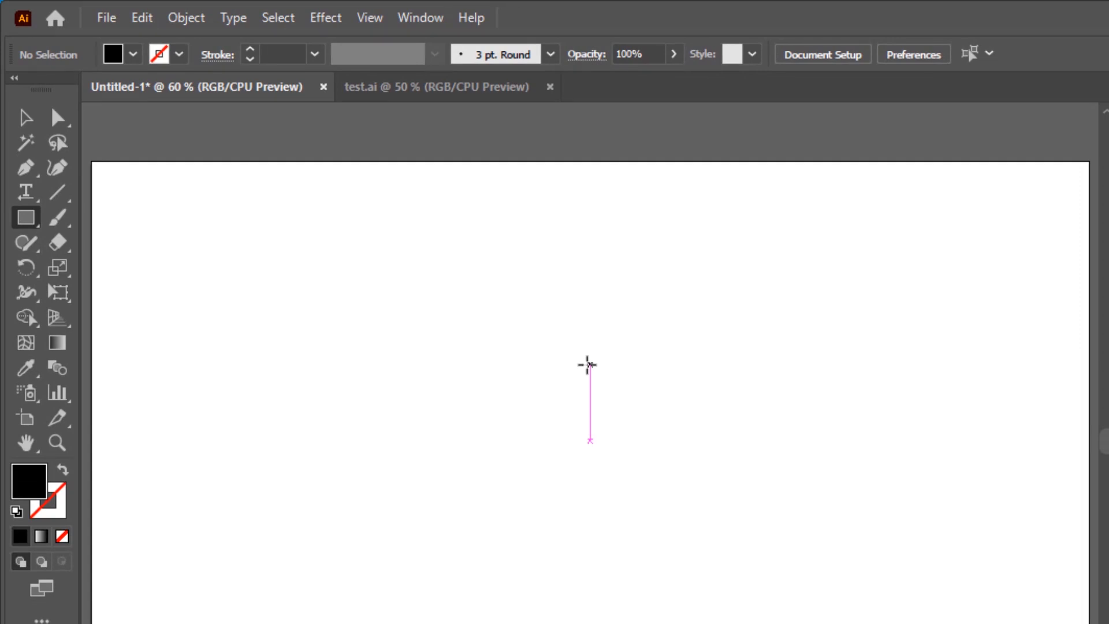
- Create a black rectangle 960 px wide and 25 px high on the artboard
left_click(587, 365)
left_click(719, 338)
key("ctrl+shift+Left")
key("ctrl+shift+Left")
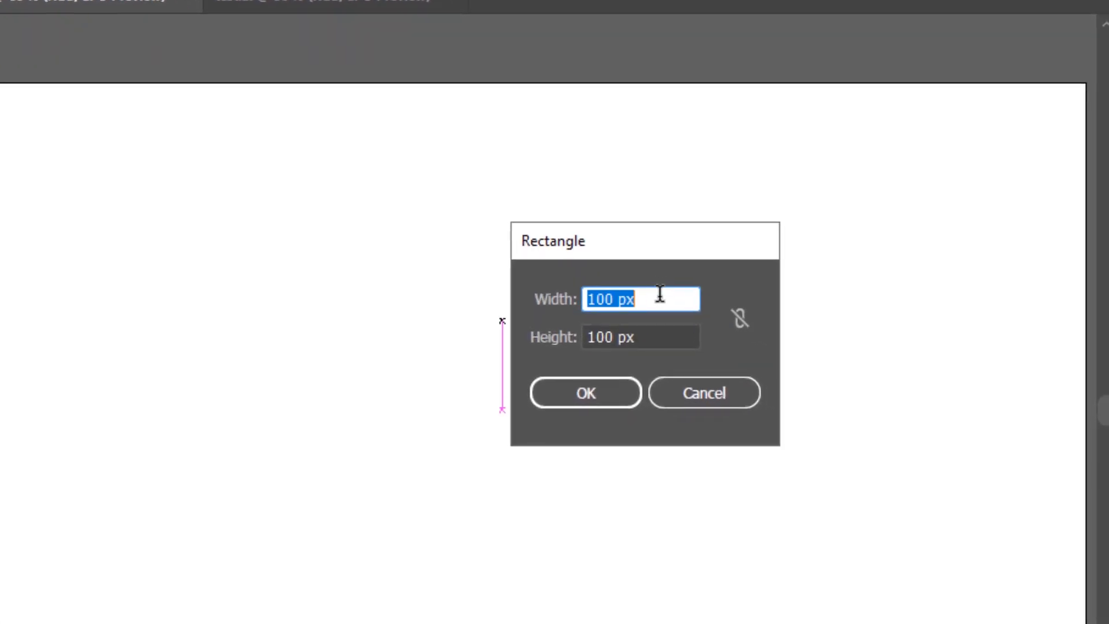
type("96")
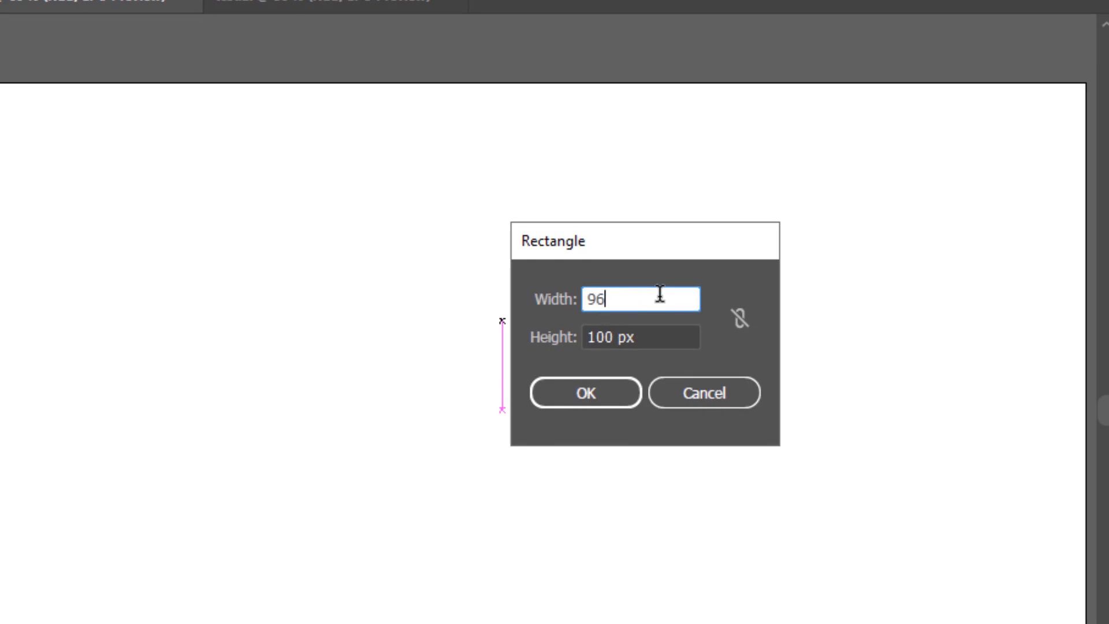
type("0")
key("Tab")
type("25")
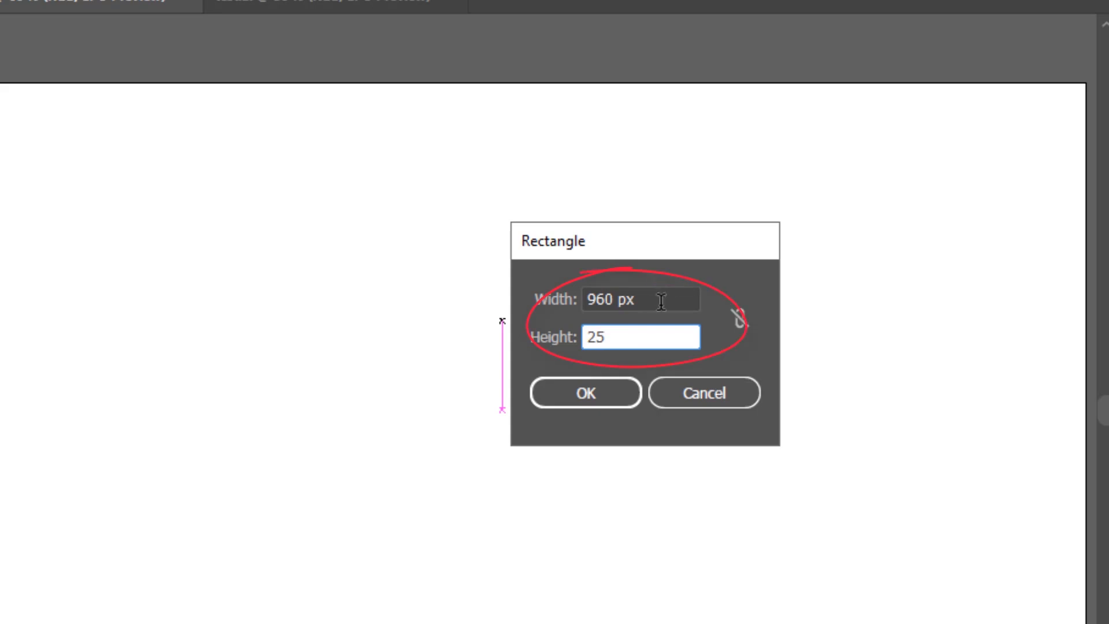
left_click(603, 393)
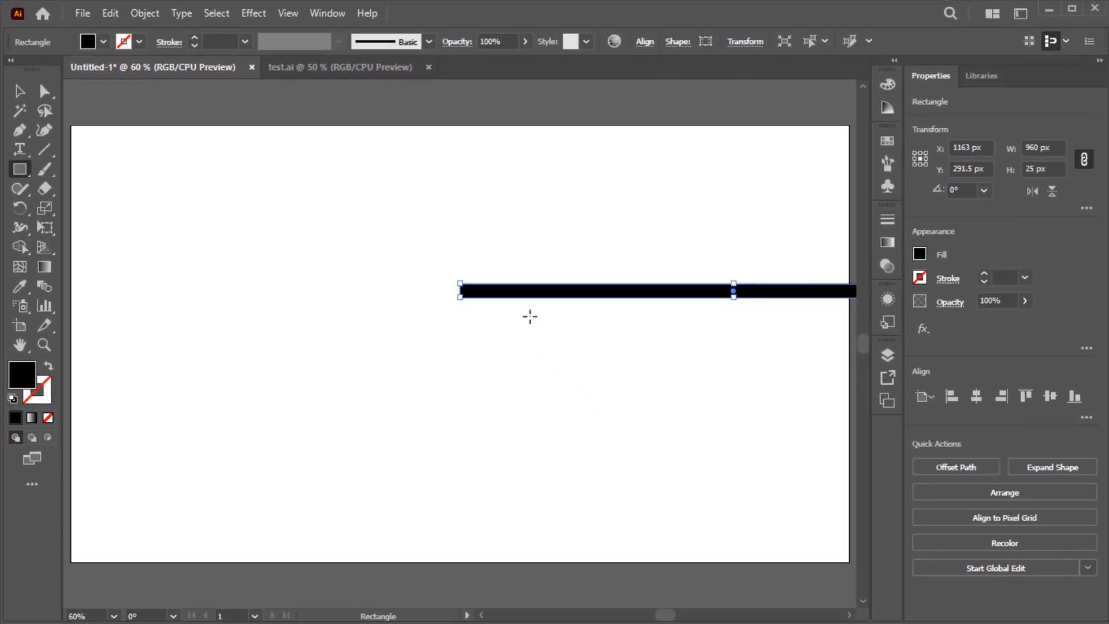
- Center the bar horizontally on the artboard and move it up to about Y 243.5 px
left_click(22, 92)
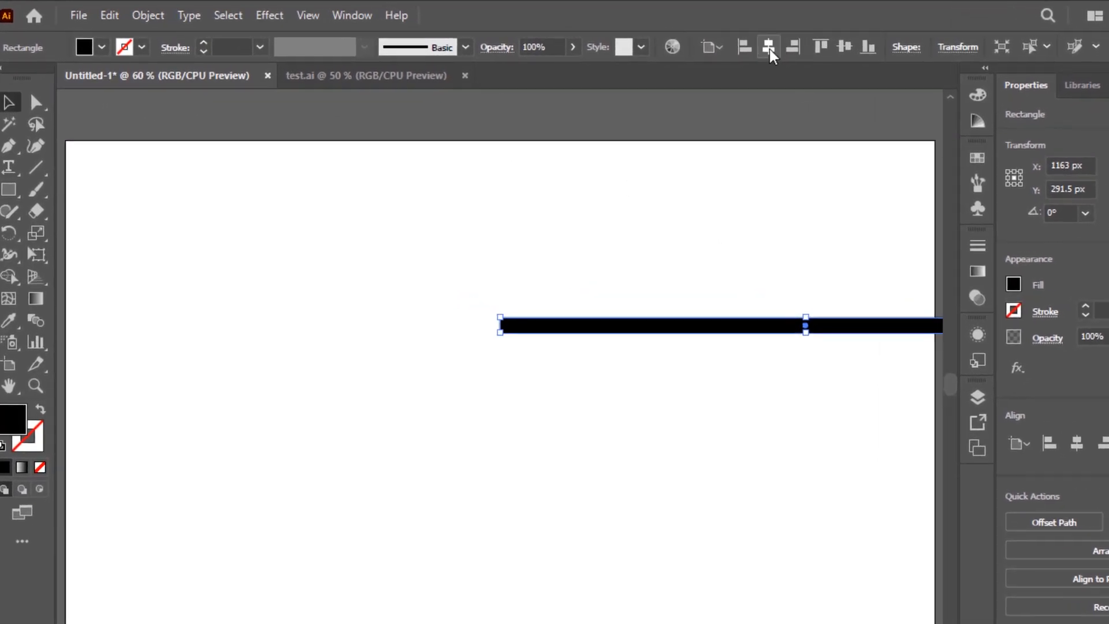
left_click(769, 47)
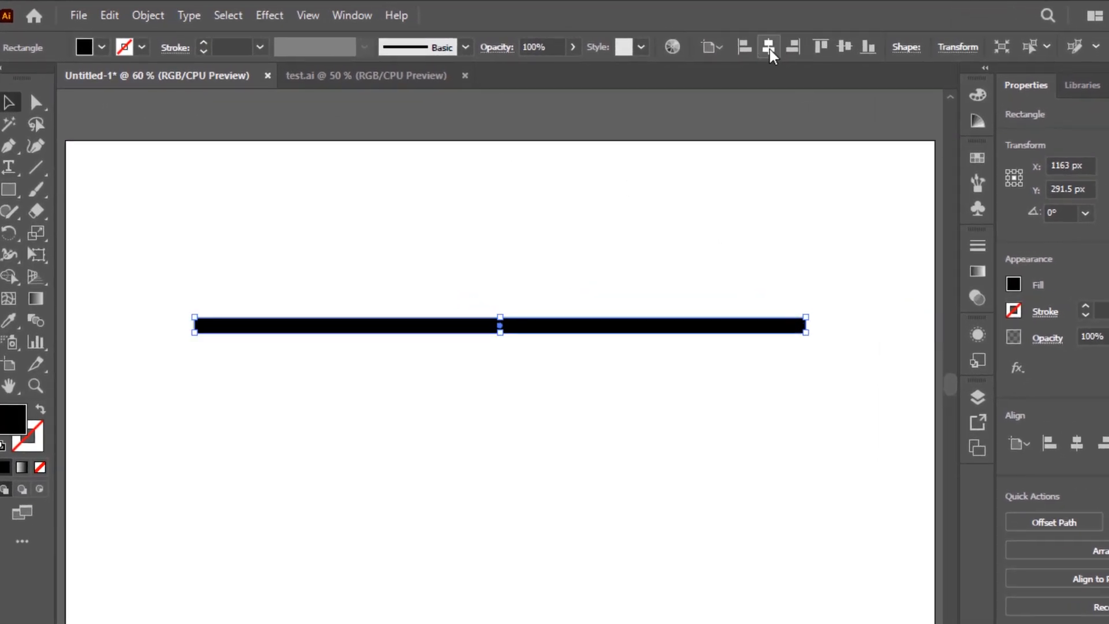
left_click(692, 311)
left_click_drag(676, 329, 365, 383)
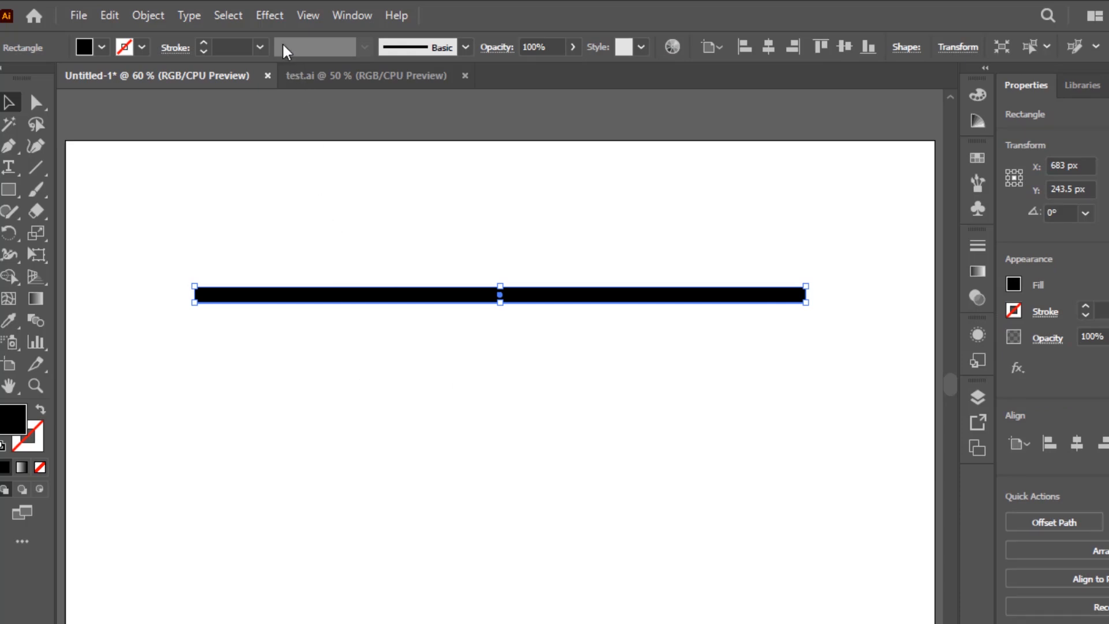
- Apply a Transform effect to the bar with a vertical move of 25 px and 6 copies
left_click(274, 22)
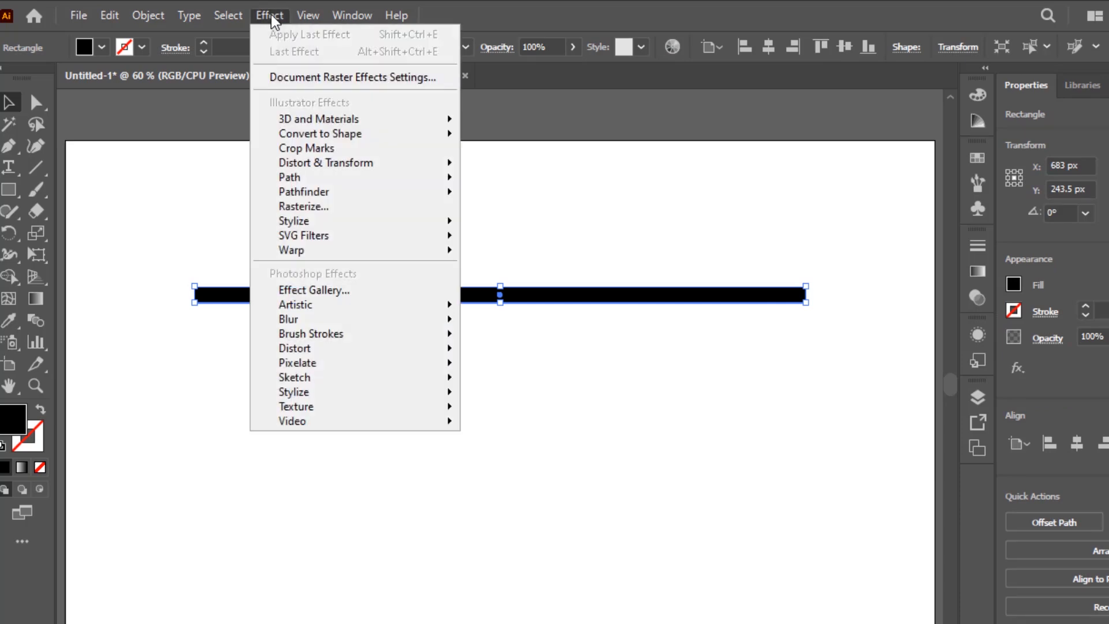
mouse_move(342, 165)
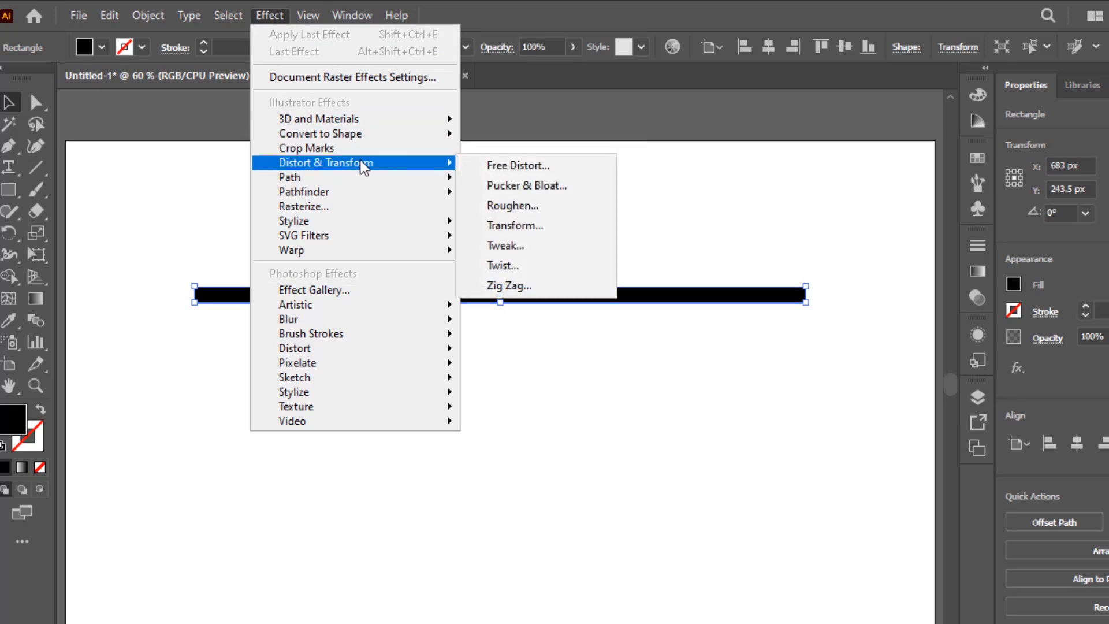
left_click(515, 226)
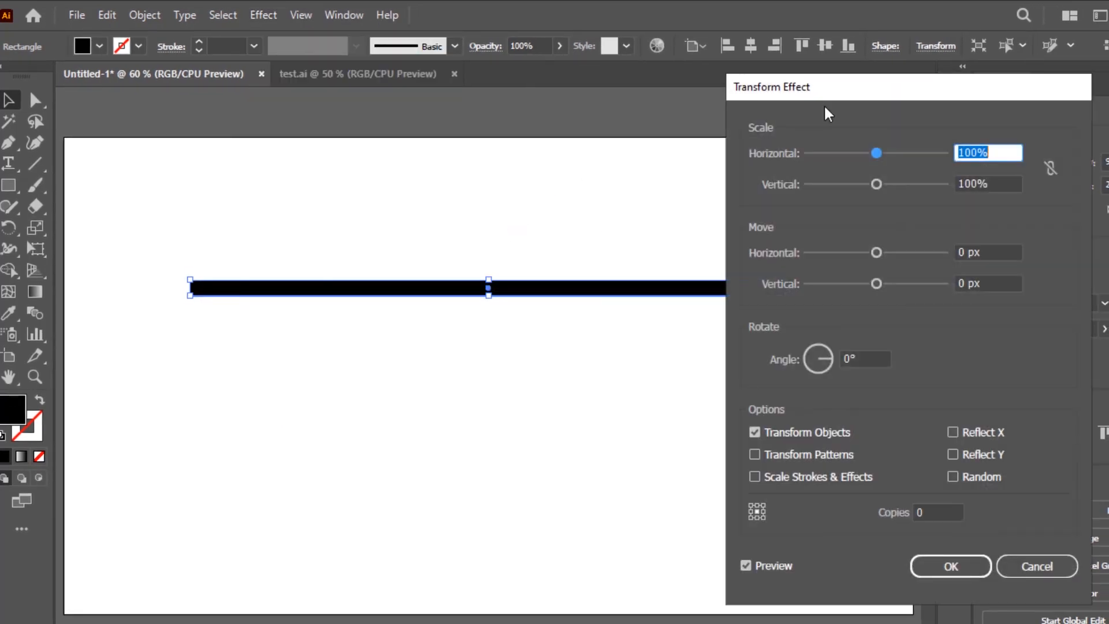
left_click(1004, 285)
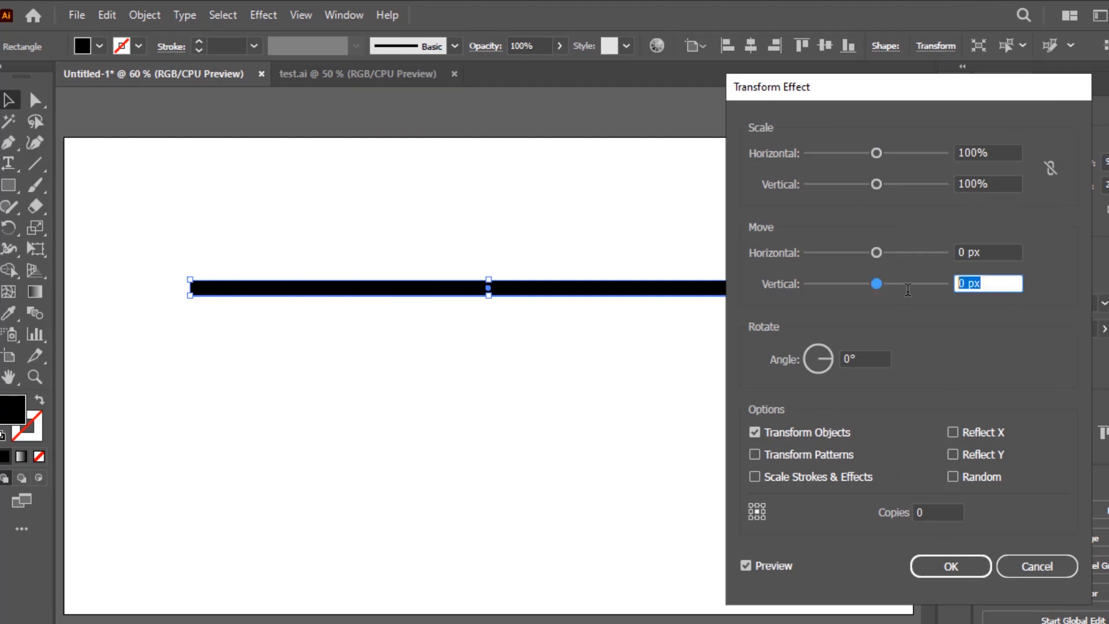
type("25")
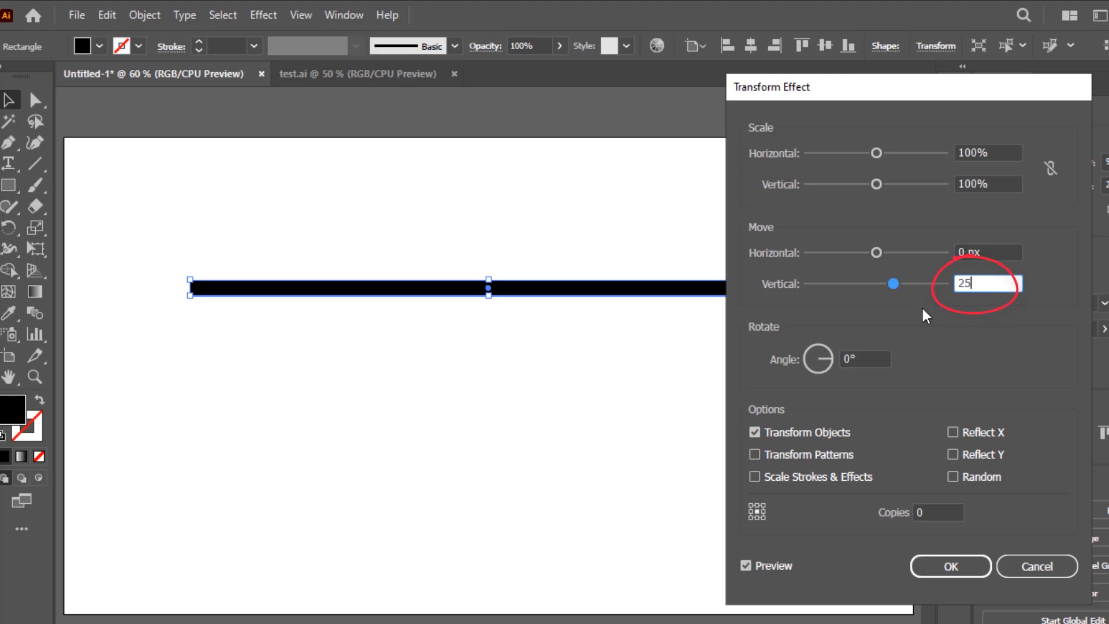
left_click(948, 511)
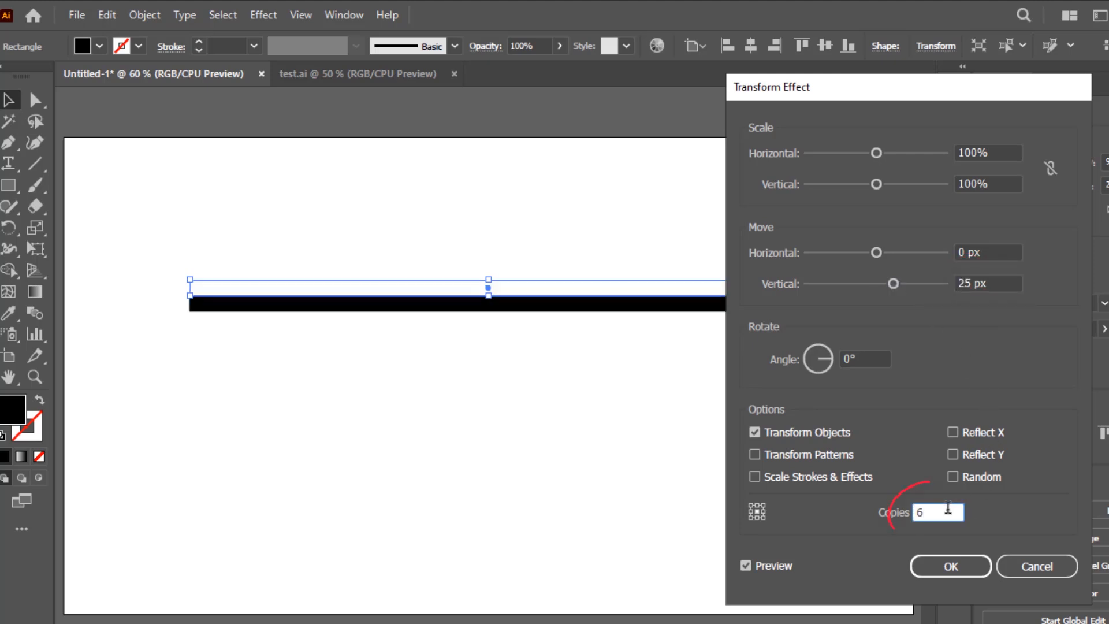
type("6")
key("Tab")
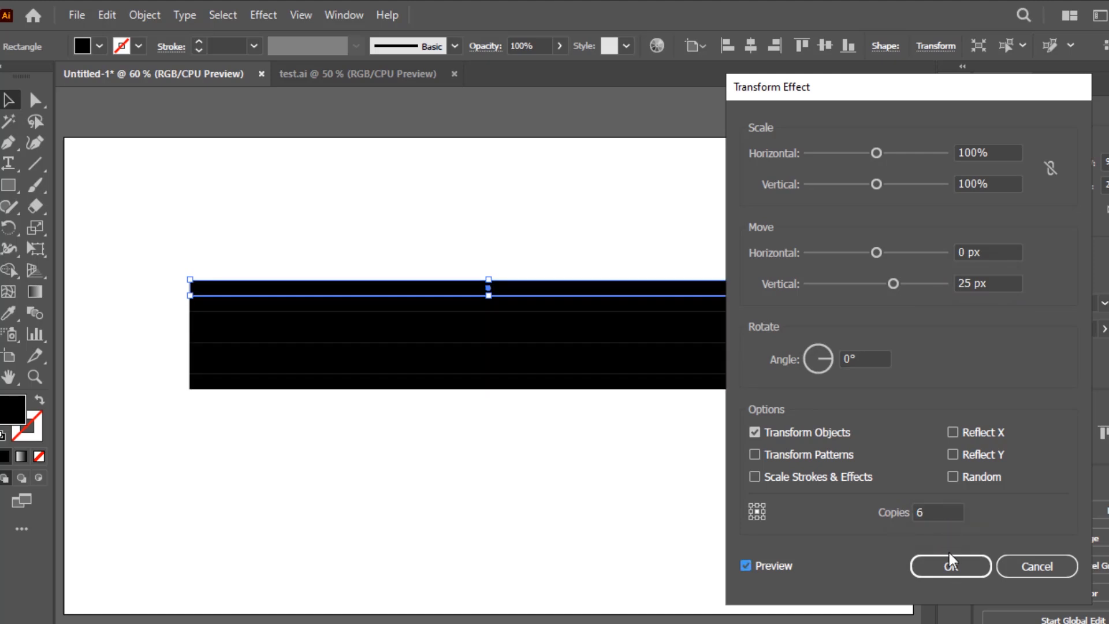
left_click(951, 569)
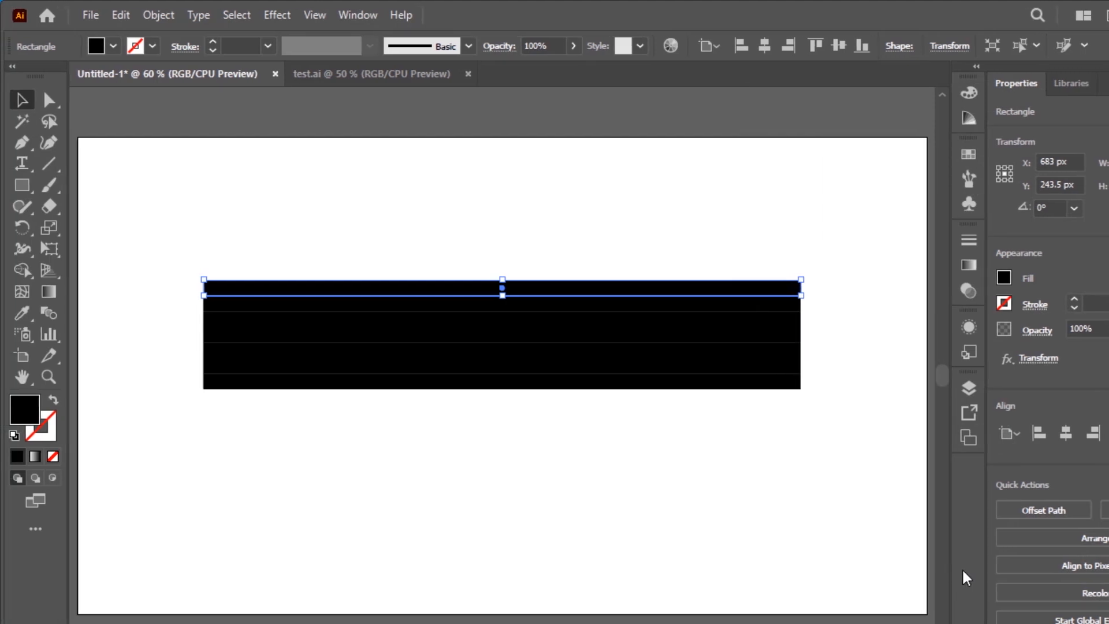
- Expand the appearance of the transformed bar and ungroup the result into separate stripes
left_click(168, 20)
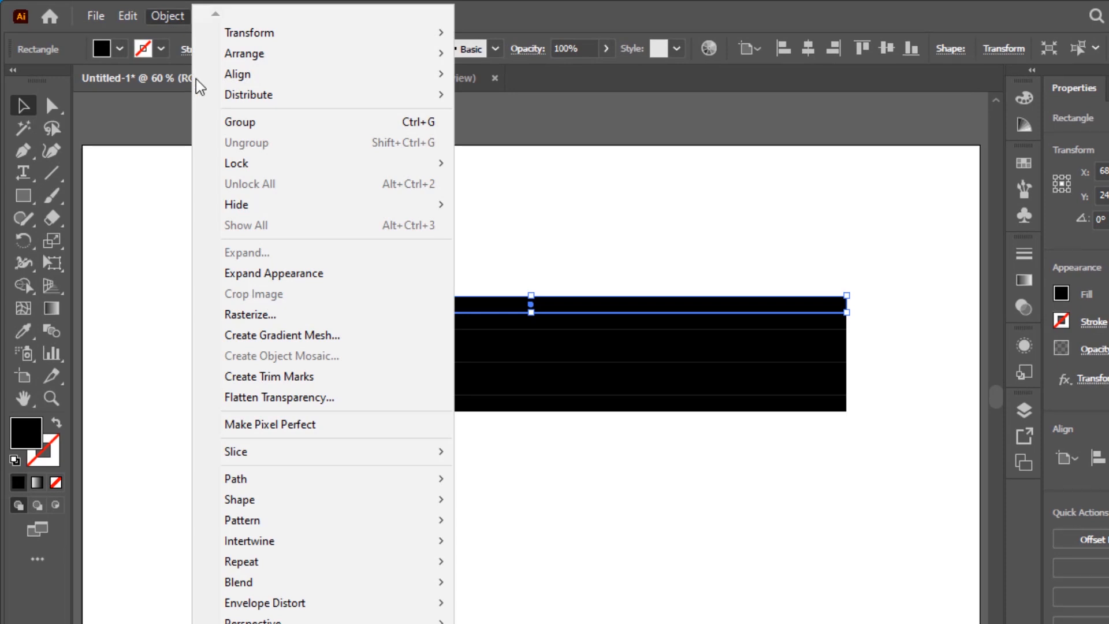
left_click(280, 273)
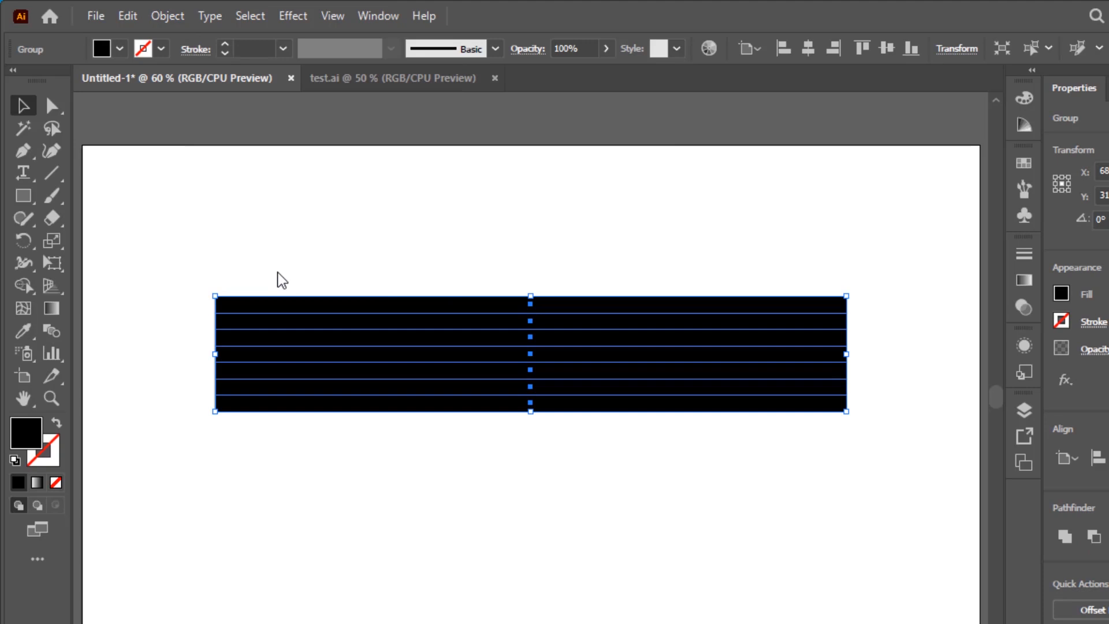
left_click(168, 17)
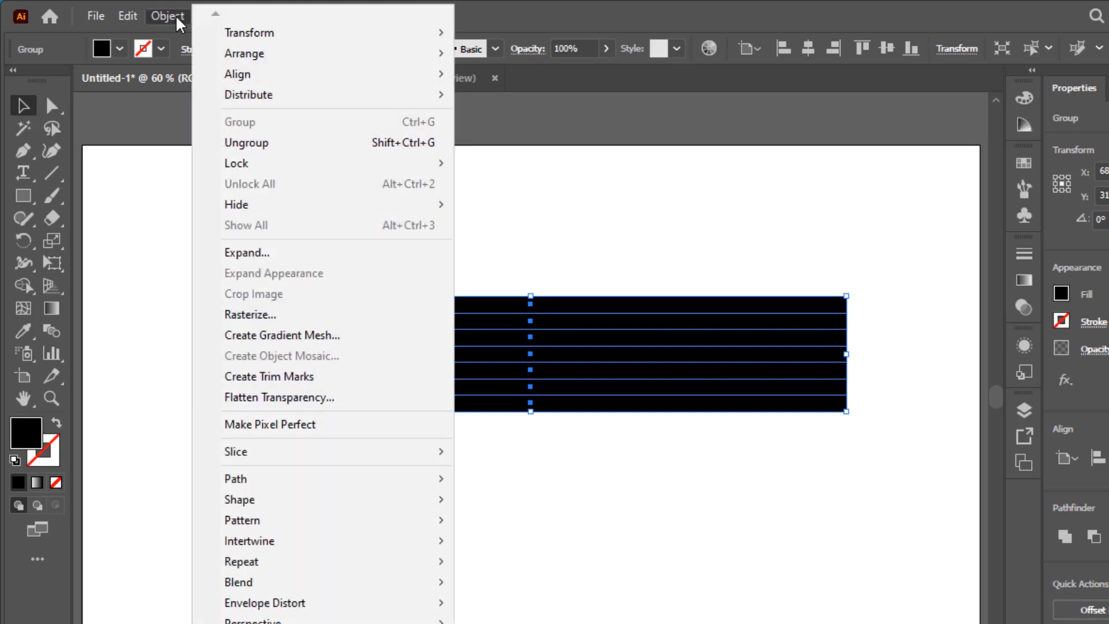
left_click(228, 148)
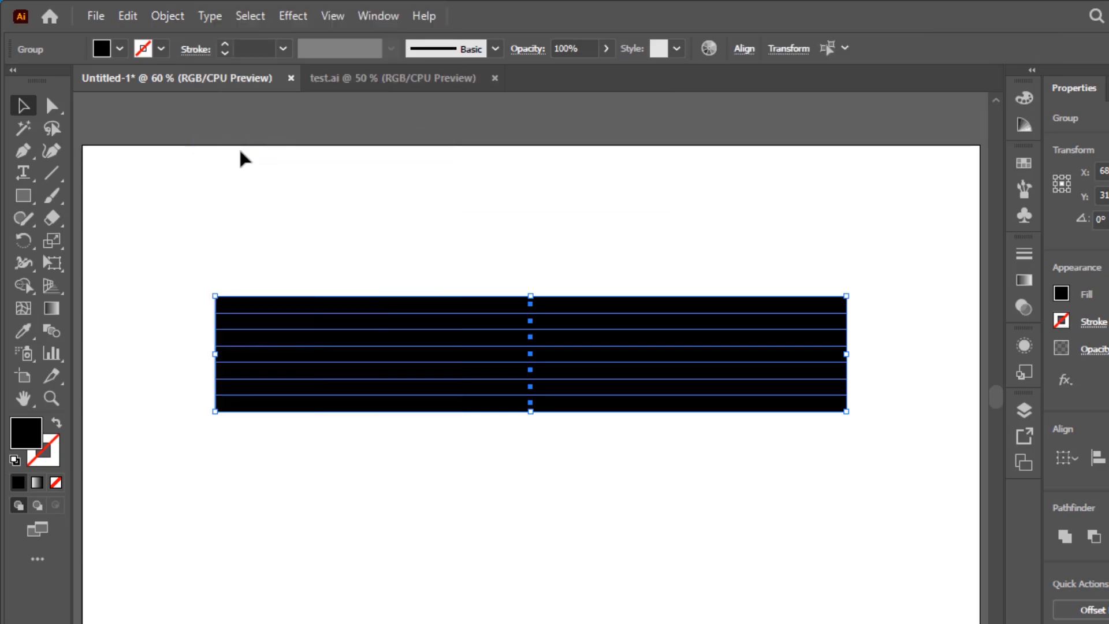
left_click(556, 234)
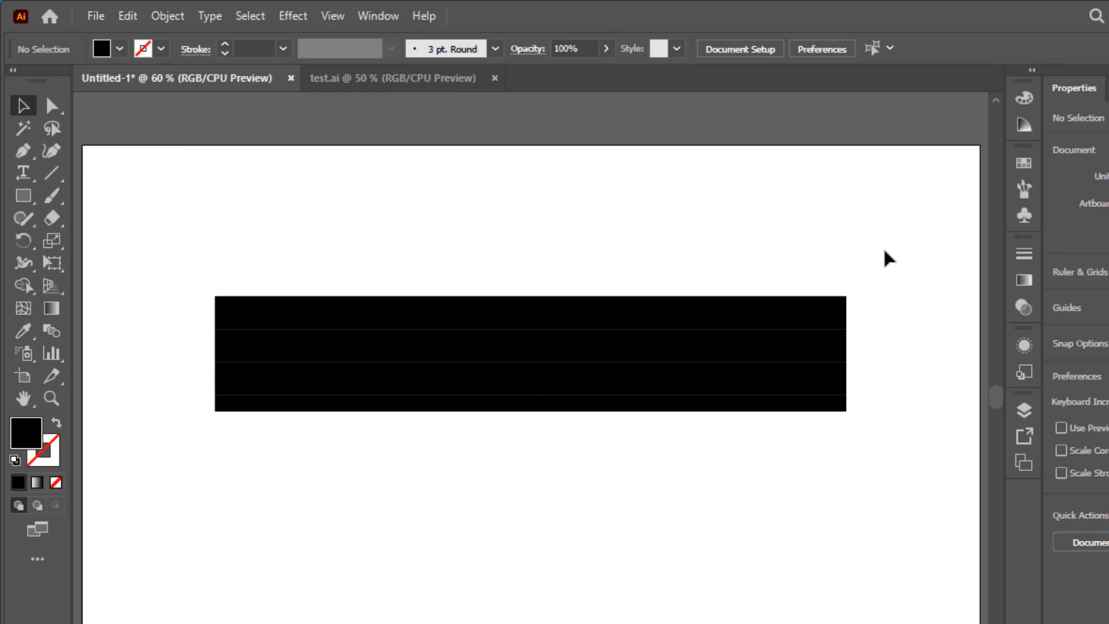
- Fill all seven stripes with the mint green swatch from the last color group
left_click_drag(888, 259, 446, 464)
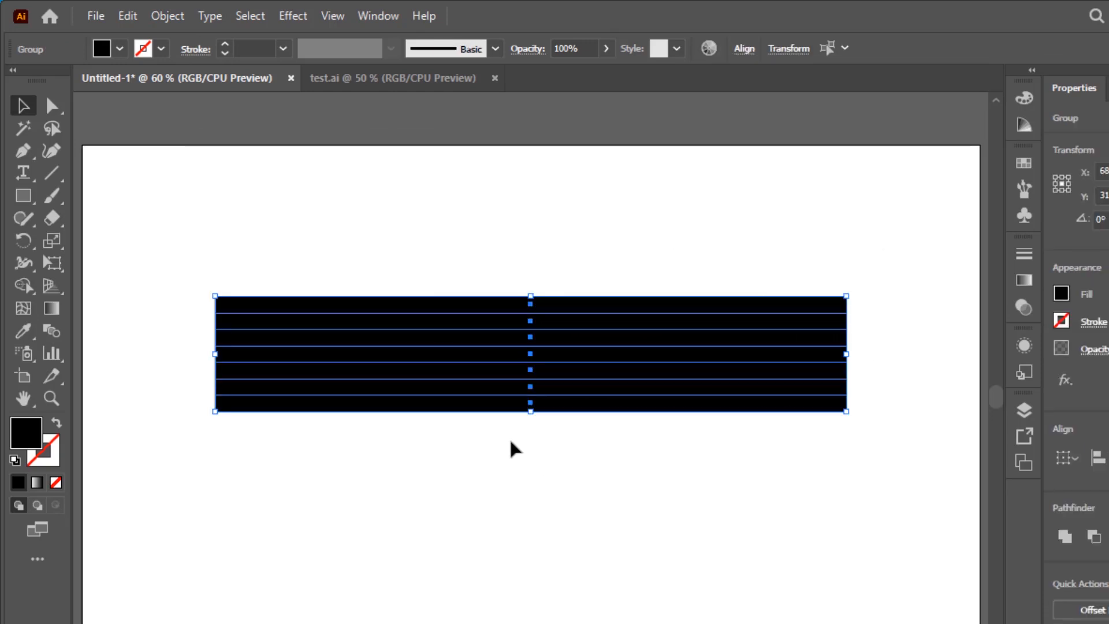
left_click(1024, 167)
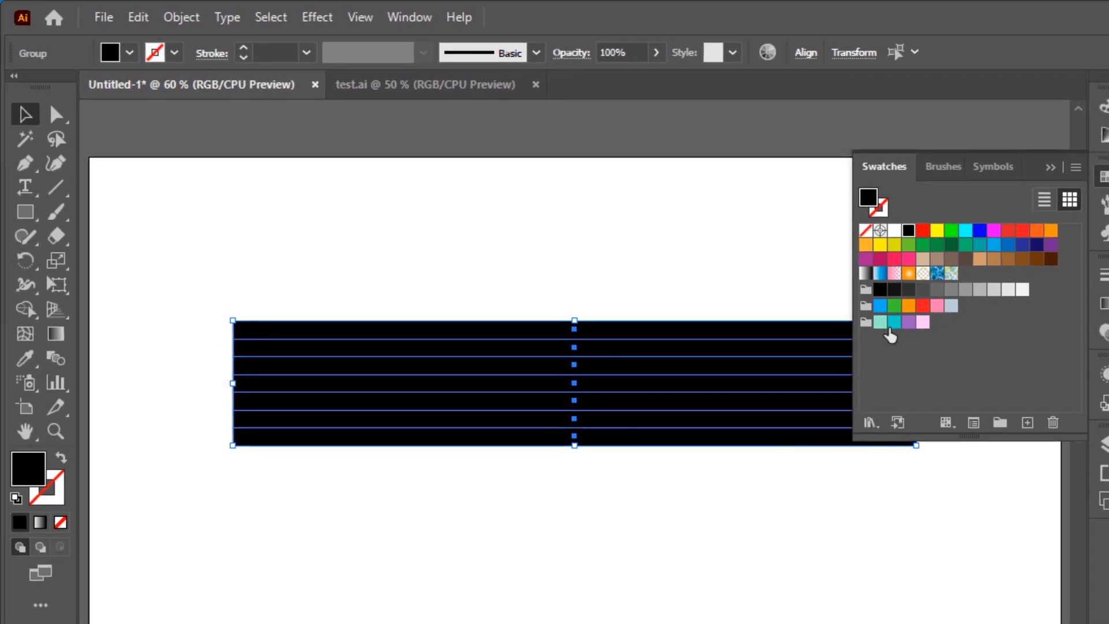
left_click(880, 324)
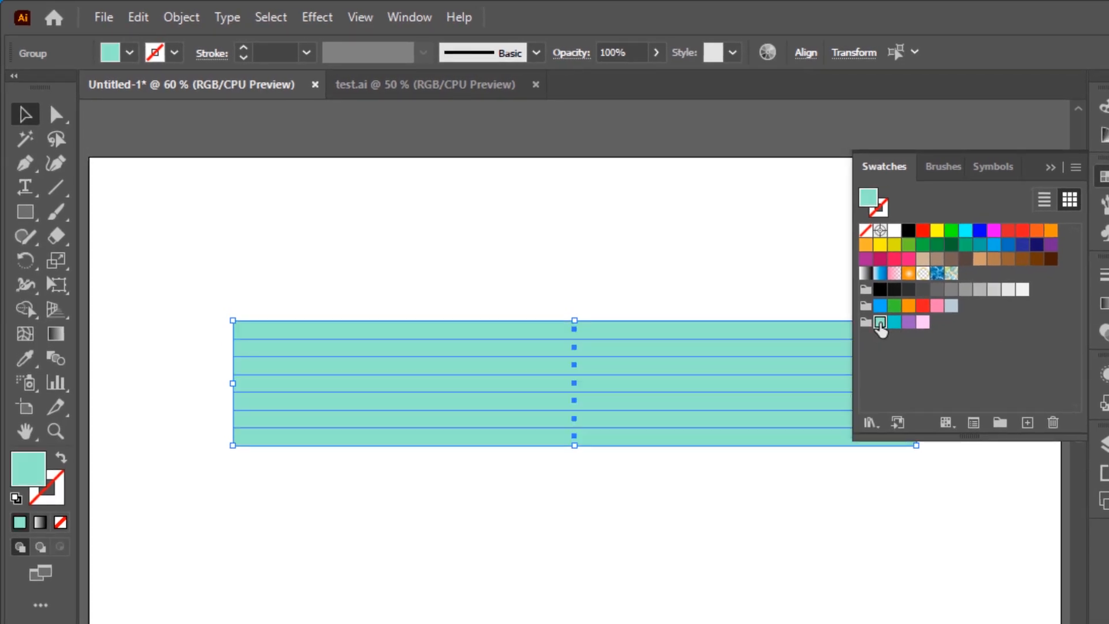
left_click(811, 281)
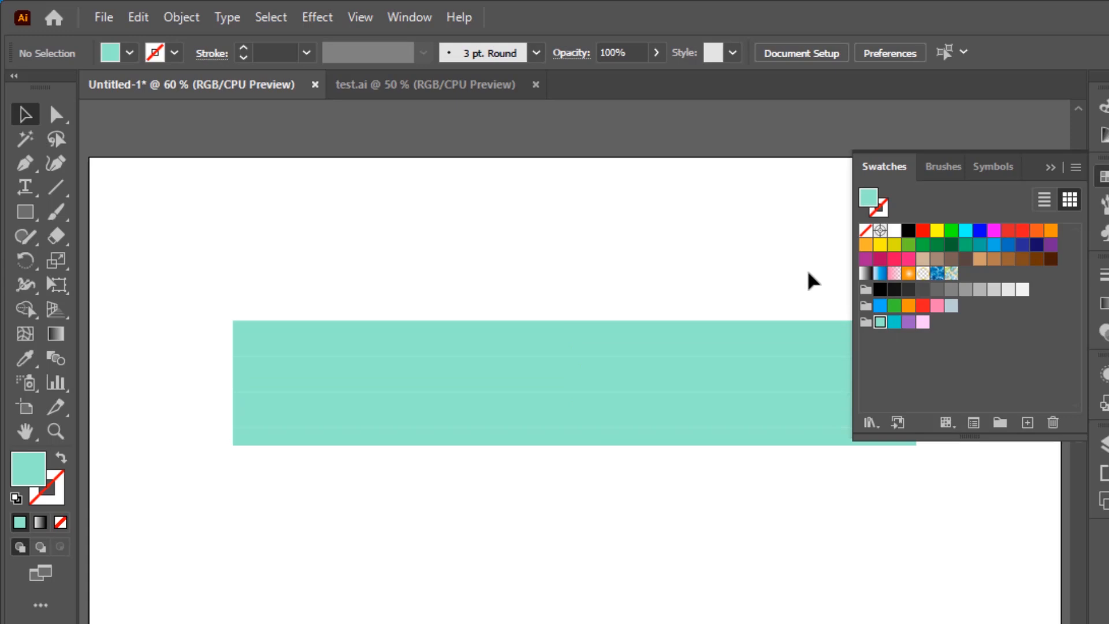
- Recolor the first, third, fifth and seventh stripes with the turquoise blue swatch beside the mint green one
left_click(796, 329)
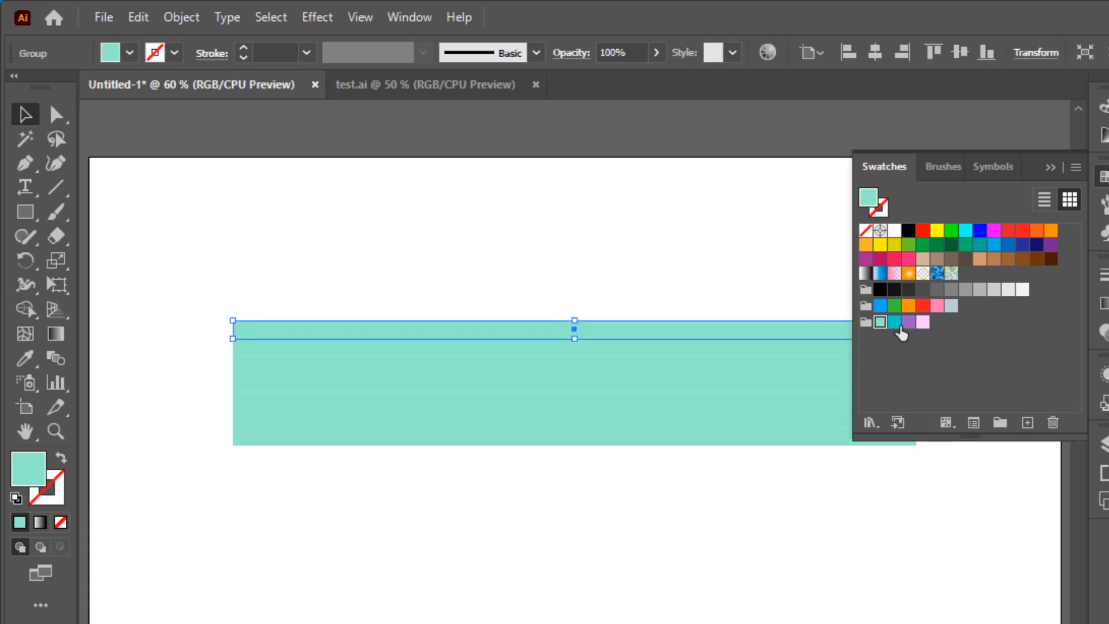
left_click(896, 327)
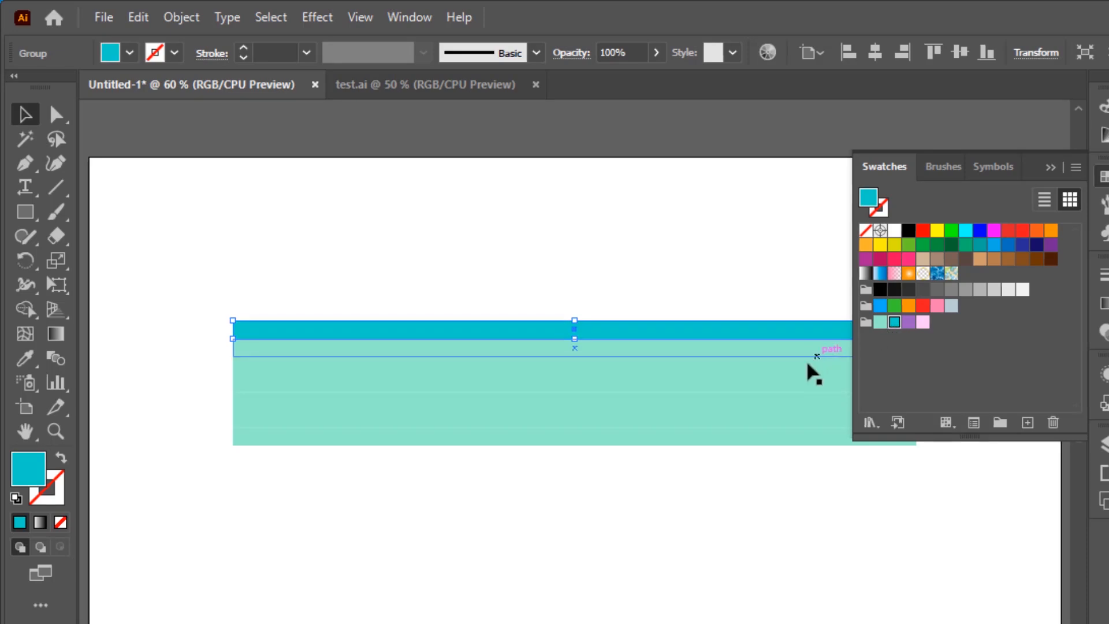
left_click(809, 367)
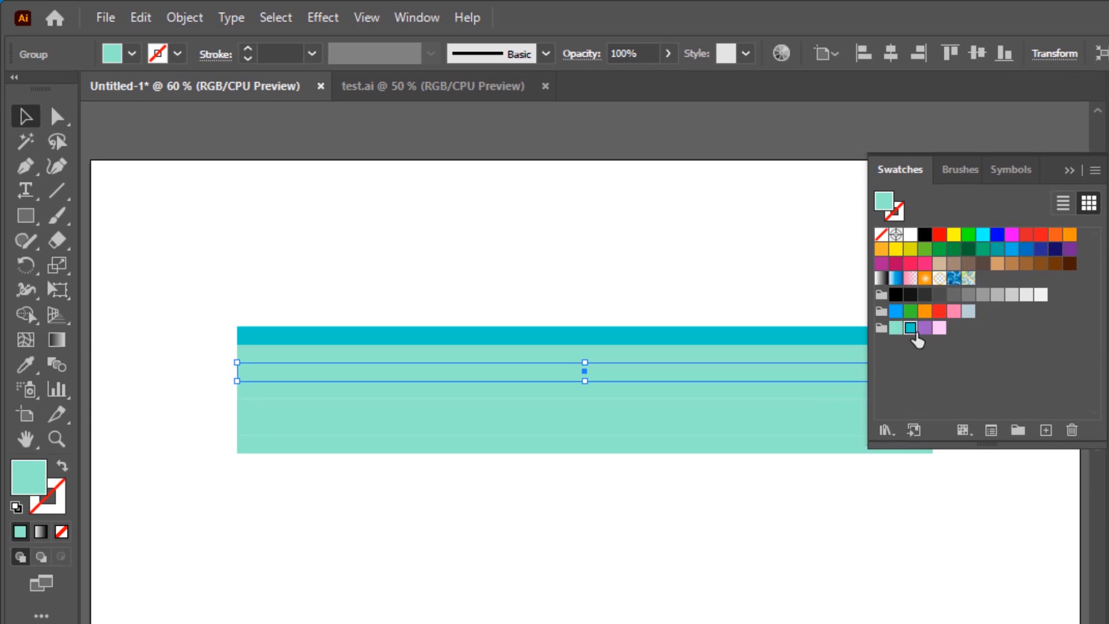
left_click(913, 331)
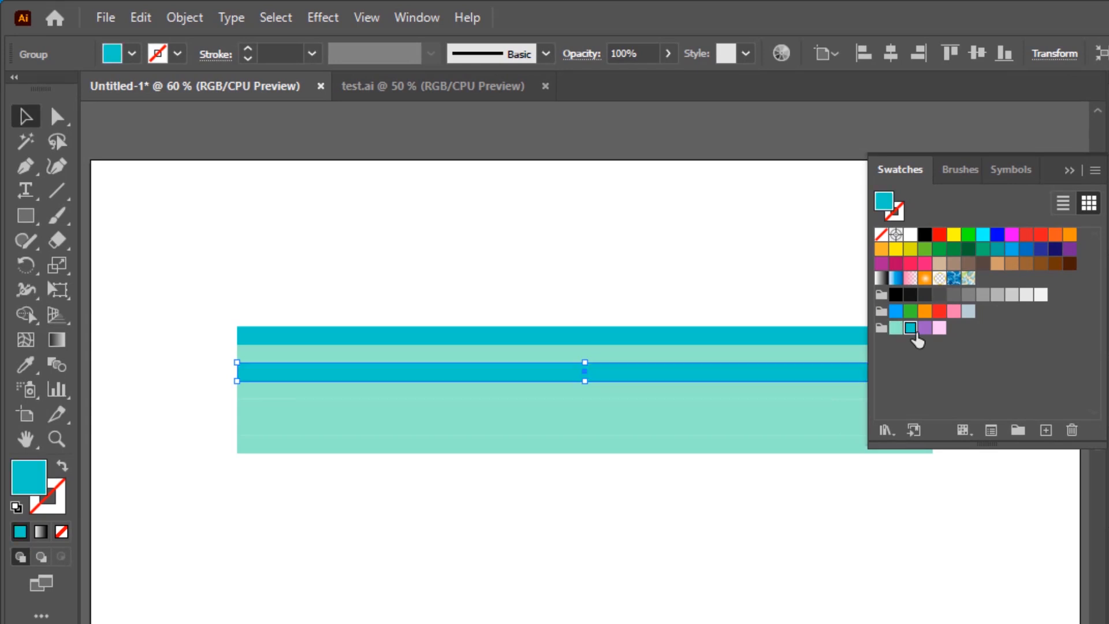
left_click(804, 413)
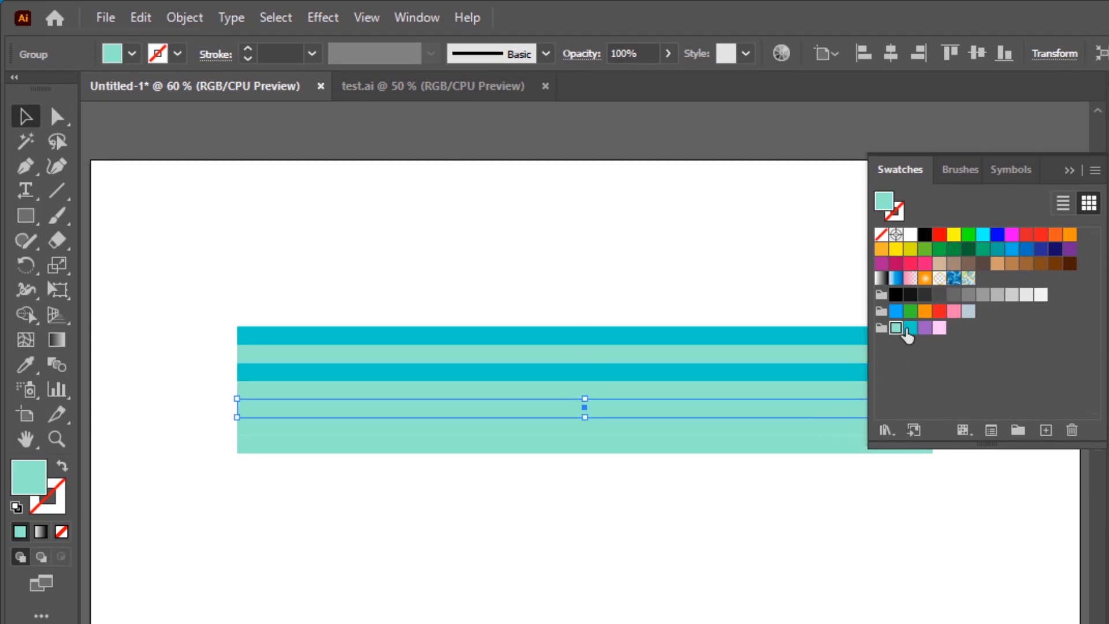
left_click(911, 330)
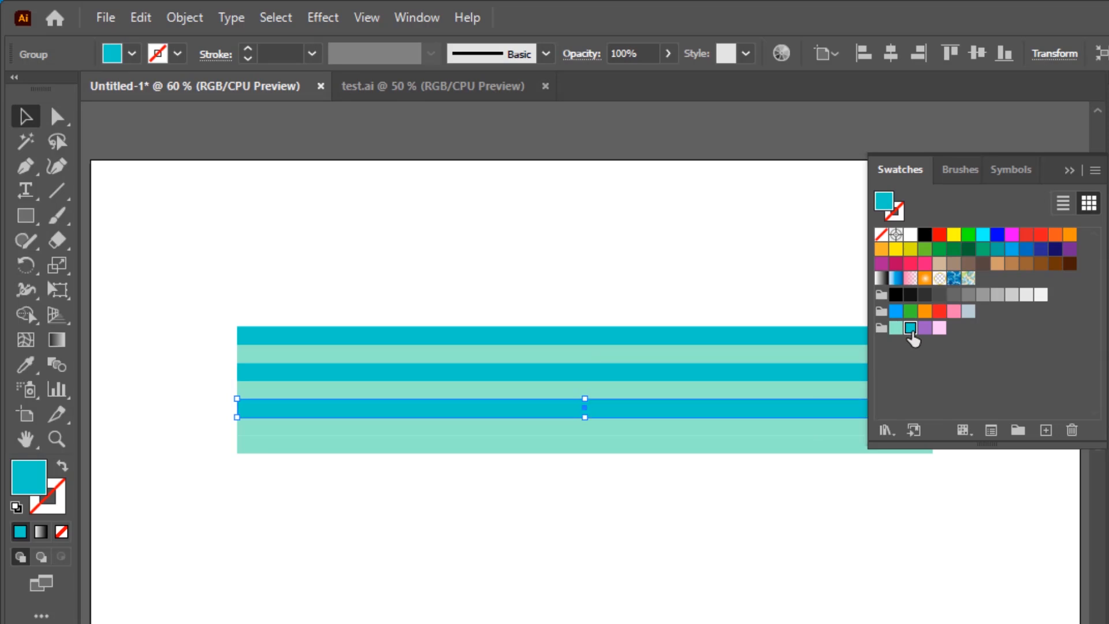
left_click(795, 445)
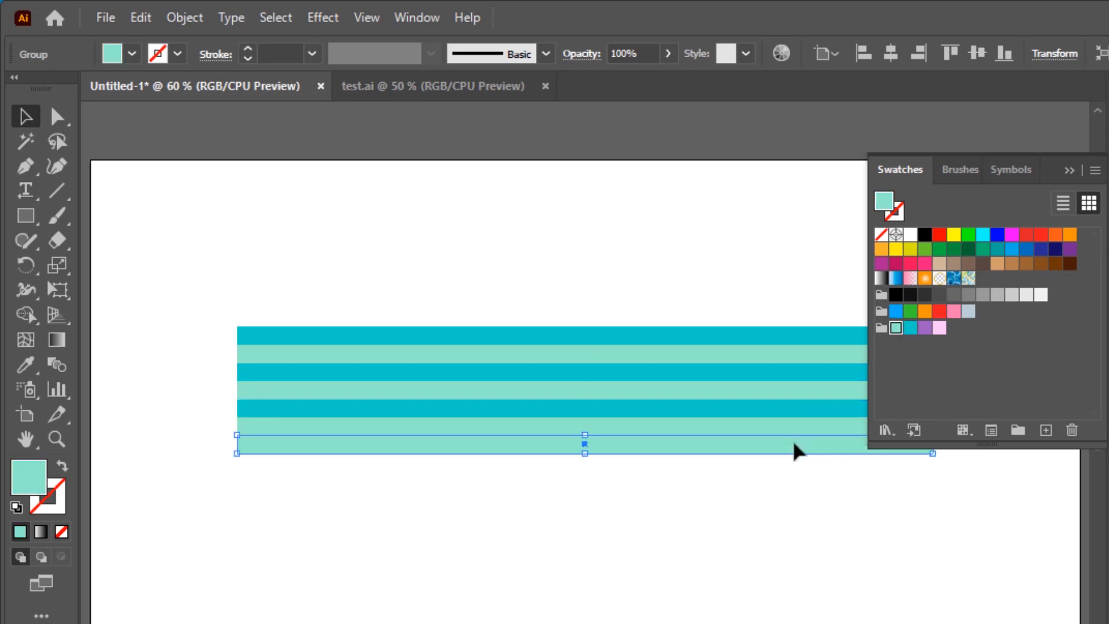
left_click(912, 329)
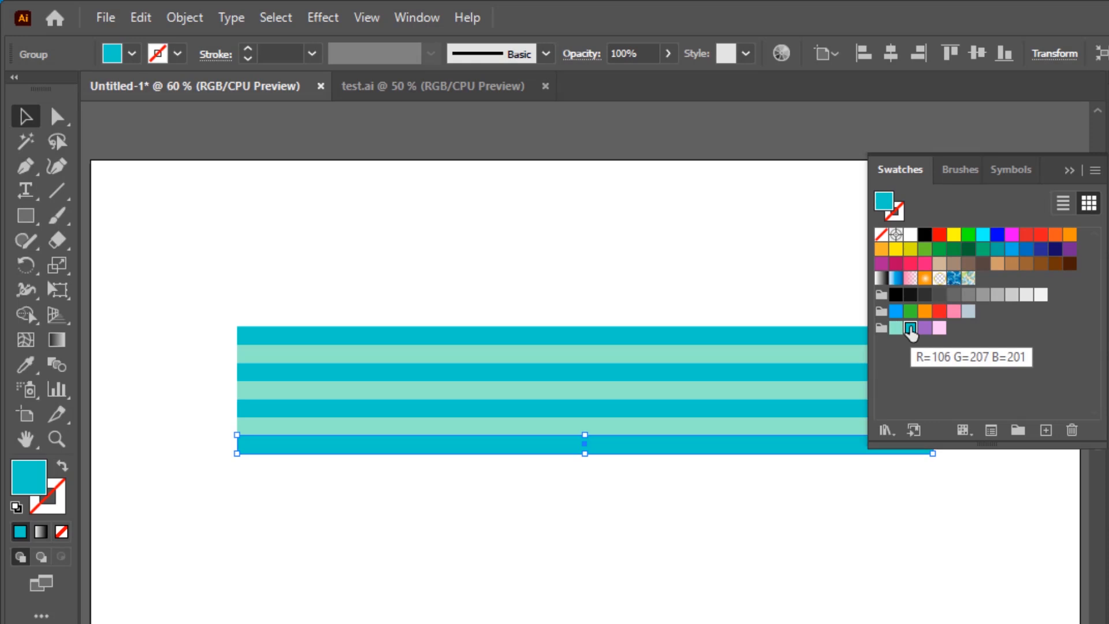
left_click(1070, 171)
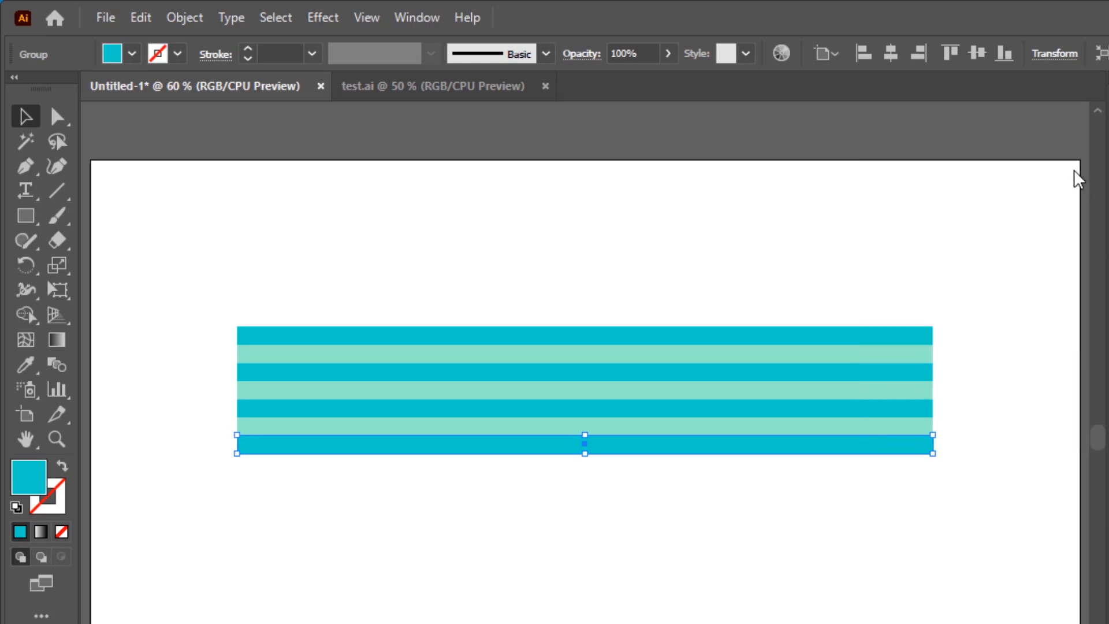
- Group all seven turquoise and mint stripes into one object
left_click(949, 211)
left_click_drag(803, 255, 440, 551)
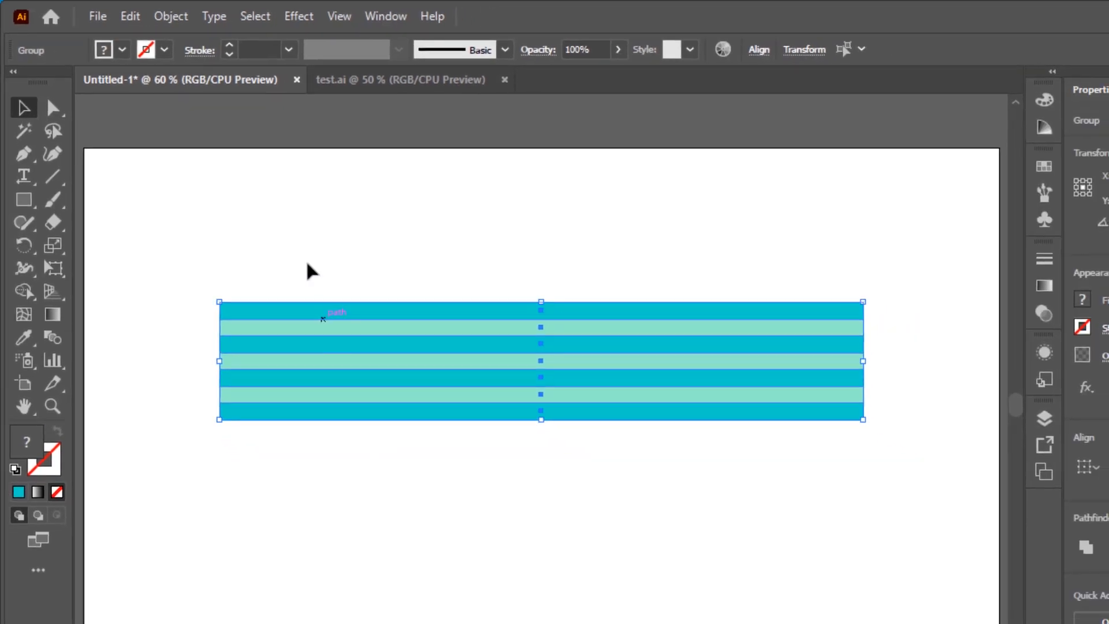
left_click(171, 20)
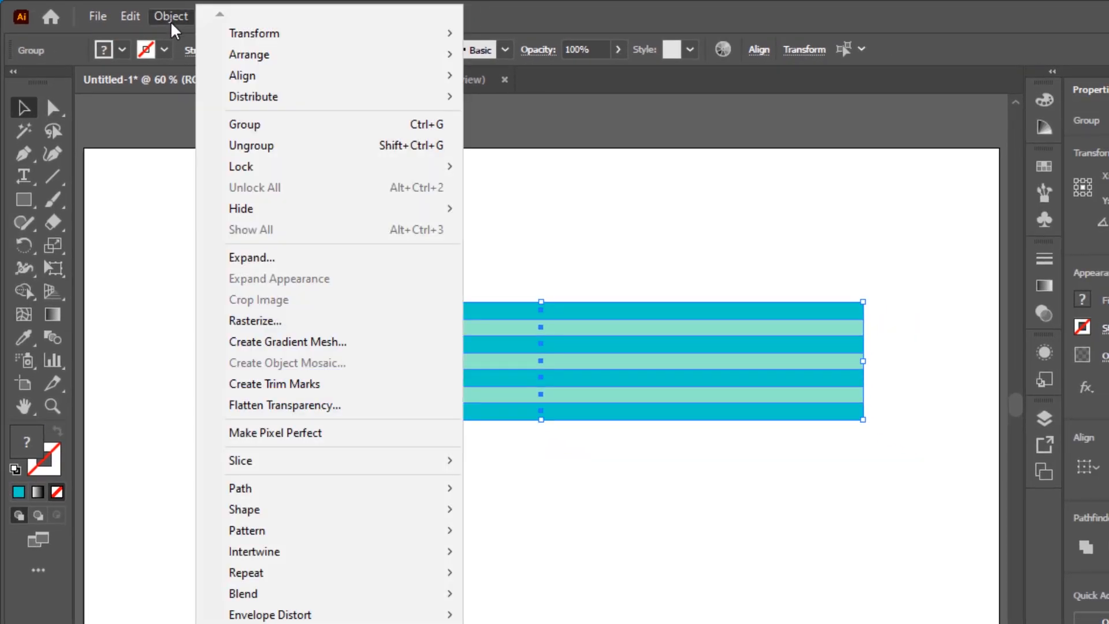
left_click(279, 126)
left_click(706, 225)
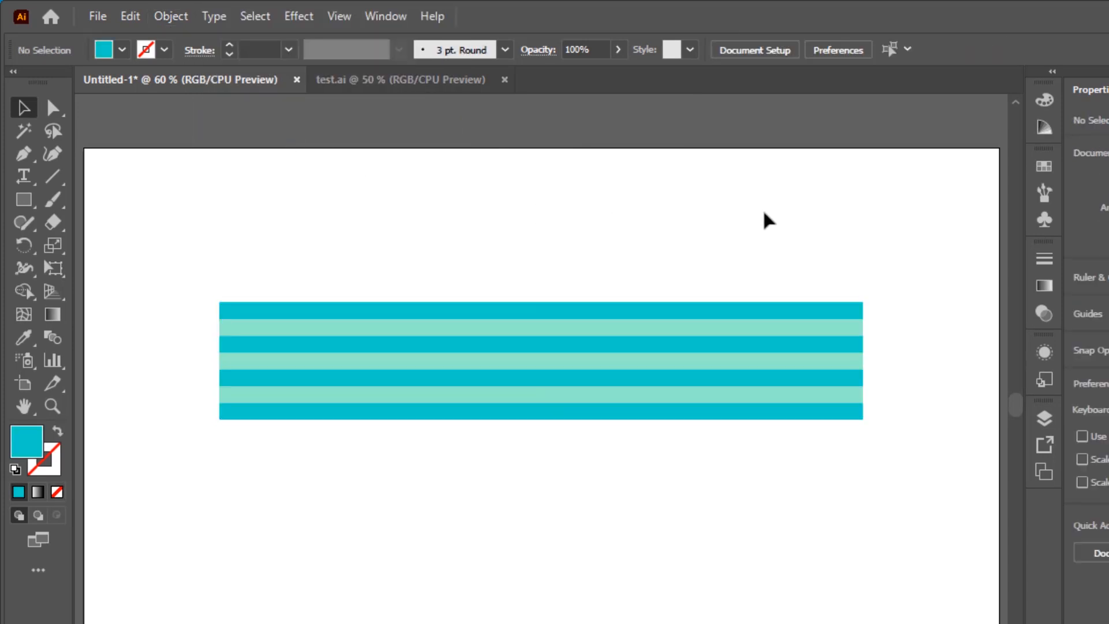
- Create a new Art Brush from the grouped stripes with a fixed width of 60%
left_click_drag(862, 213, 374, 534)
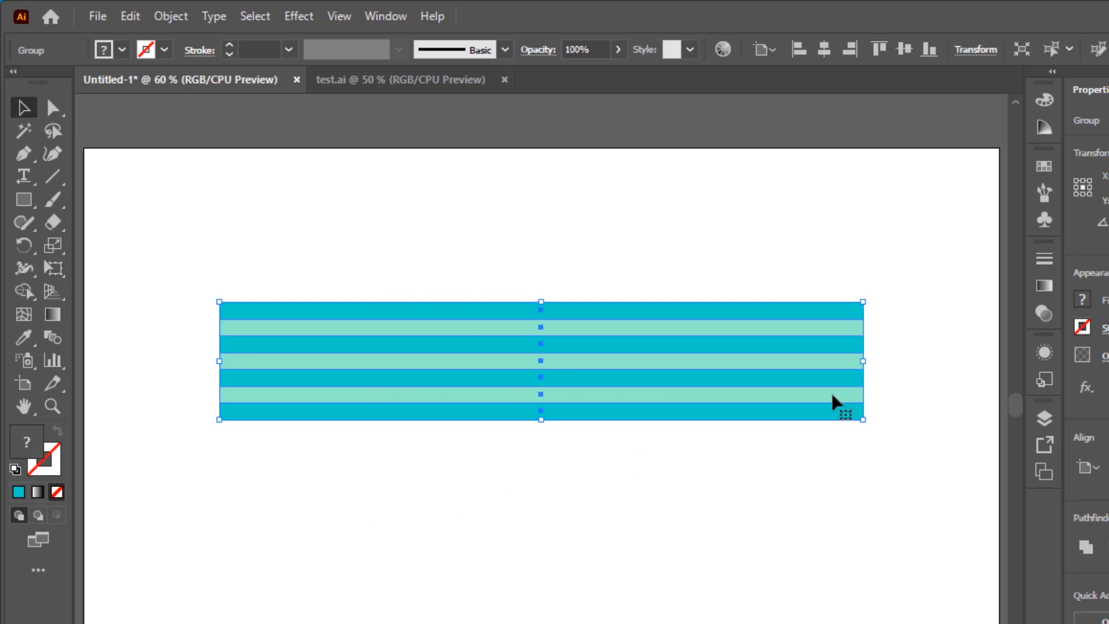
left_click(1045, 192)
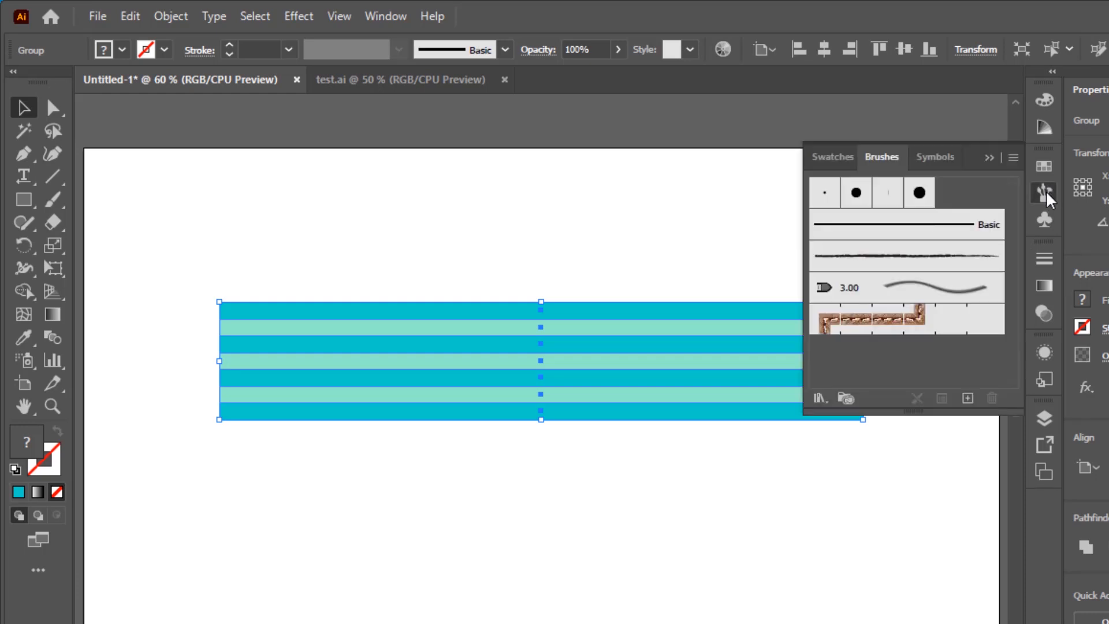
left_click(967, 398)
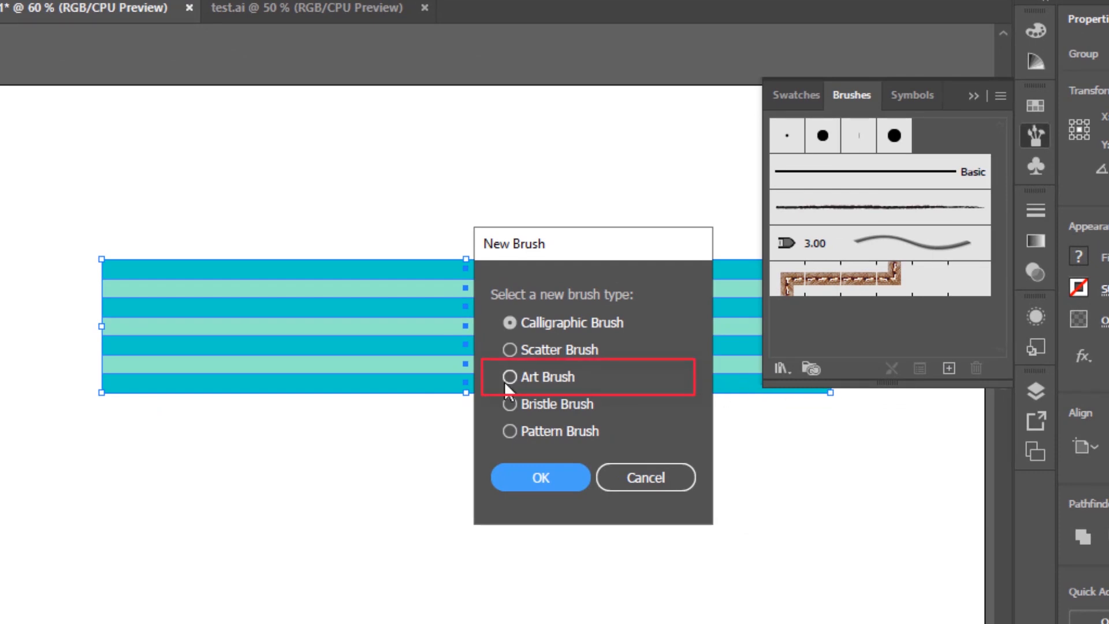
left_click(508, 377)
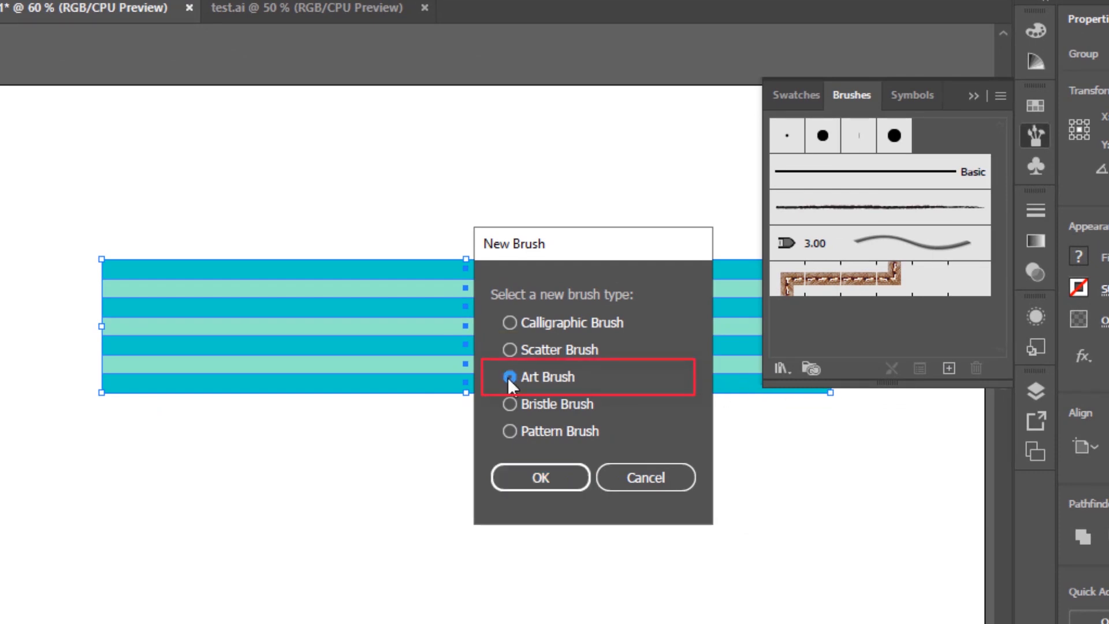
left_click(536, 479)
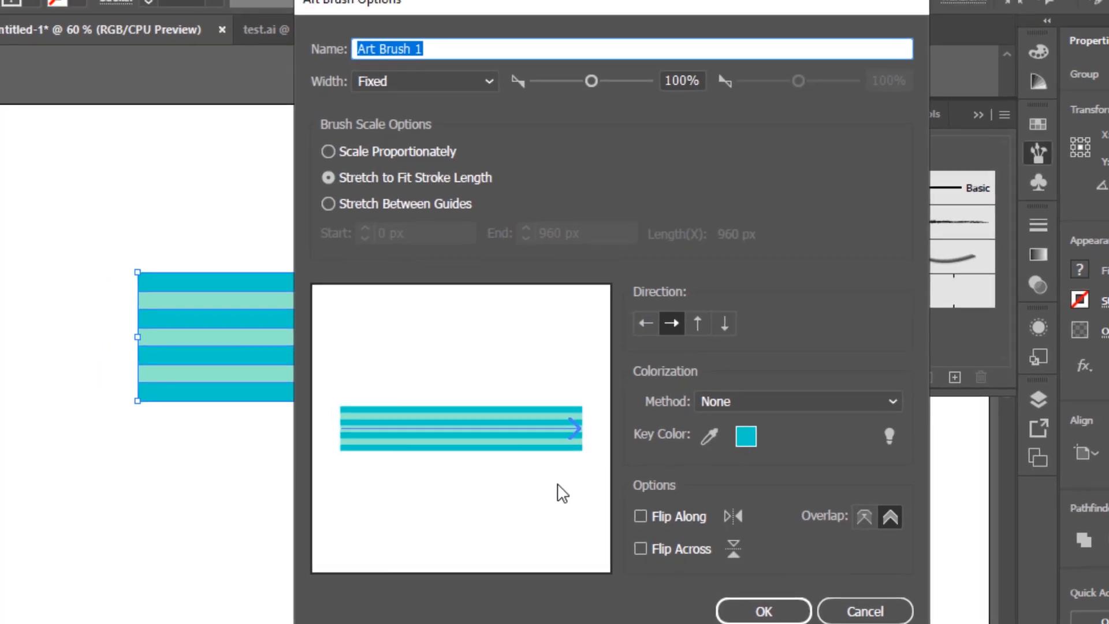
left_click(679, 78)
type("60")
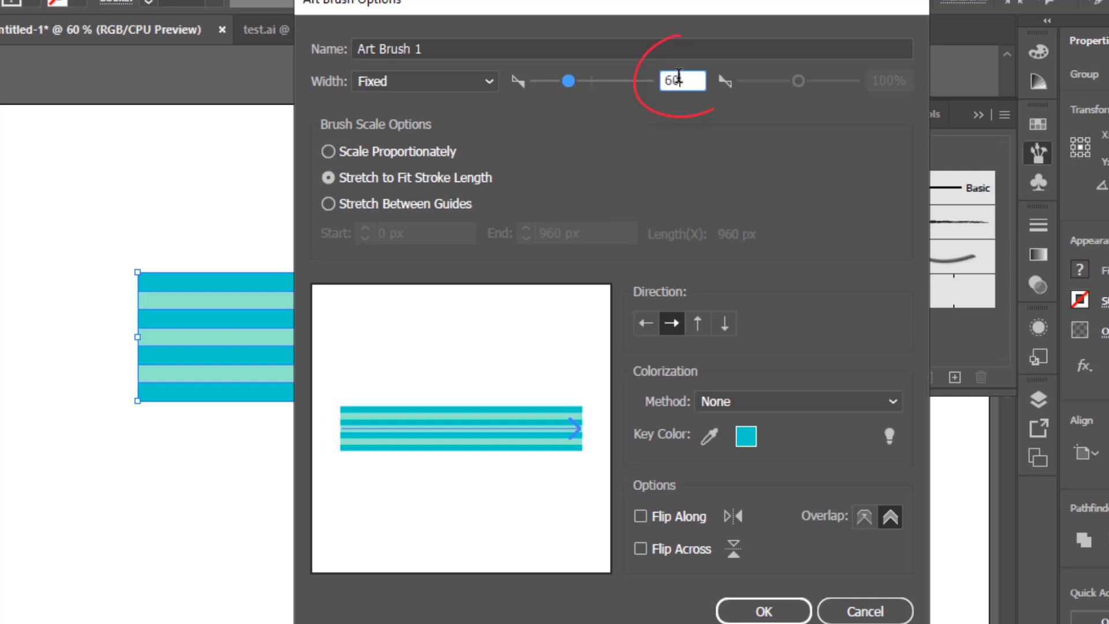
left_click(762, 614)
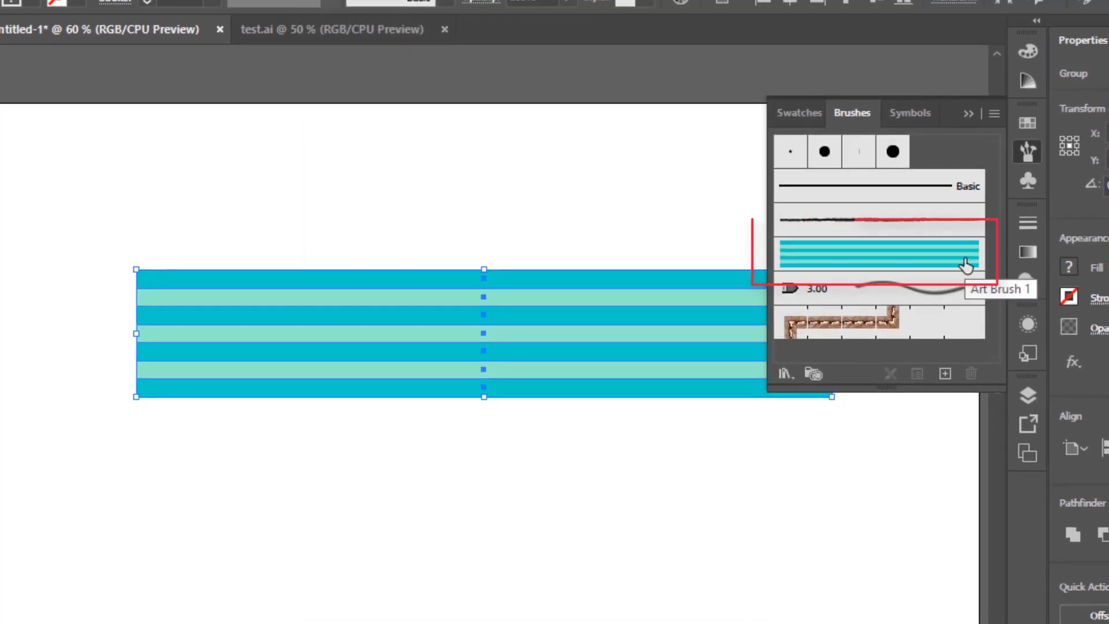
left_click(969, 113)
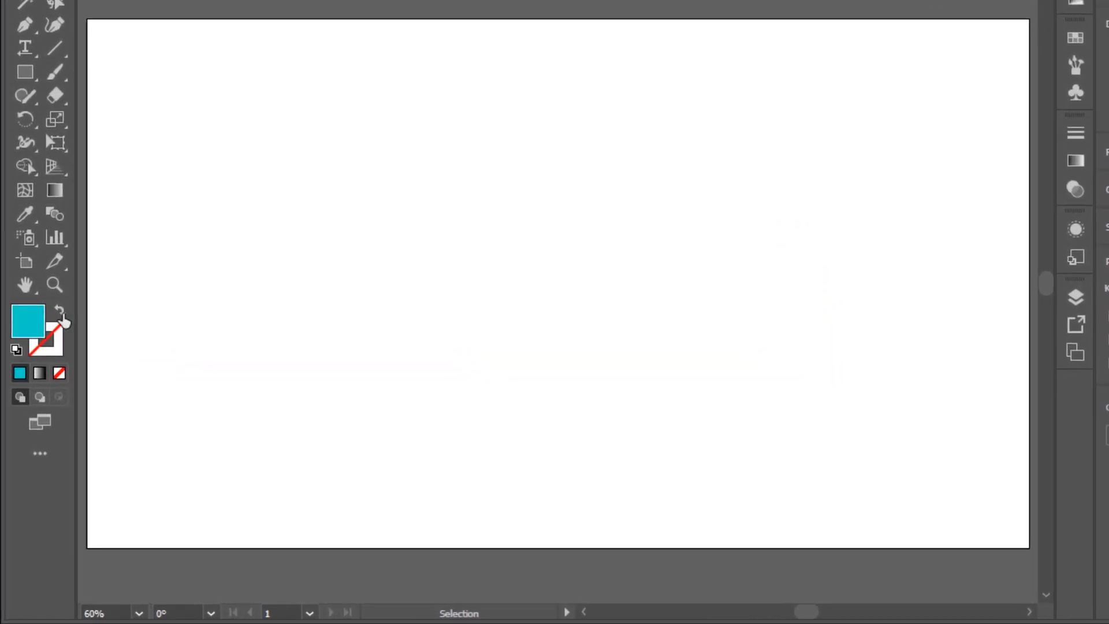
- Swap the fill and stroke so the fill is none, and set the stroke color to black
left_click(60, 313)
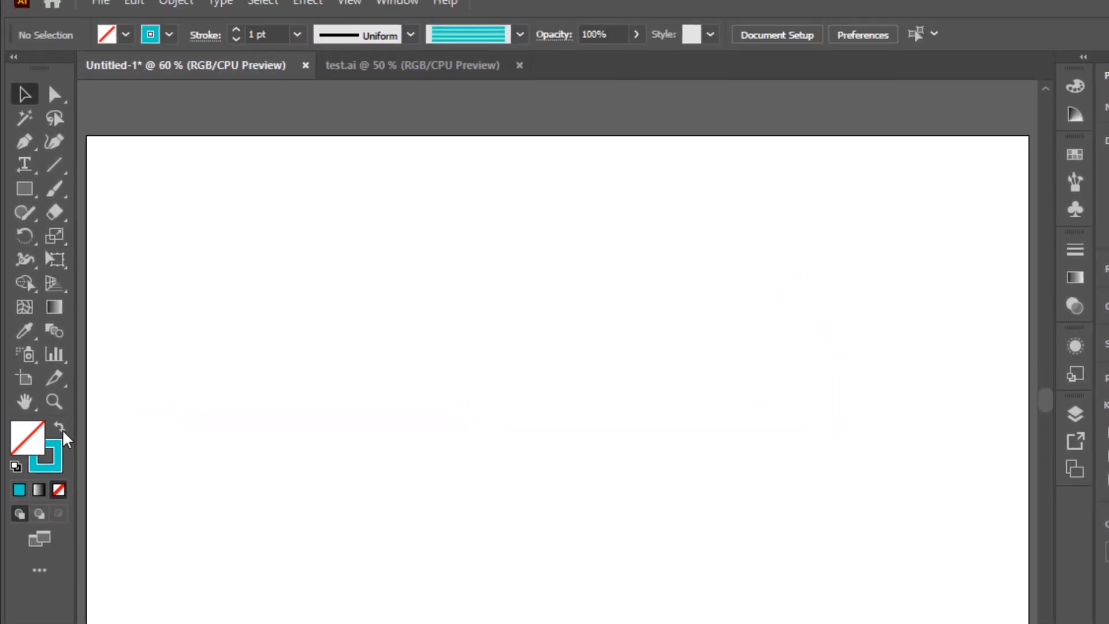
left_click(170, 29)
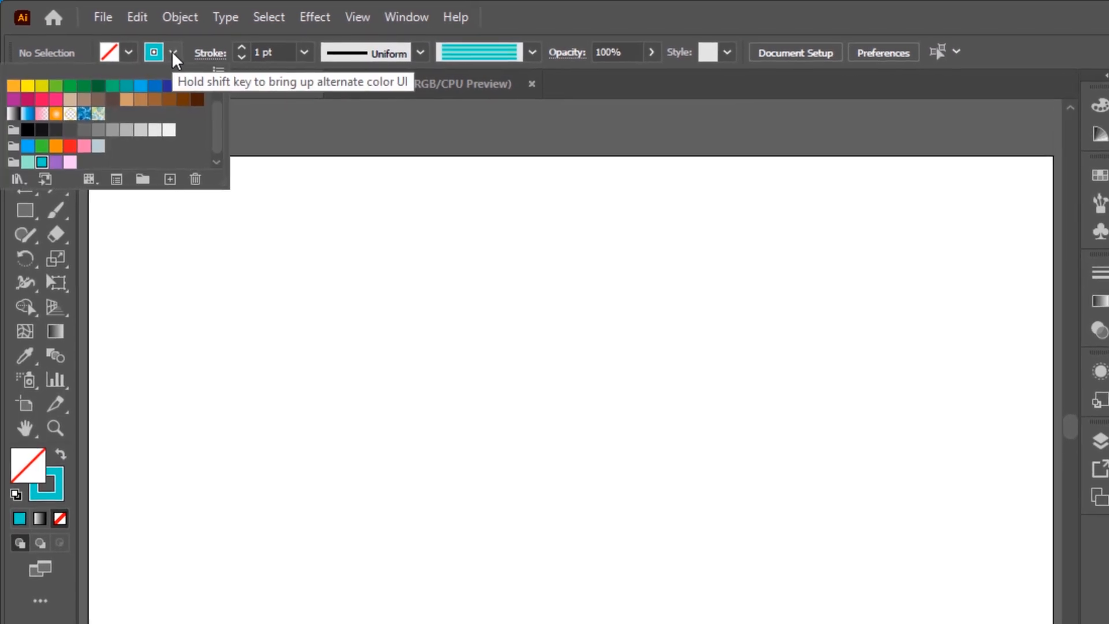
scroll(146, 111, "up", 1)
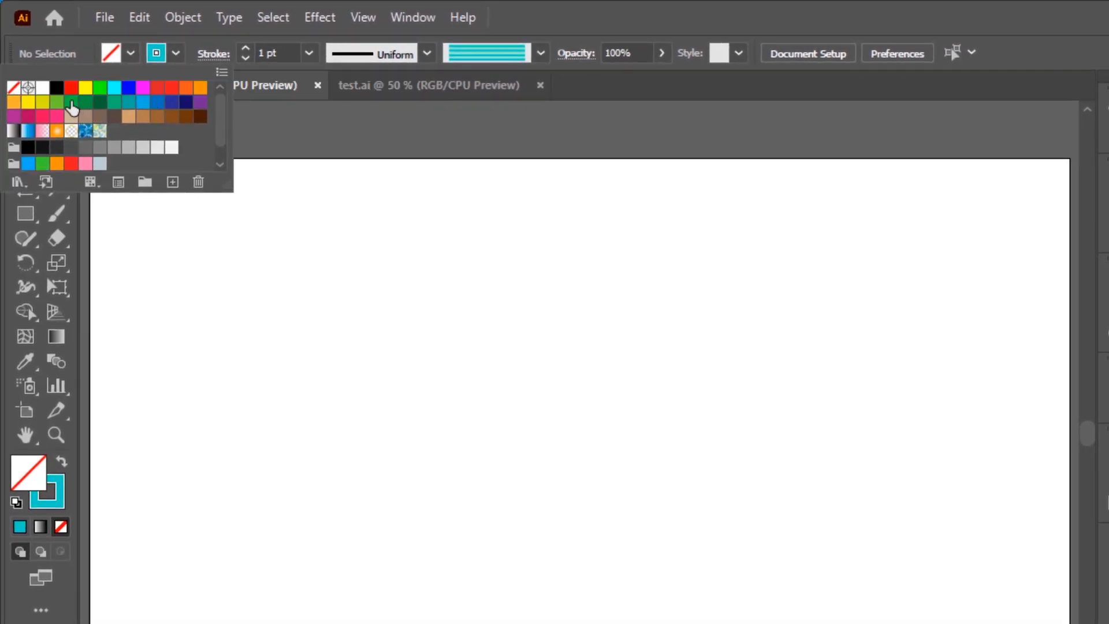
left_click(57, 90)
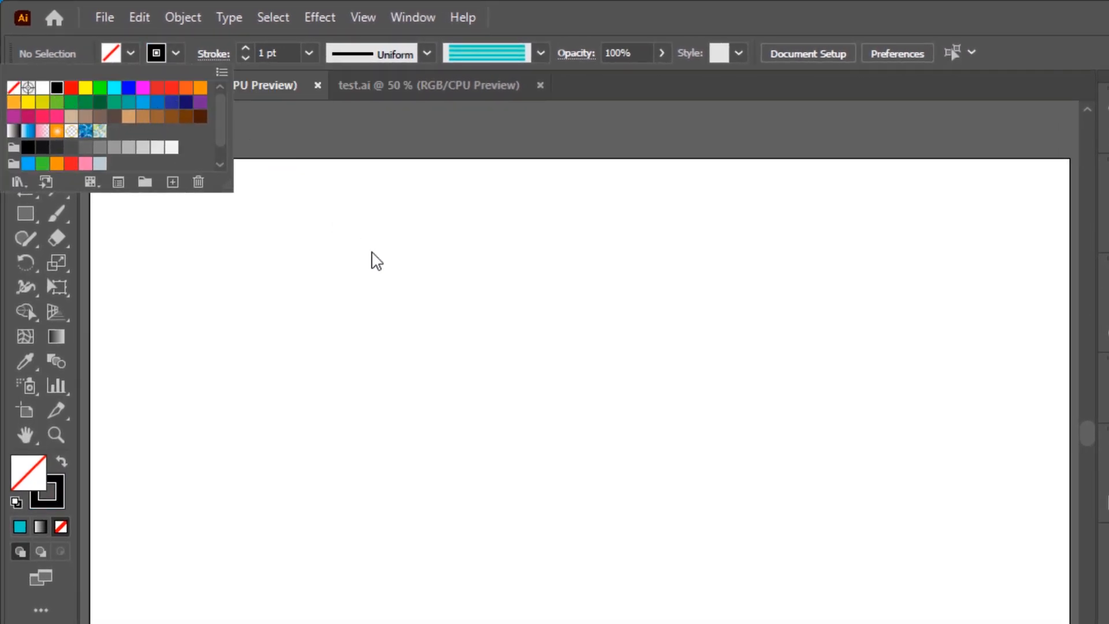
left_click(372, 253)
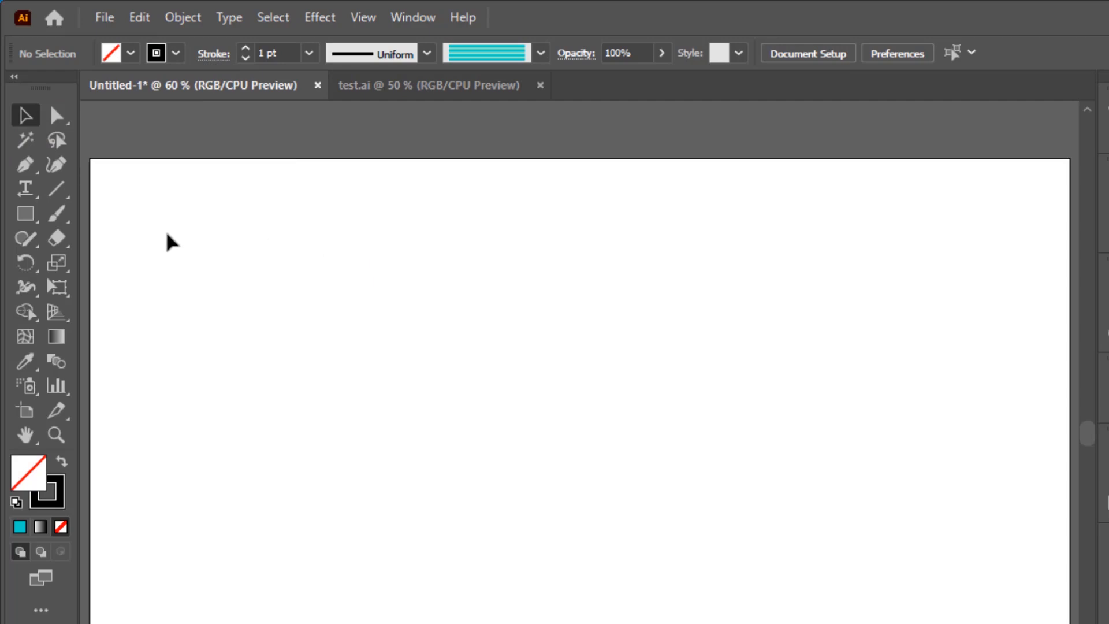
- Draw a circle about 338 px in diameter around the horizontal middle of the artboard with the Ellipse tool
left_click(39, 218)
left_click(38, 219)
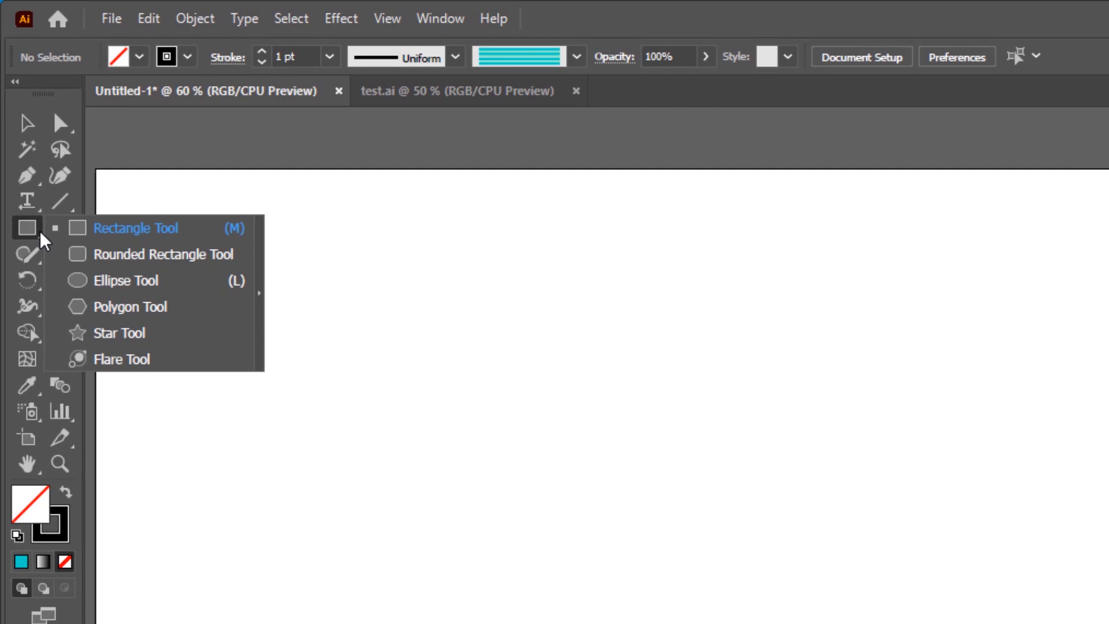
left_click(162, 283)
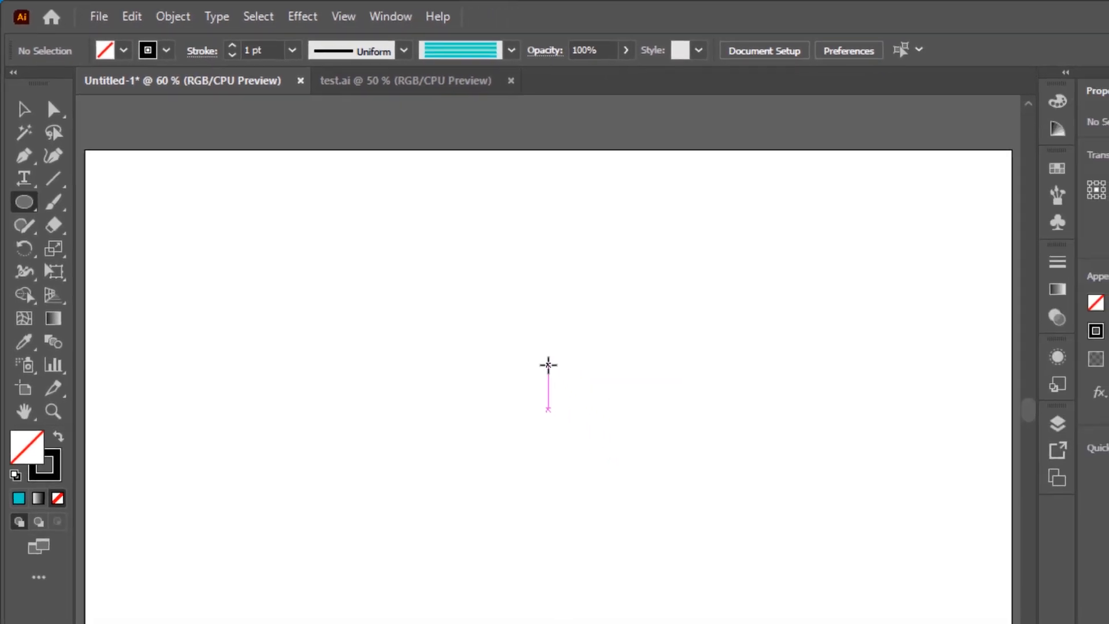
left_click_drag(549, 365, 646, 249)
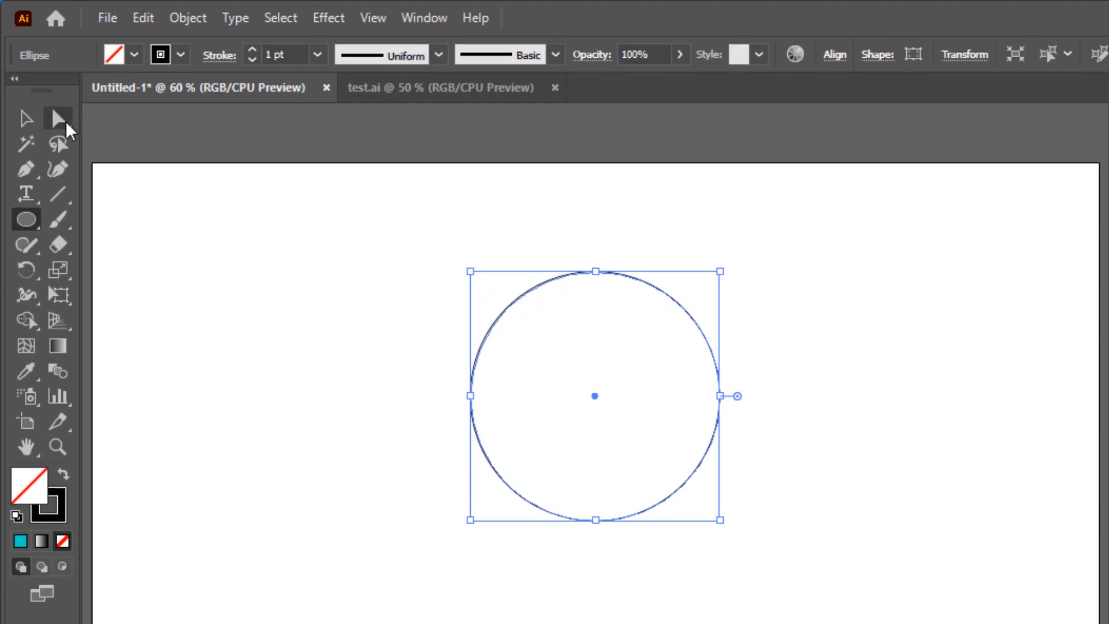
- Delete the circle's bottom anchor point to leave an open upper half arc
left_click(65, 120)
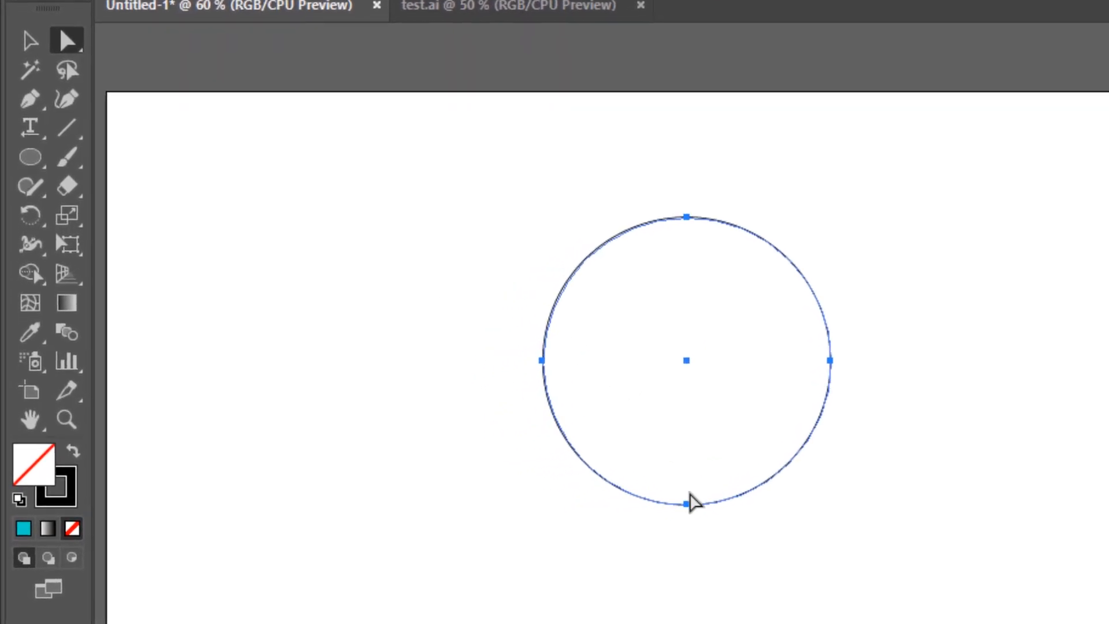
left_click(688, 505)
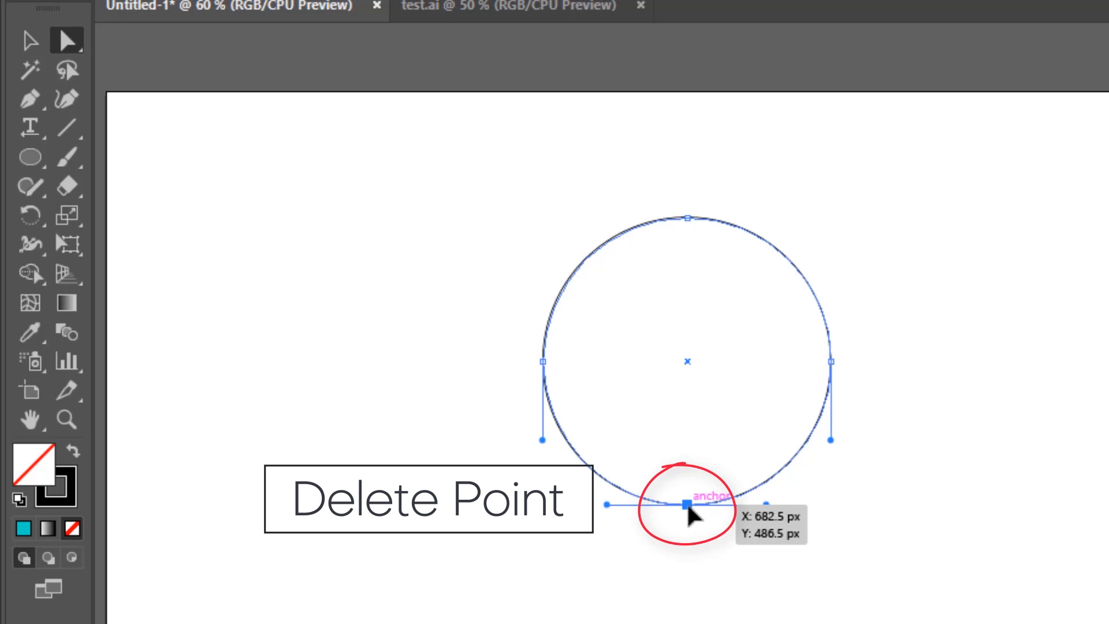
key("Delete")
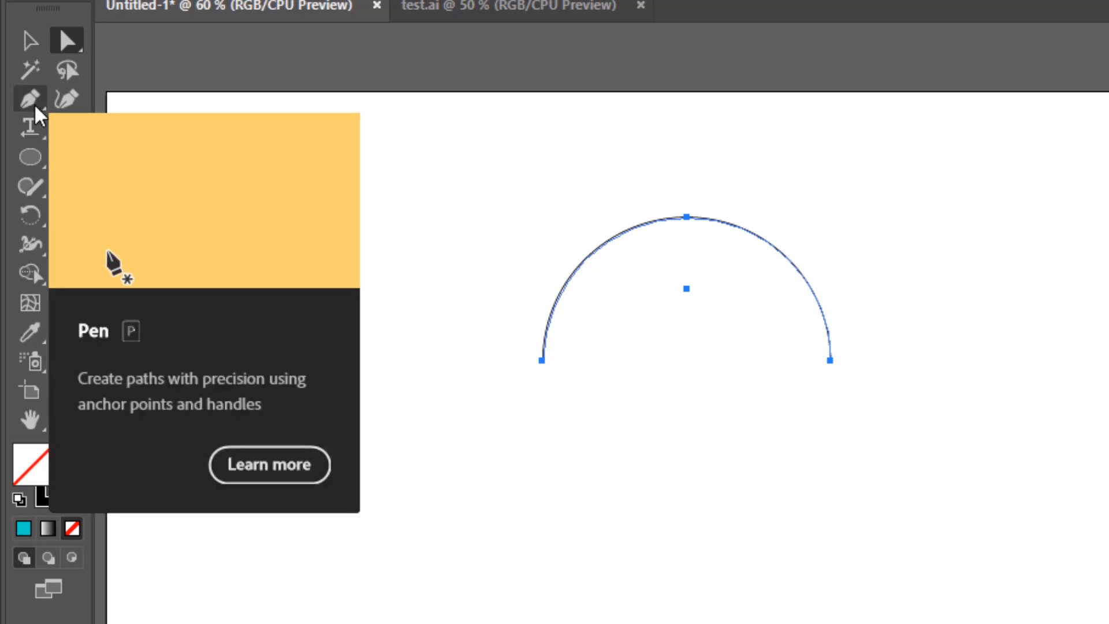
- Extend the arc's left end straight down with the Pen tool, making the path about 543 px tall
left_click(35, 108)
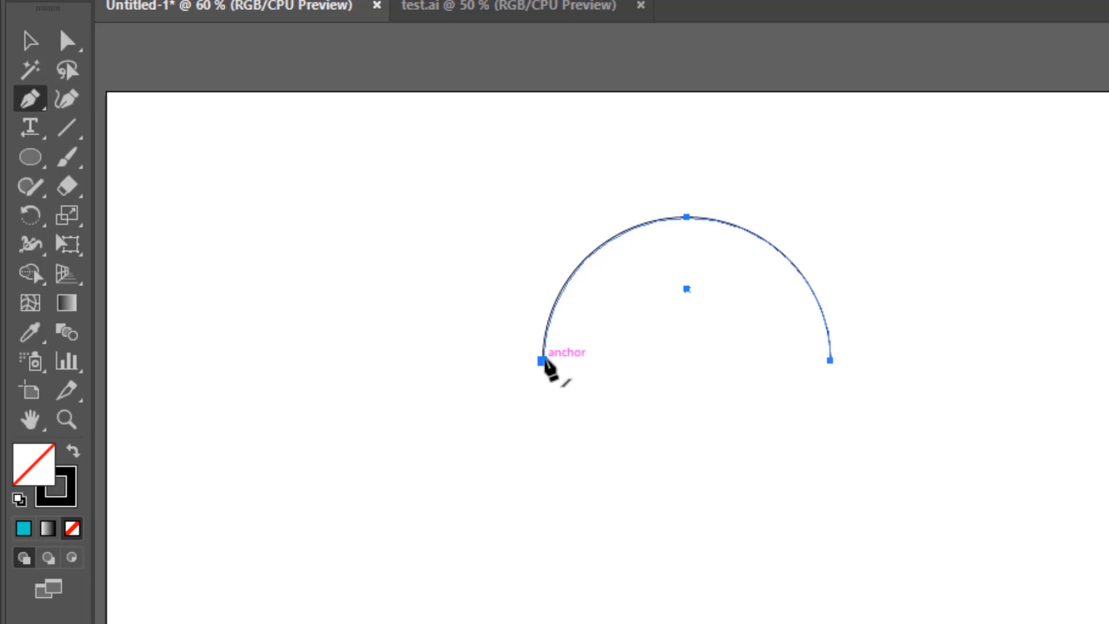
left_click(542, 361)
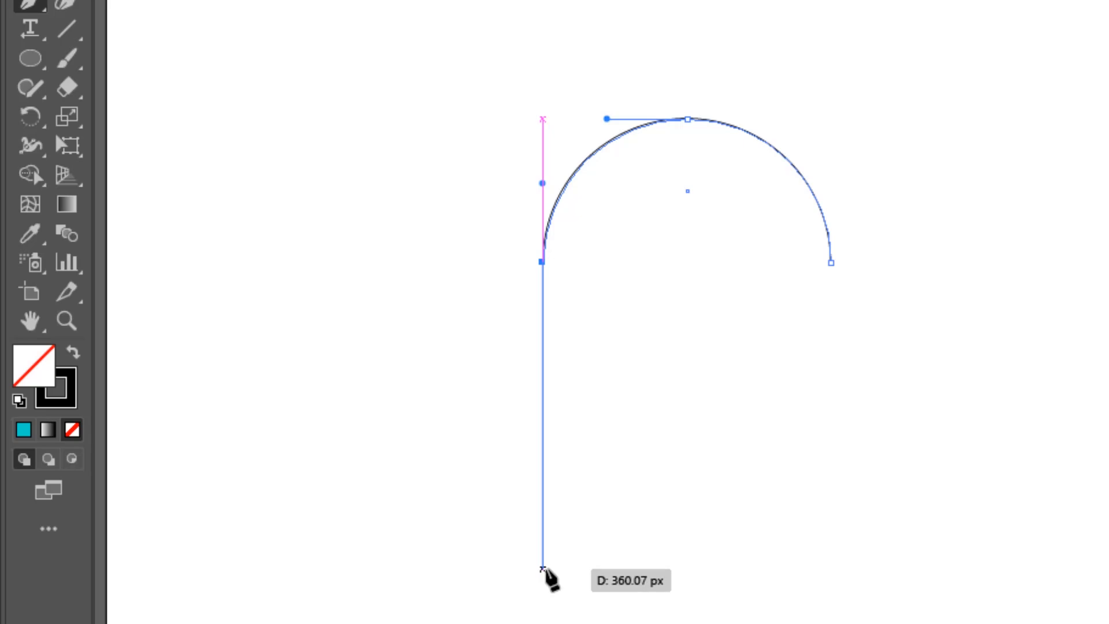
left_click(542, 581)
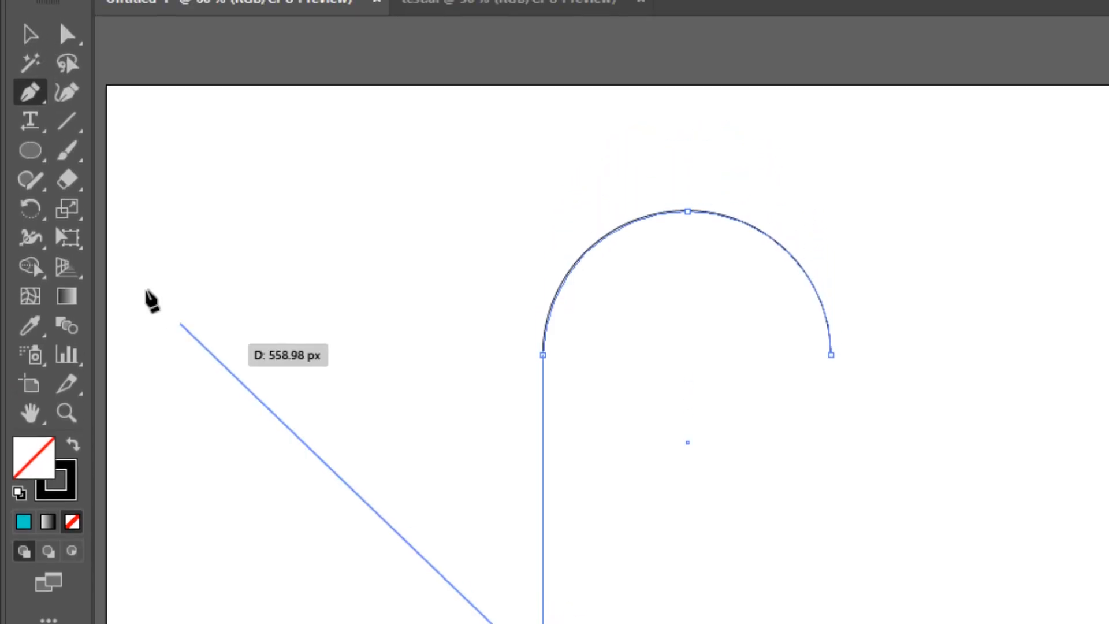
left_click(32, 33)
left_click(733, 166)
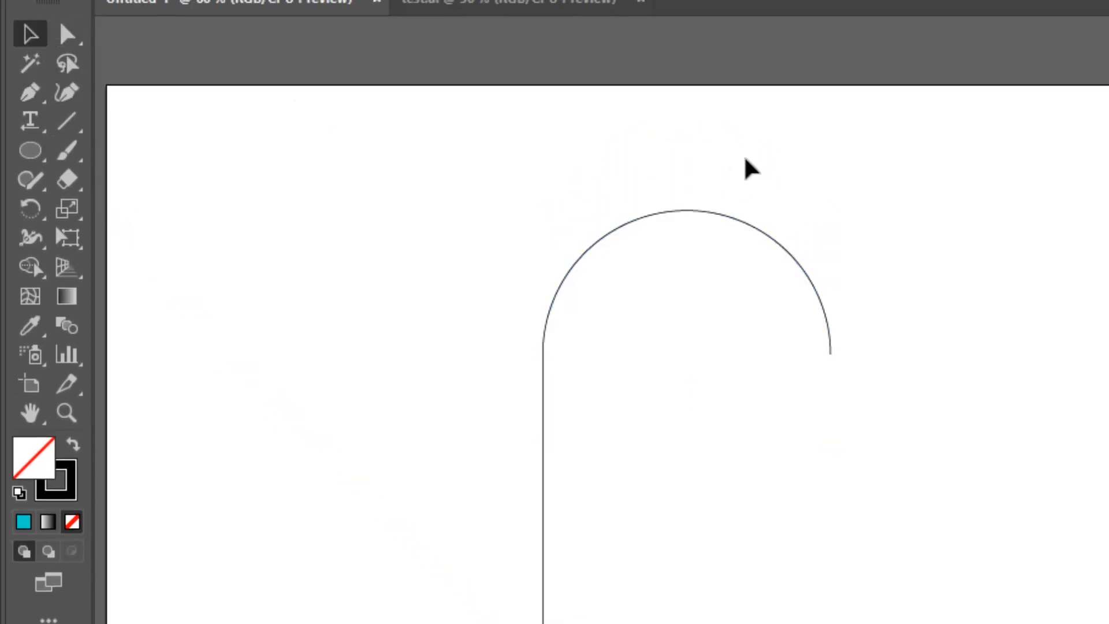
- Apply the striped art brush to the arch path
left_click_drag(898, 199, 421, 623)
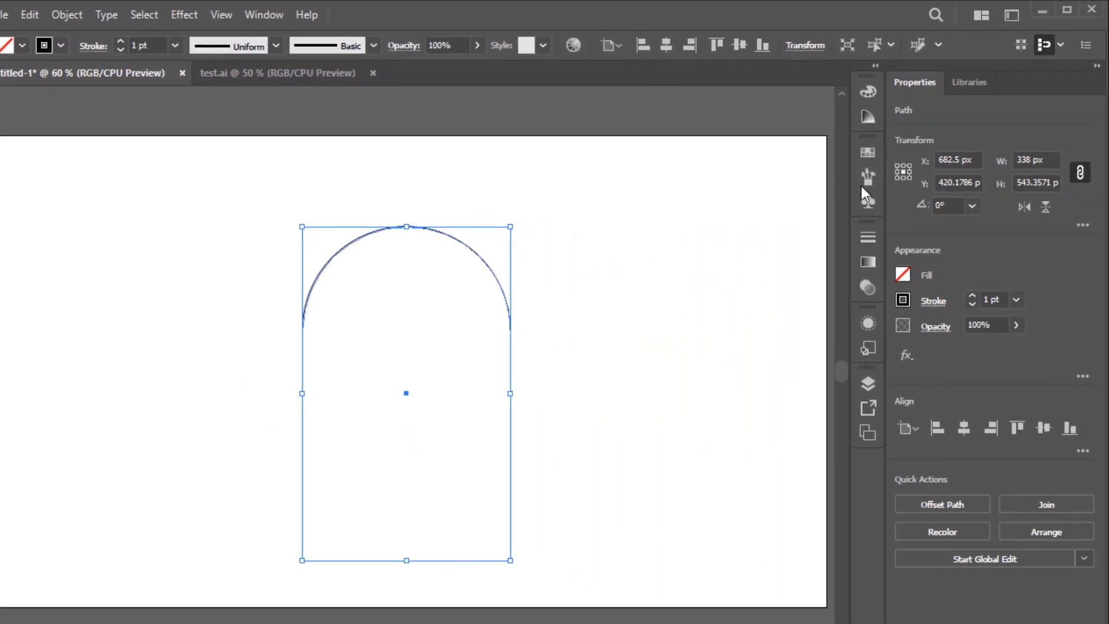
left_click(867, 179)
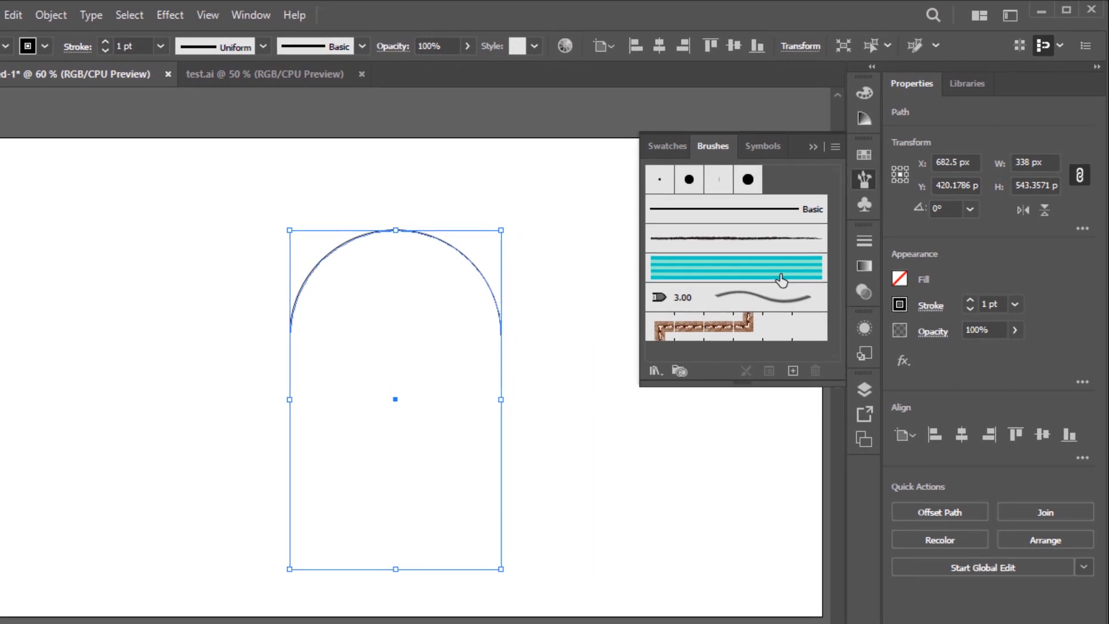
left_click(789, 277)
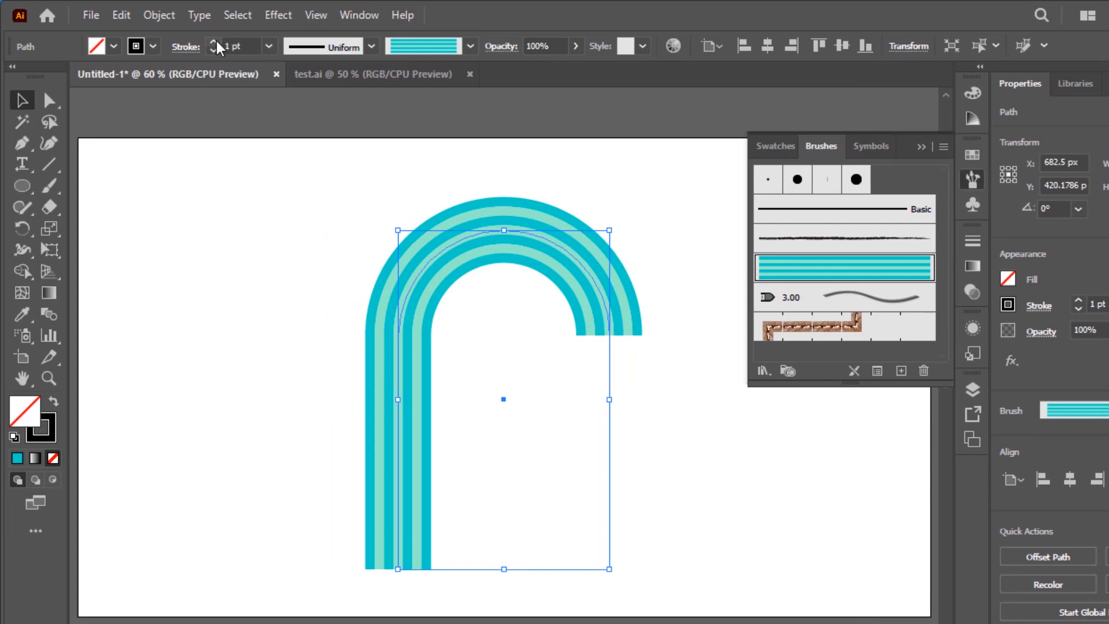
- Set the arch's stroke weight to 2 pt and expand its appearance
left_click(215, 42)
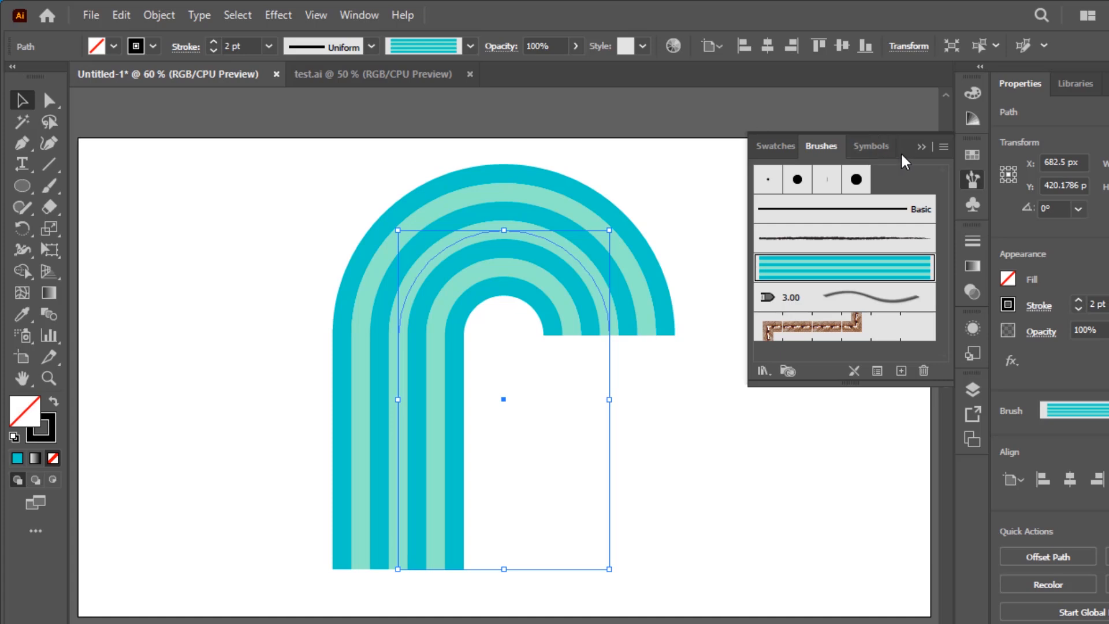
left_click(923, 148)
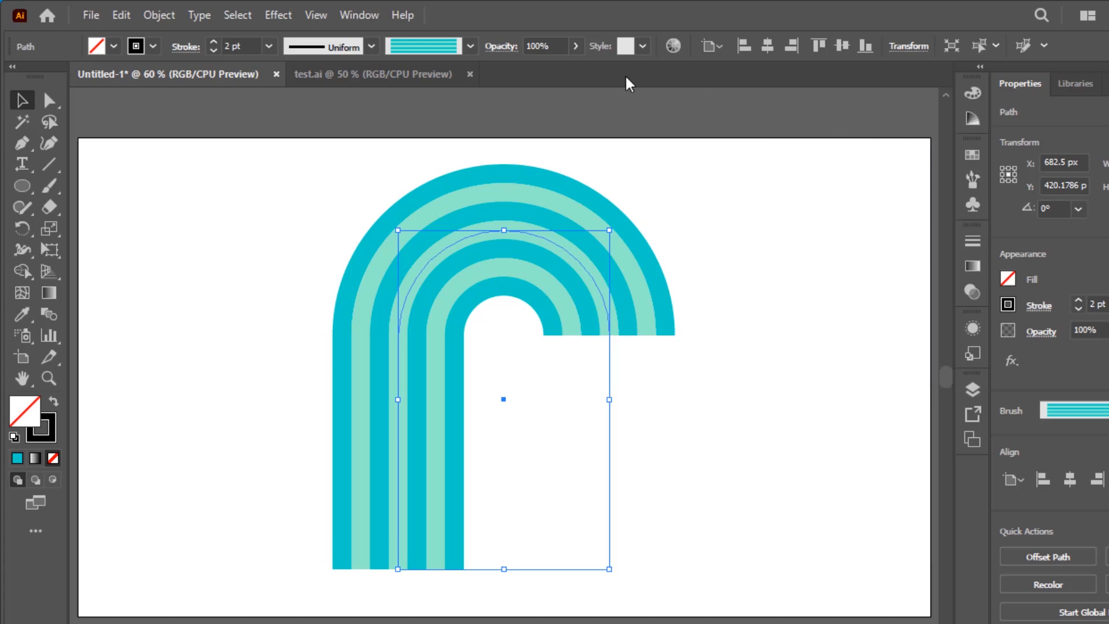
left_click(165, 17)
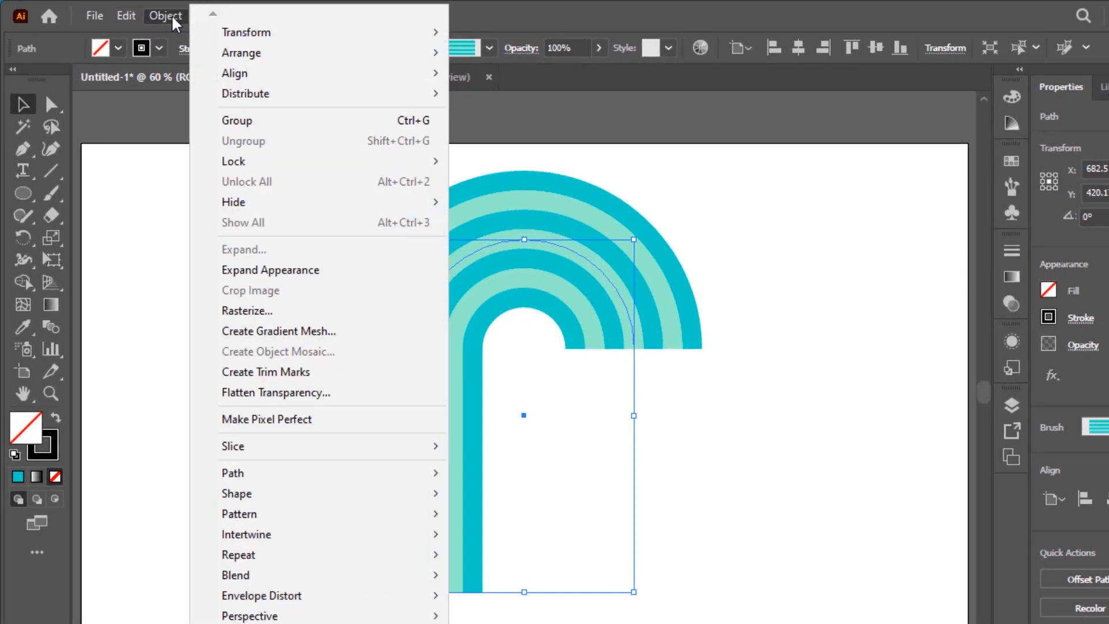
left_click(351, 281)
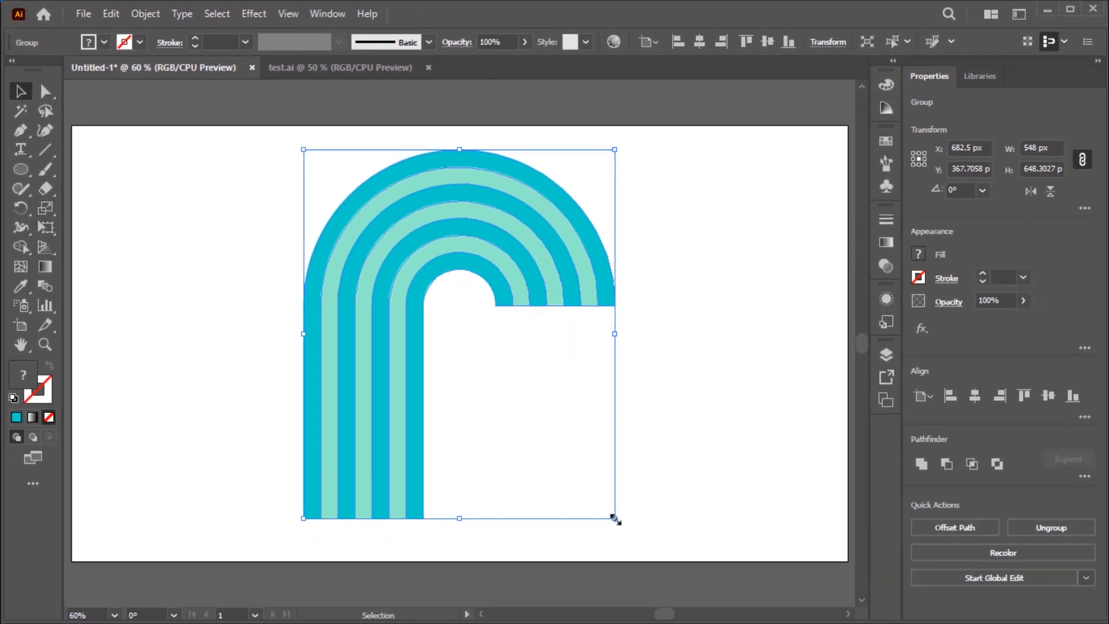
- Scale the striped arch down to about 407 × 481 px and center it horizontally on the artboard
left_click_drag(614, 518, 535, 424)
left_click_drag(475, 223, 505, 223)
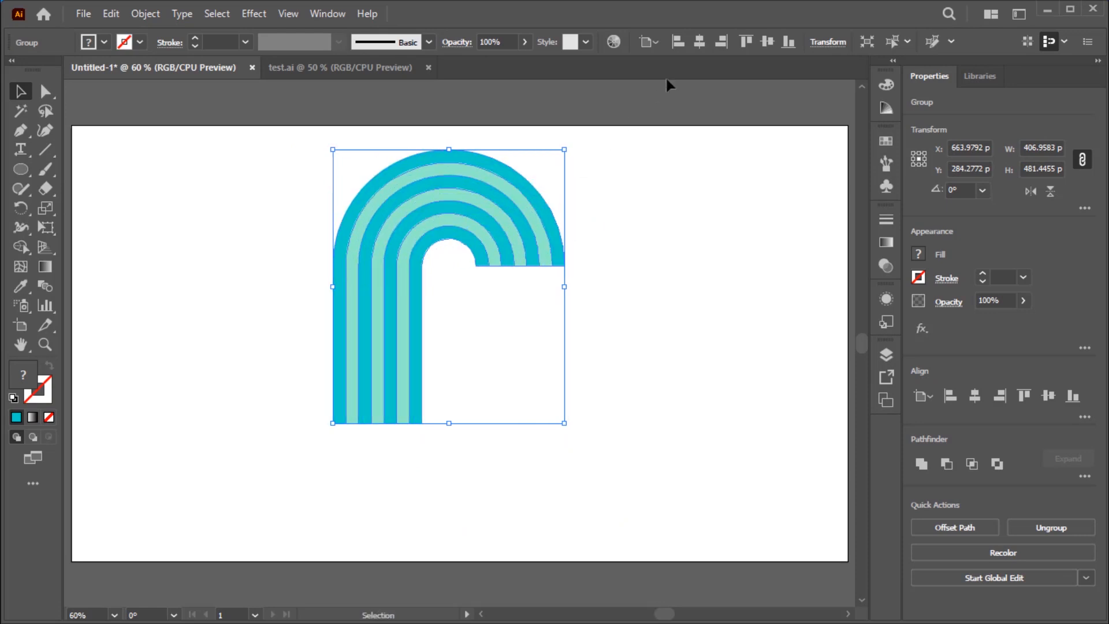
left_click(701, 45)
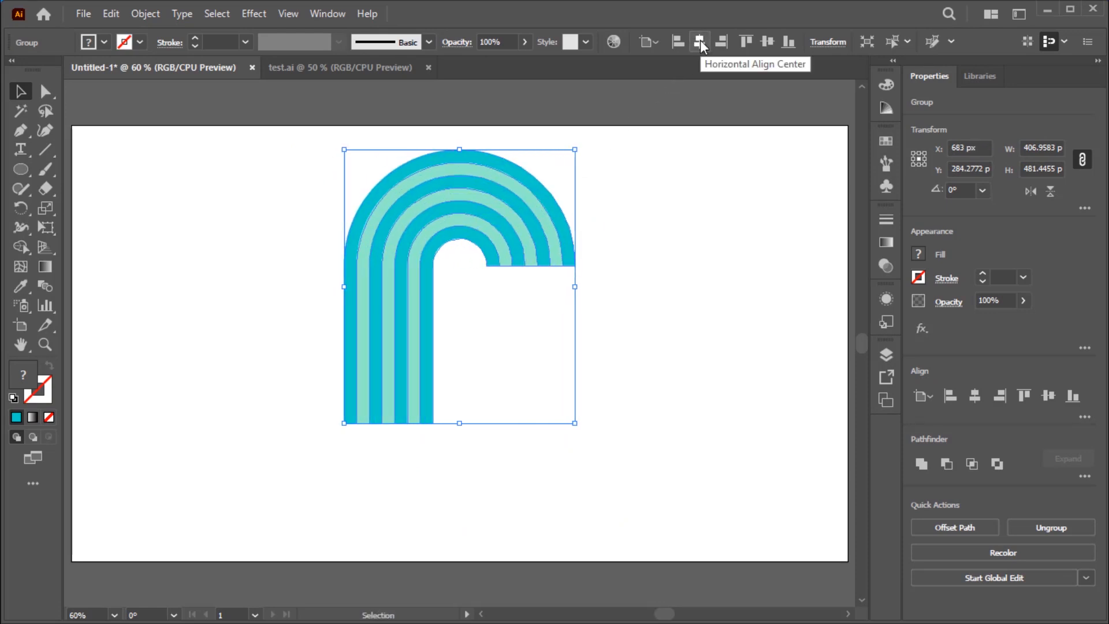
- Create a radial repeat of the striped arch and set its number of instances to 4
left_click(170, 22)
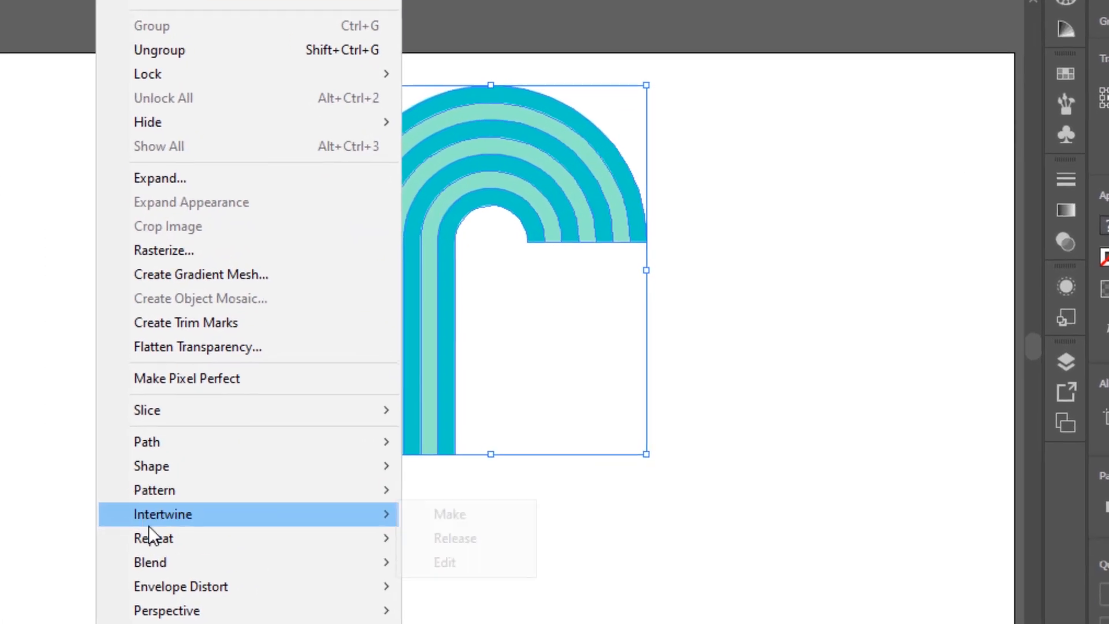
mouse_move(228, 552)
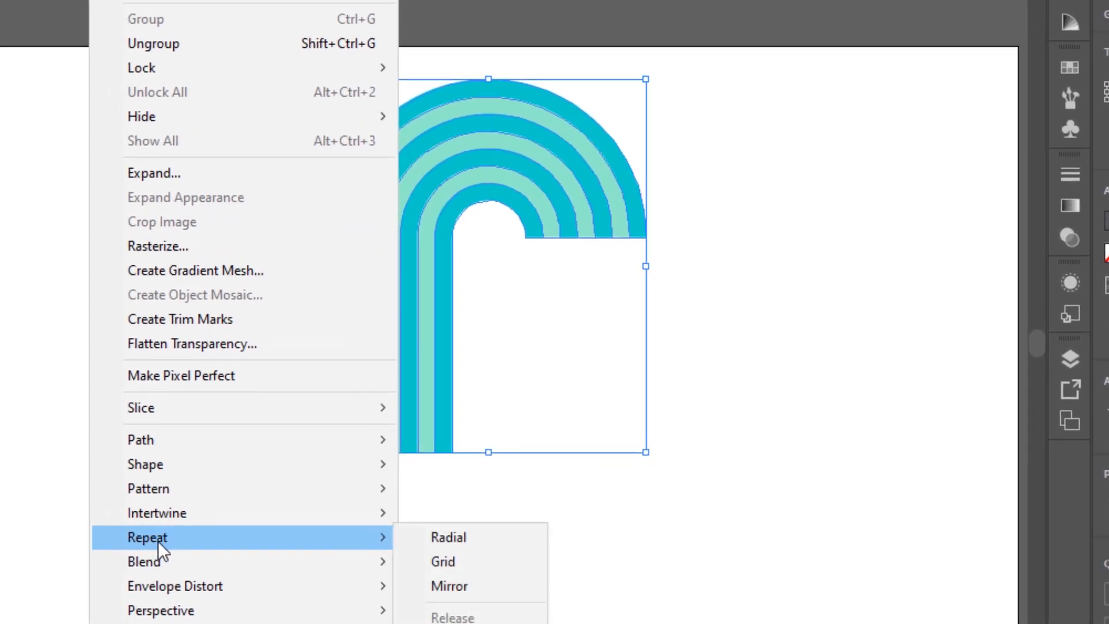
left_click(517, 547)
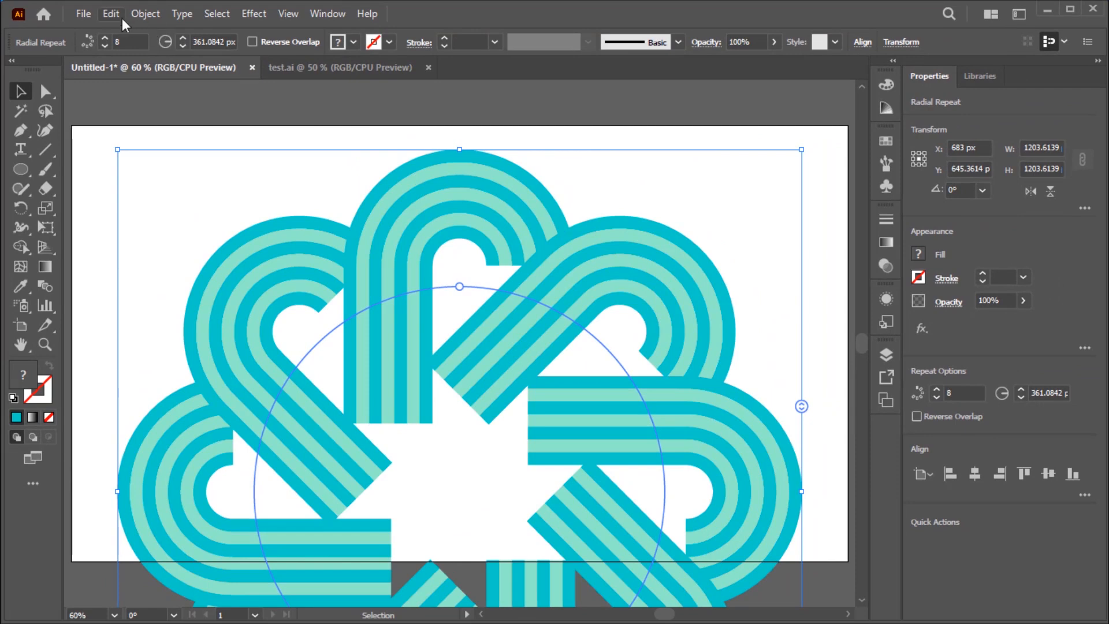
left_click(146, 14)
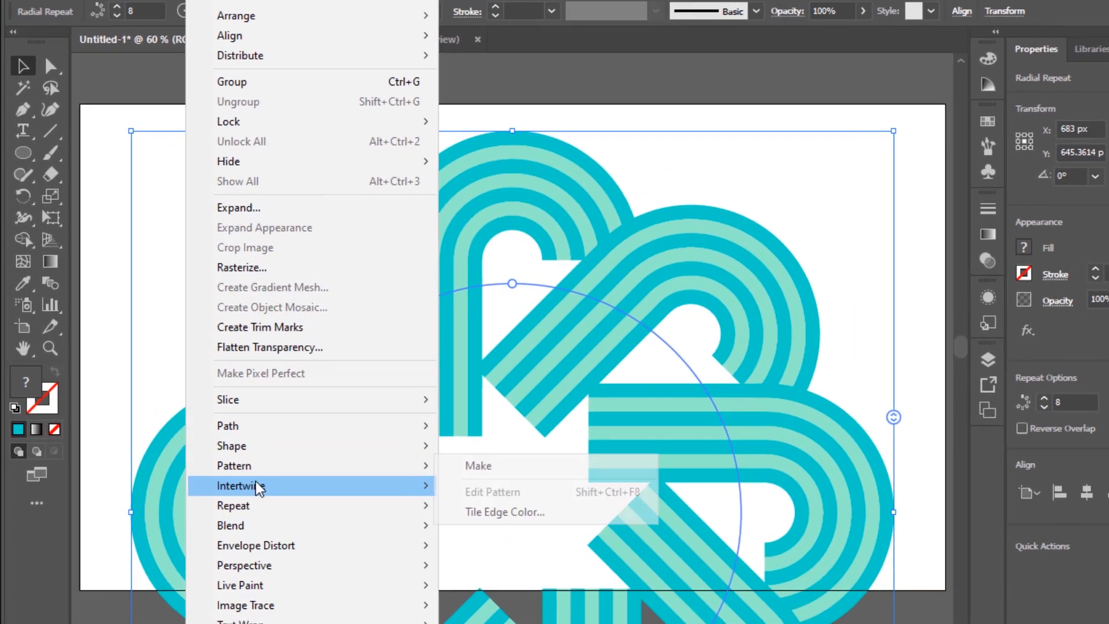
mouse_move(271, 492)
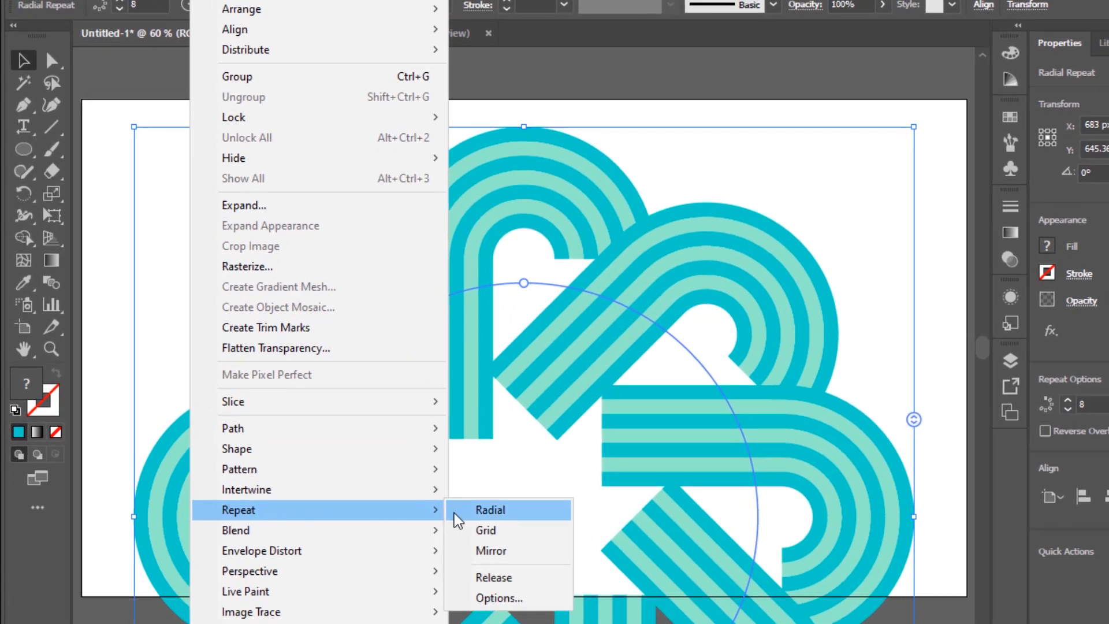
left_click(511, 598)
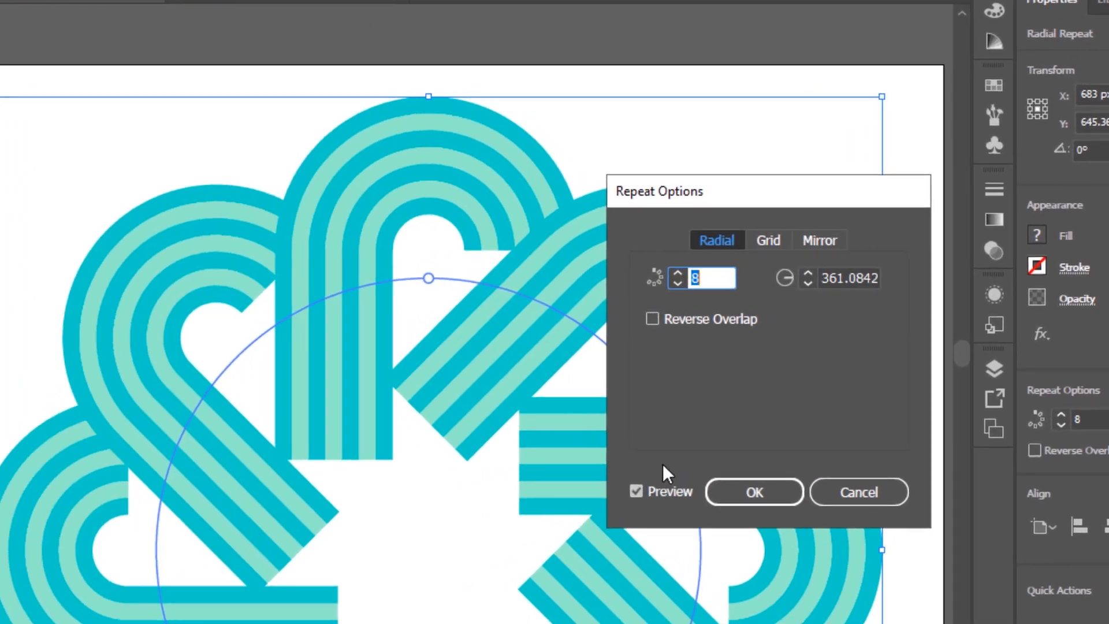
left_click_drag(850, 193, 923, 103)
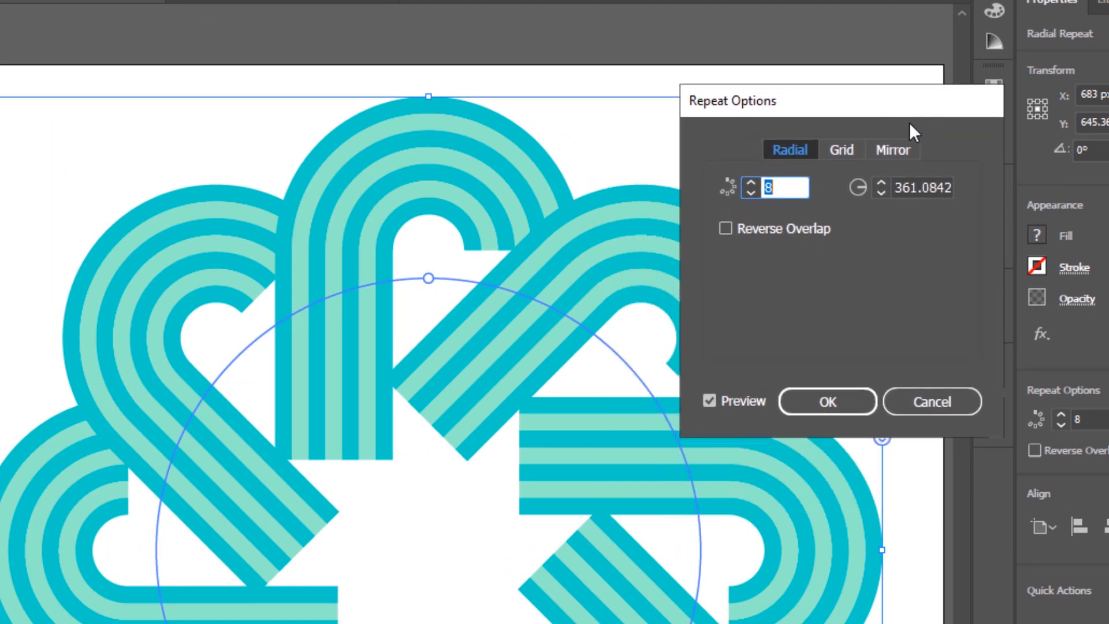
type("4")
key("Tab")
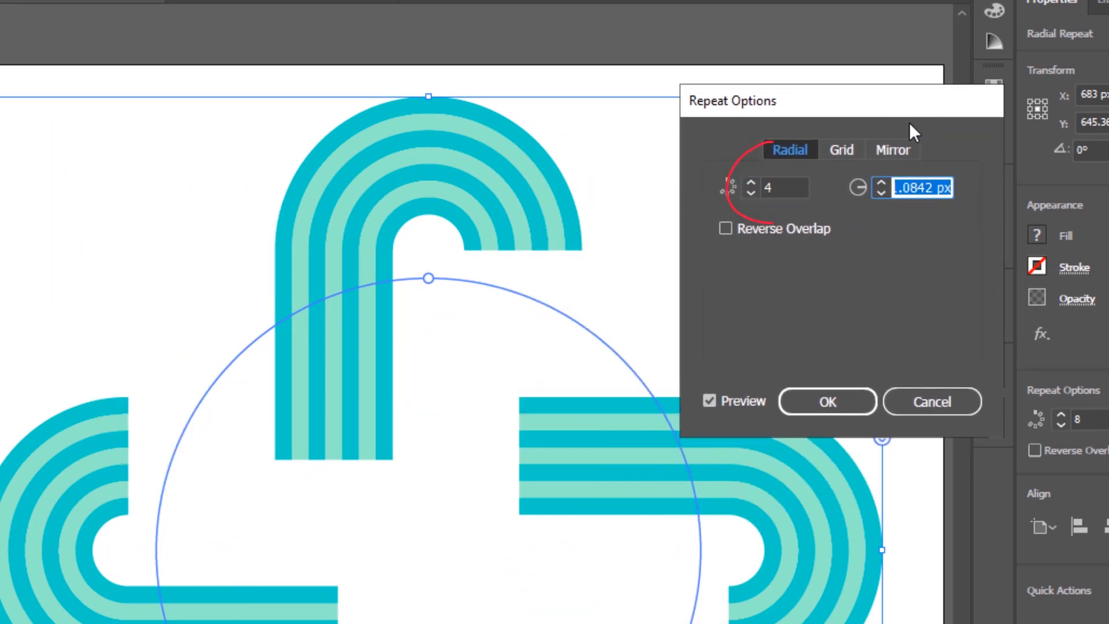
- Set the radial repeat's radius to 167 px and center the repeat vertically on the artboard
left_click(880, 193)
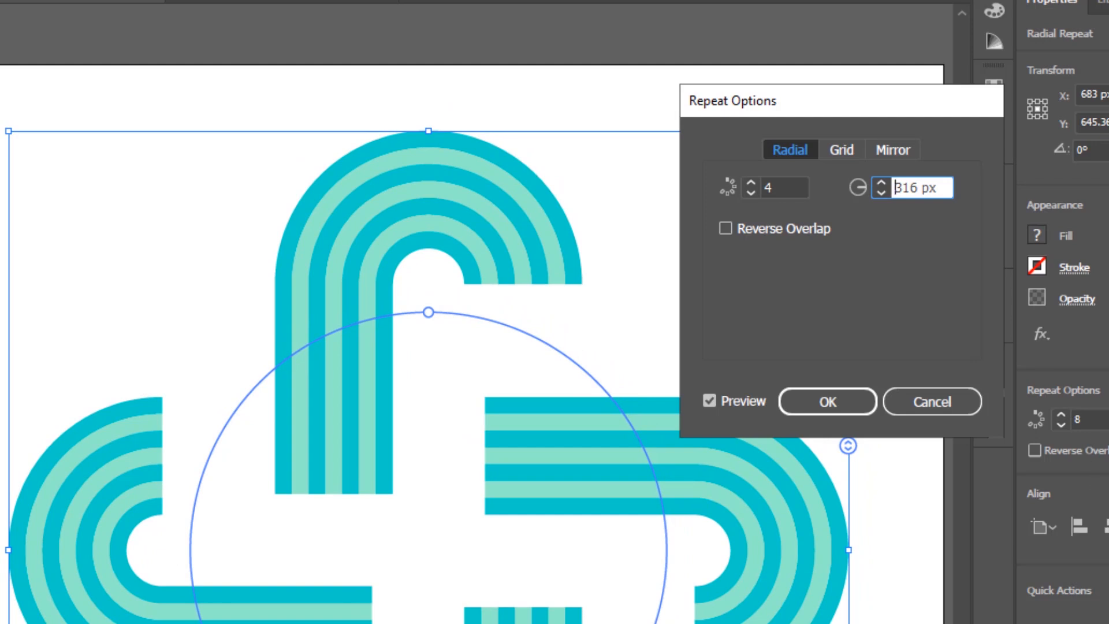
left_click(893, 188)
left_click(881, 193)
left_click(880, 193)
left_click(881, 193)
left_click(882, 193)
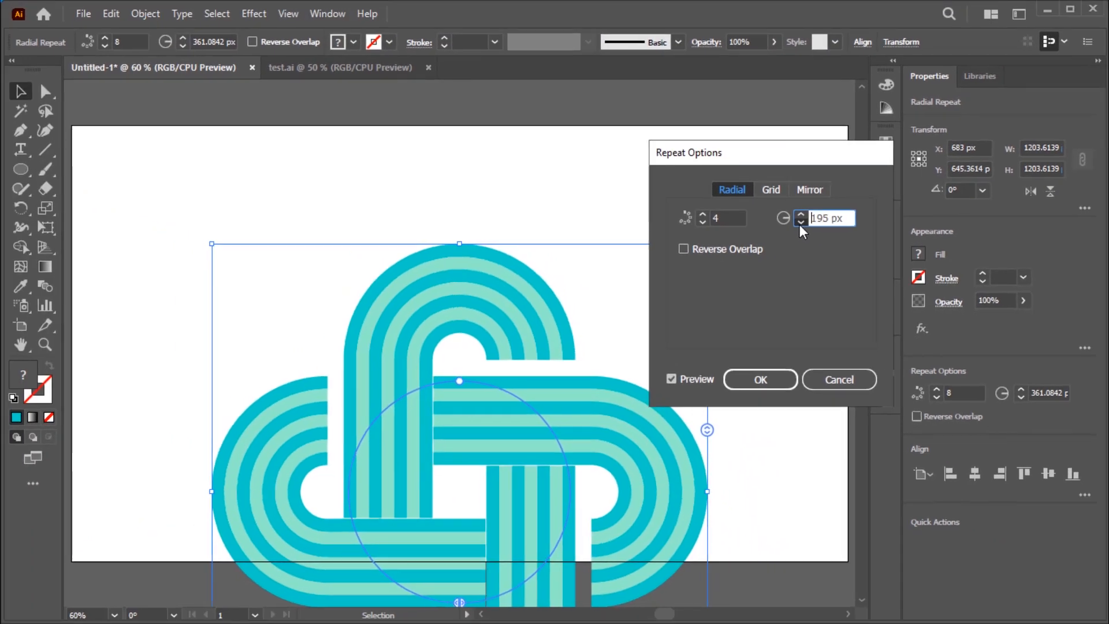
left_click(801, 224)
left_click(801, 223)
left_click(801, 223)
left_click(801, 223)
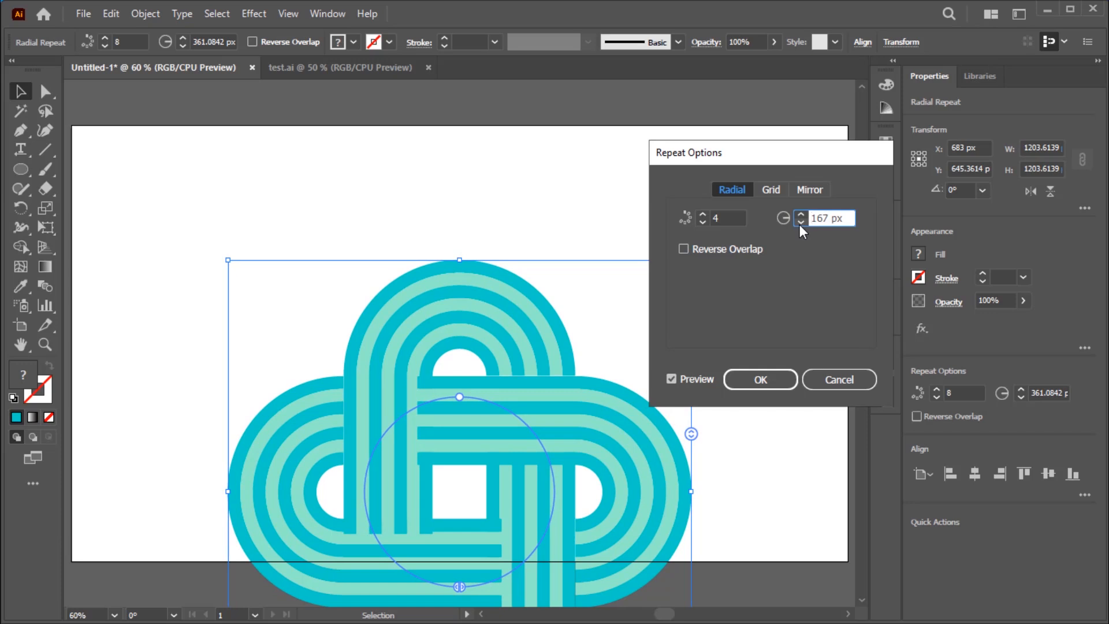
left_click(761, 381)
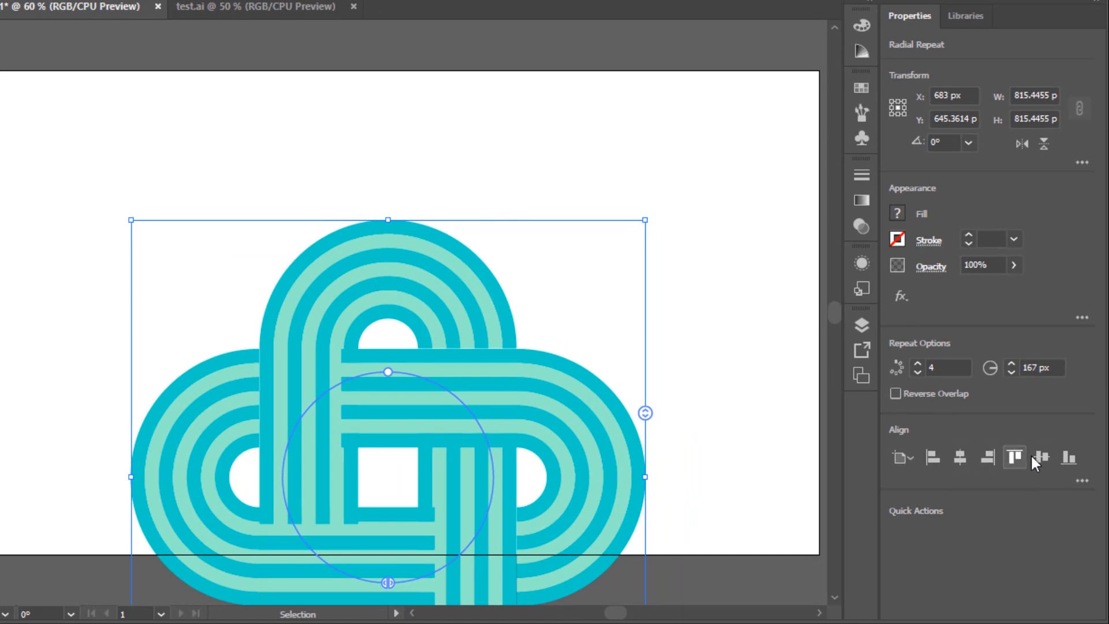
left_click(1041, 460)
left_click(761, 342)
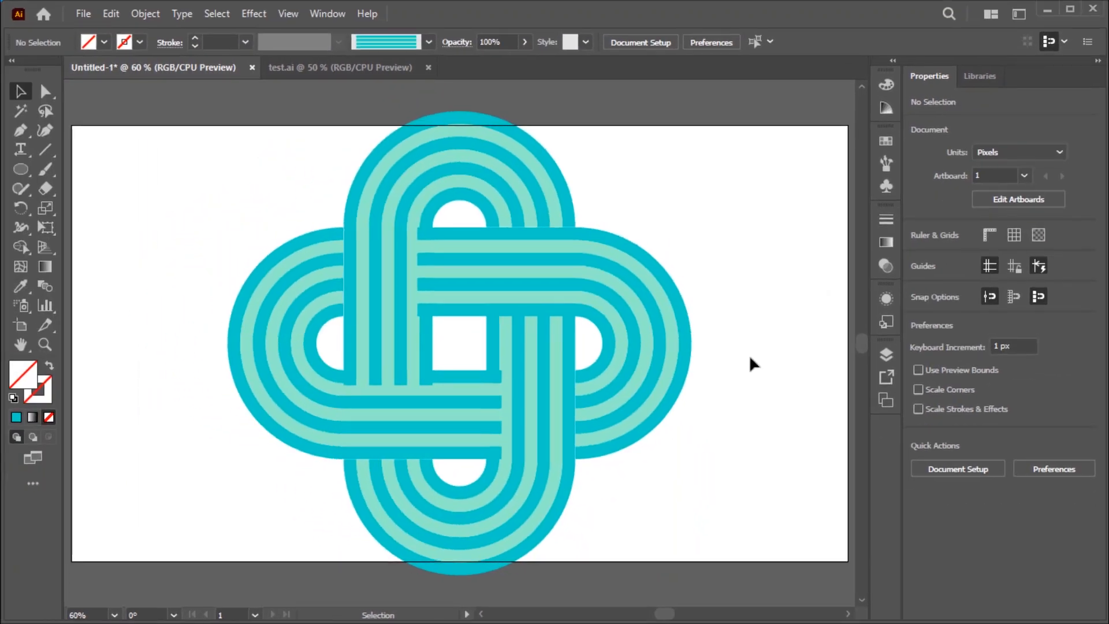
- Increase the radial repeat's radius to 204 px to spread the four arches apart
left_click(568, 281)
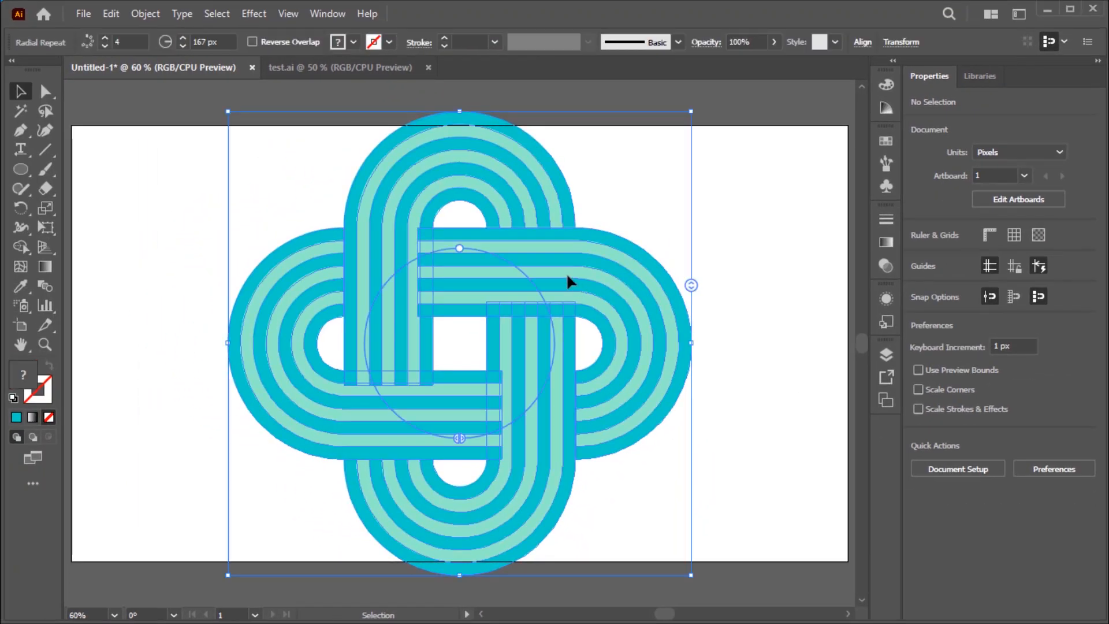
left_click(183, 39)
left_click(183, 38)
left_click(183, 39)
left_click(183, 38)
left_click(183, 39)
left_click(182, 39)
left_click(182, 39)
left_click(183, 39)
left_click(183, 38)
left_click(183, 38)
left_click(183, 39)
left_click(182, 39)
left_click_drag(183, 39, 182, 39)
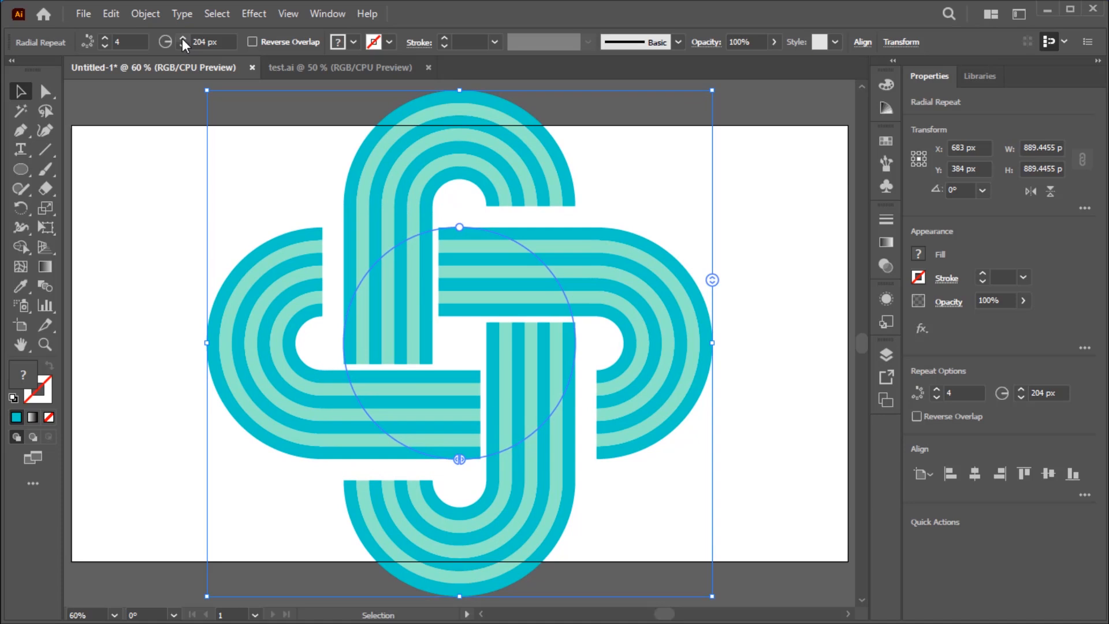
left_click_drag(184, 50, 184, 51)
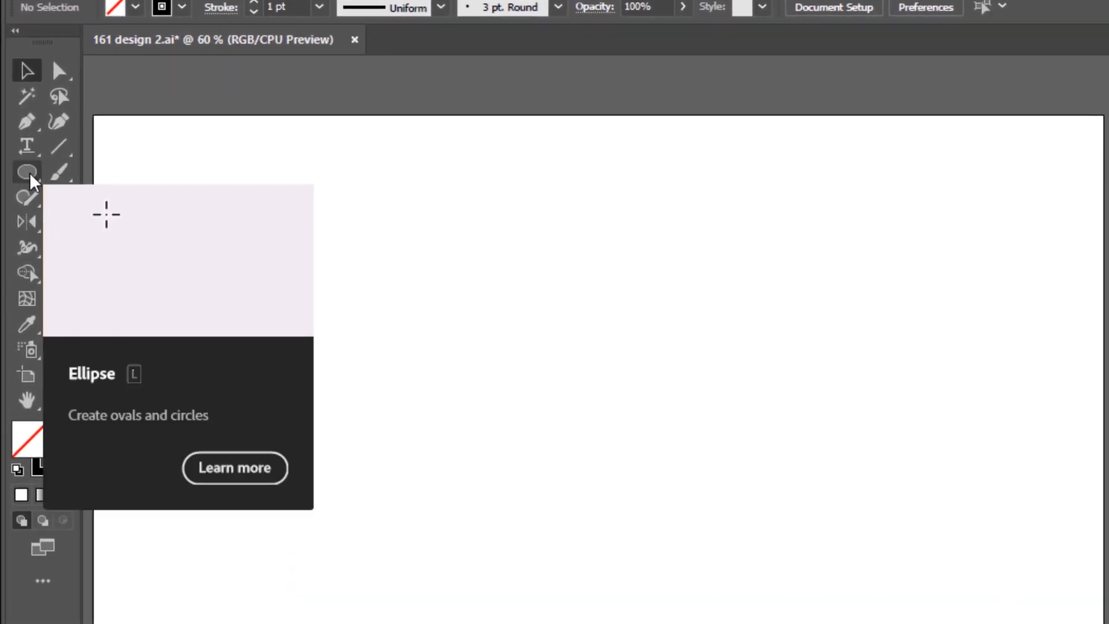
- Draw a circle about 420 px in diameter and place a duplicate on its left, touching it edge to edge
left_click(31, 182)
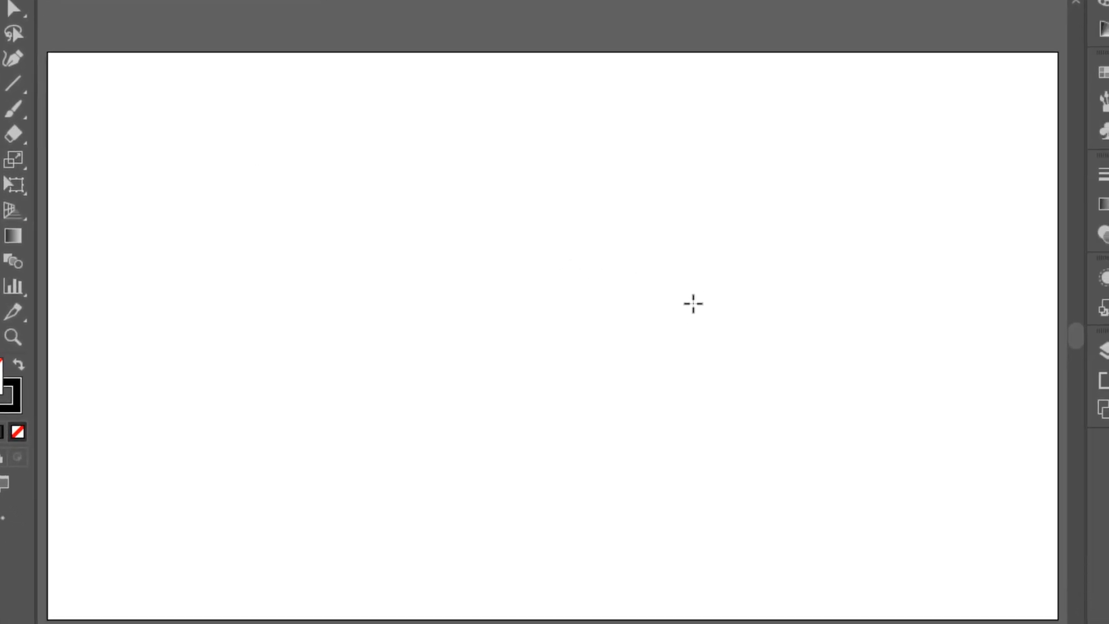
left_click_drag(702, 302, 838, 146)
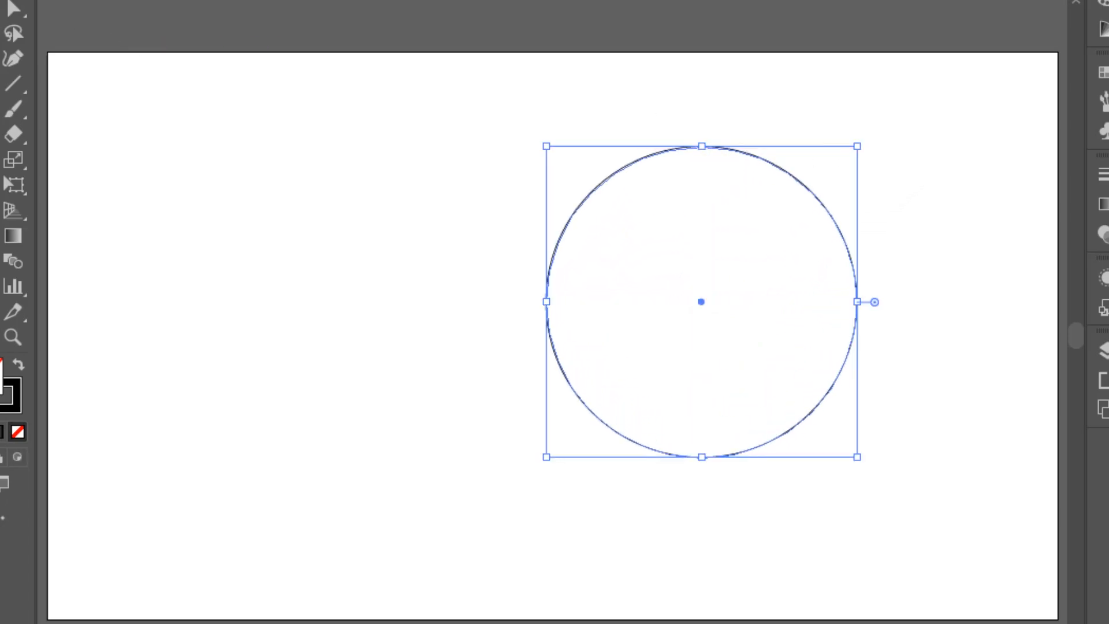
left_click(840, 133)
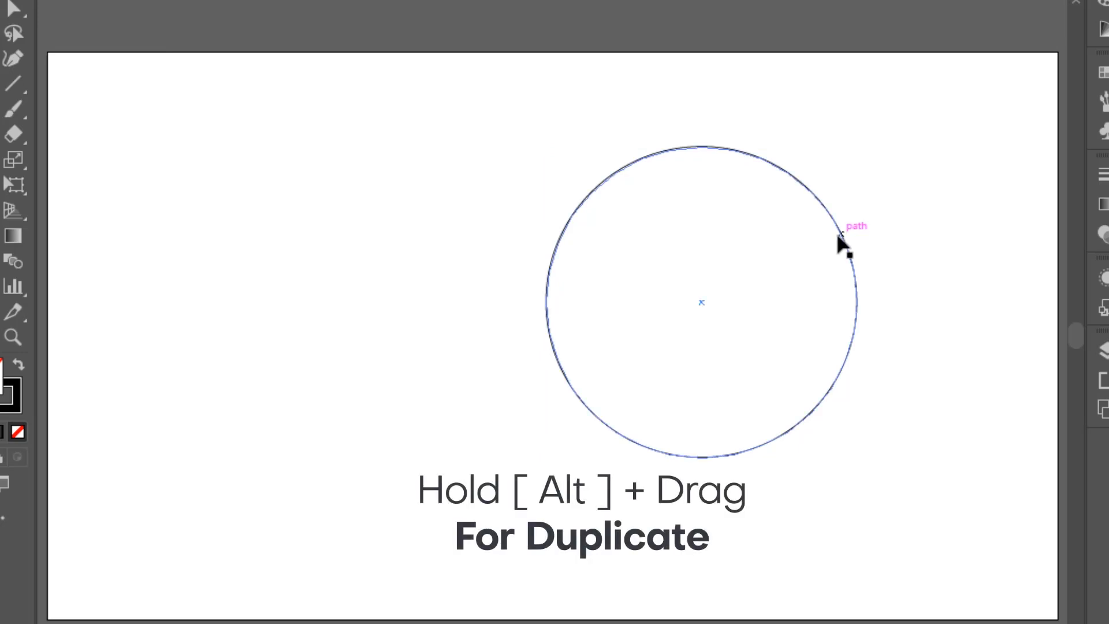
left_click_drag(832, 242, 540, 247)
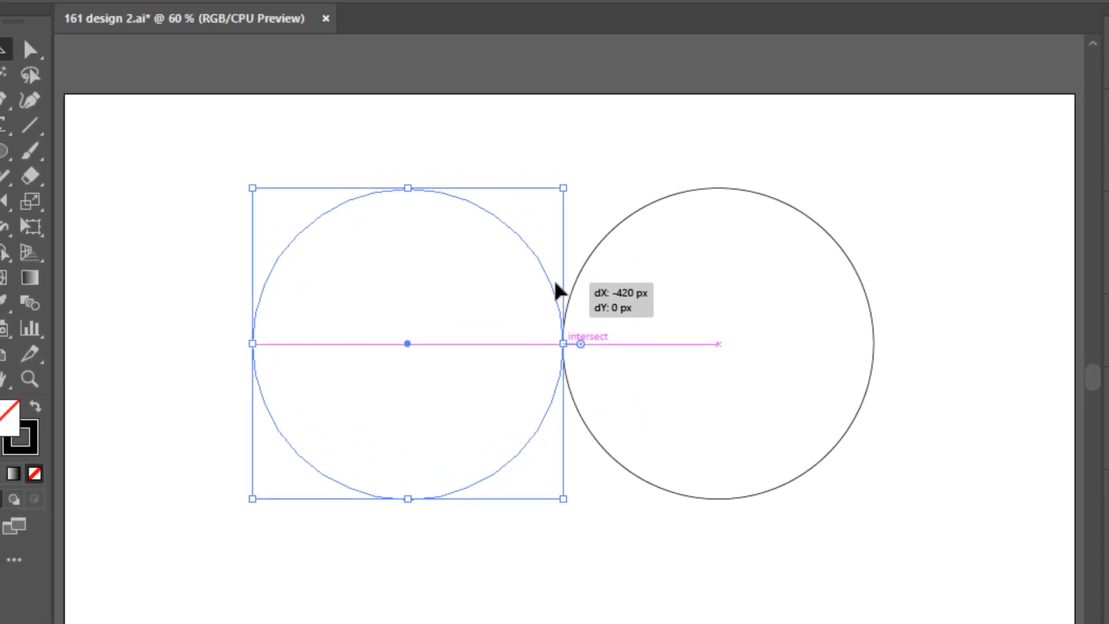
left_click_drag(556, 284, 556, 284)
left_click(648, 166)
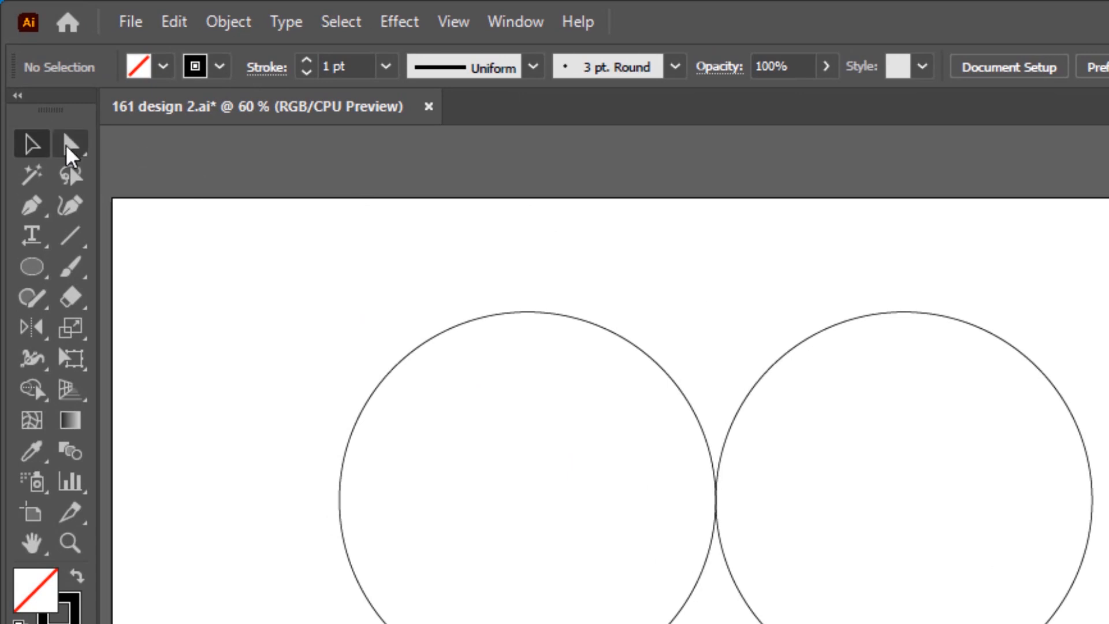
- Delete the right circle's top anchor point and the left circle's bottom anchor point, leaving two opposite half circles
left_click(67, 146)
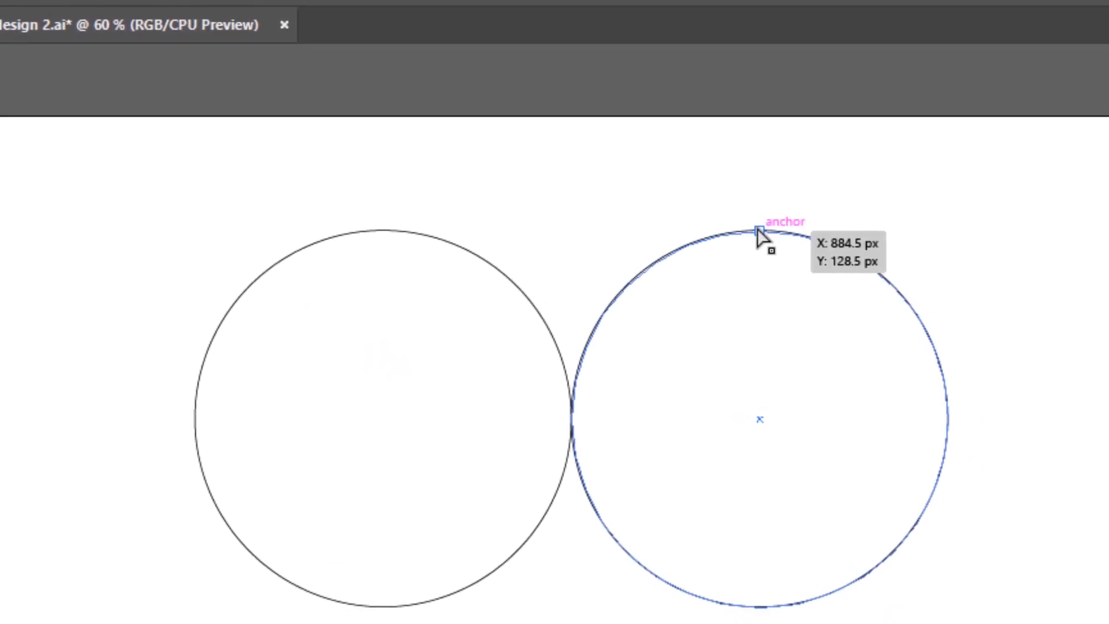
left_click(760, 231)
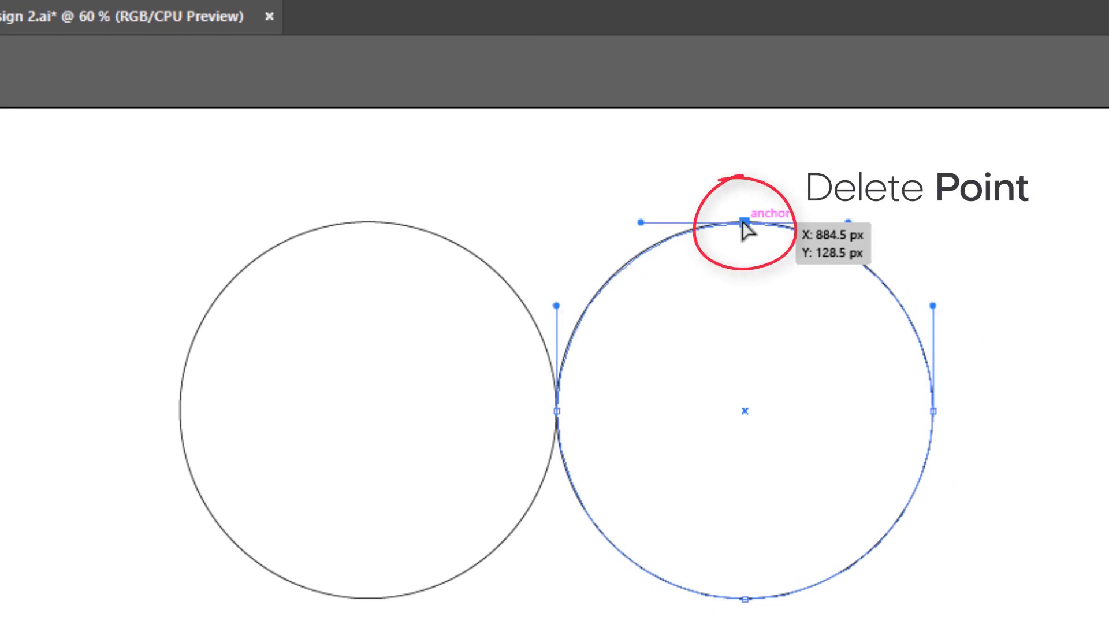
key("Delete")
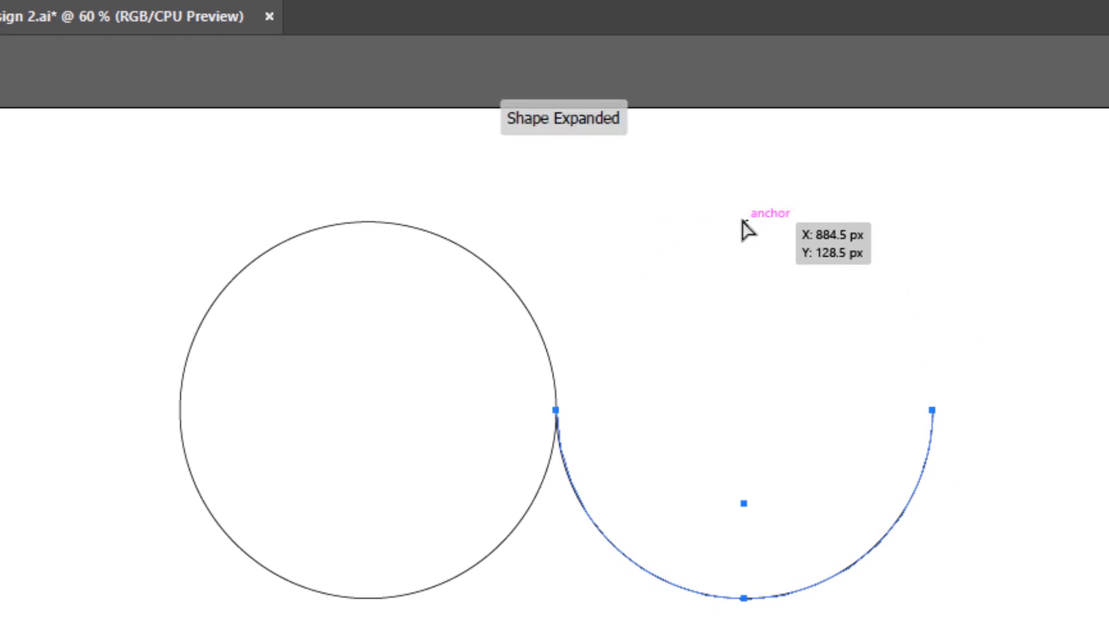
left_click(408, 228, "shift")
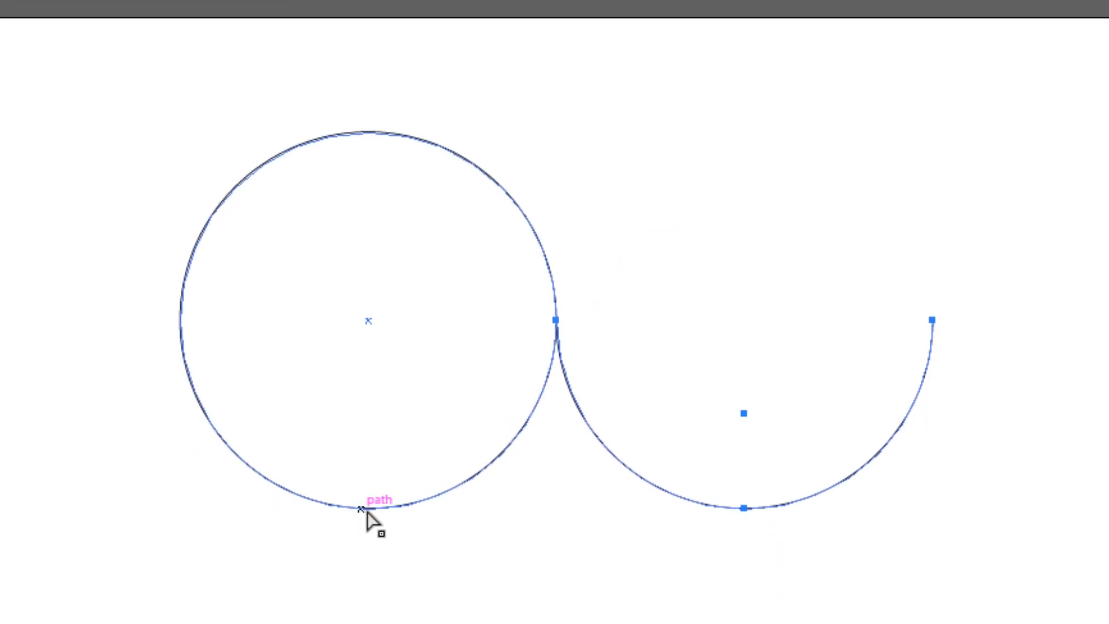
left_click(368, 509)
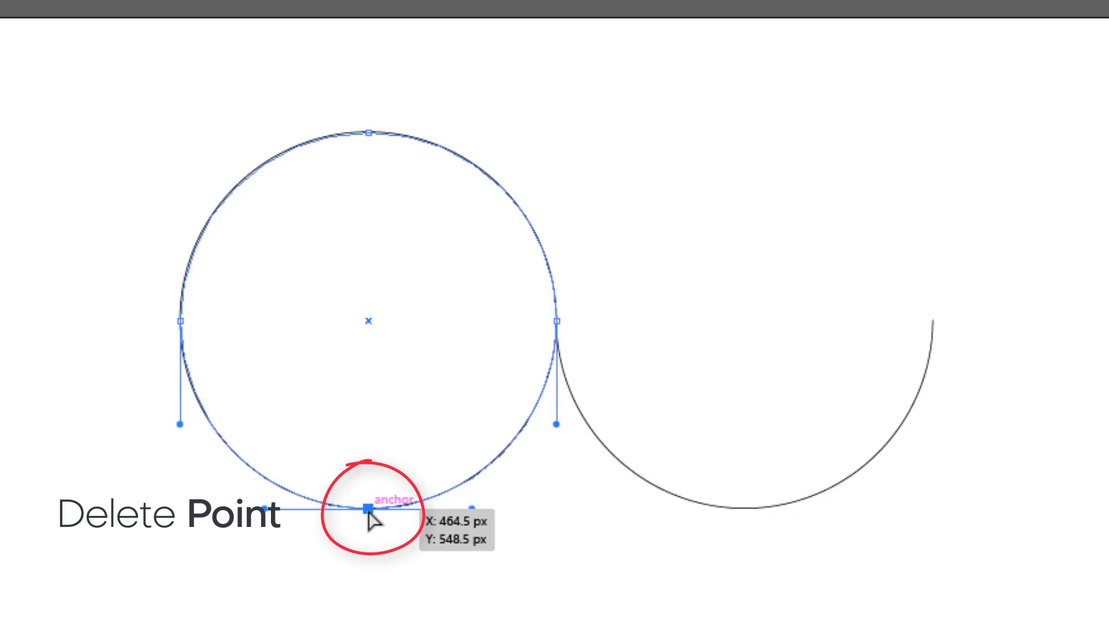
key("Delete")
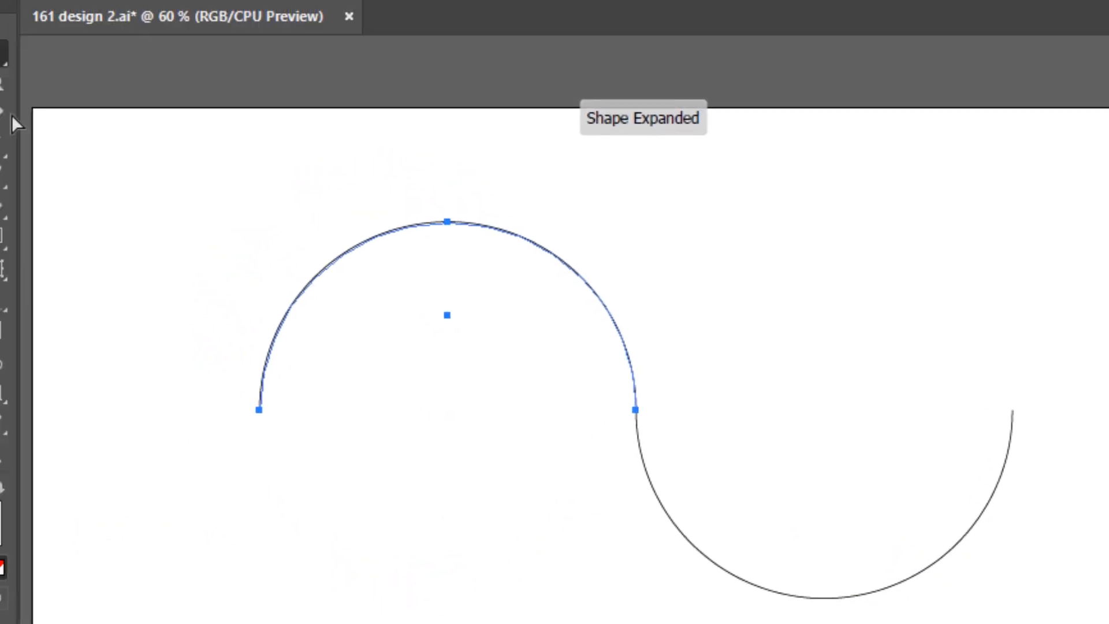
- Select both half circles and join them into a single S-shaped path
left_click(31, 144)
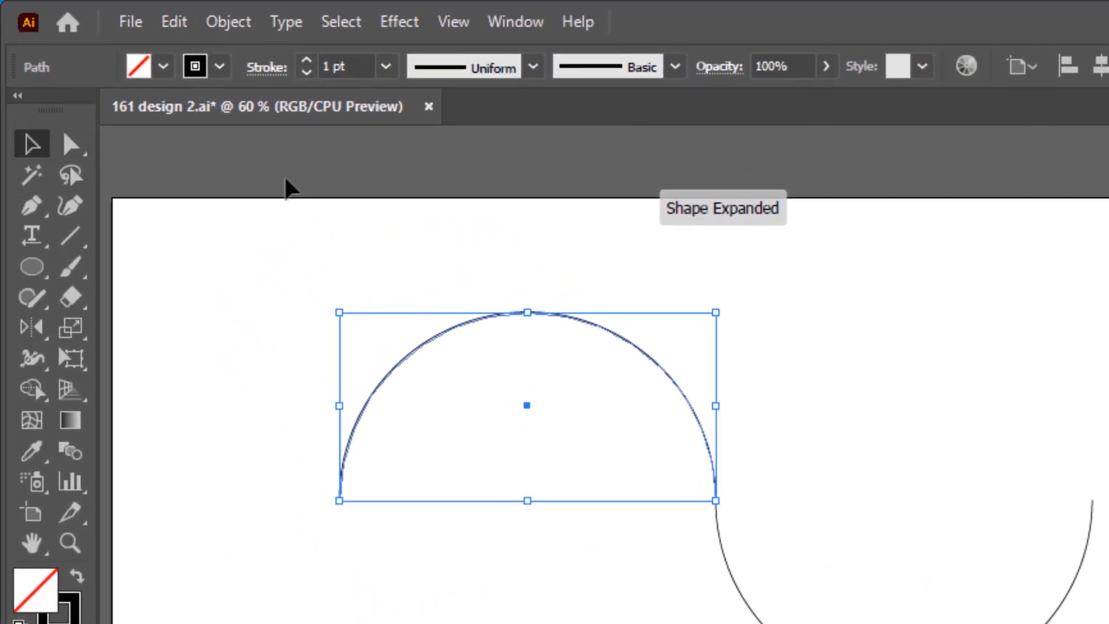
left_click(334, 193)
left_click_drag(1108, 344, 402, 623)
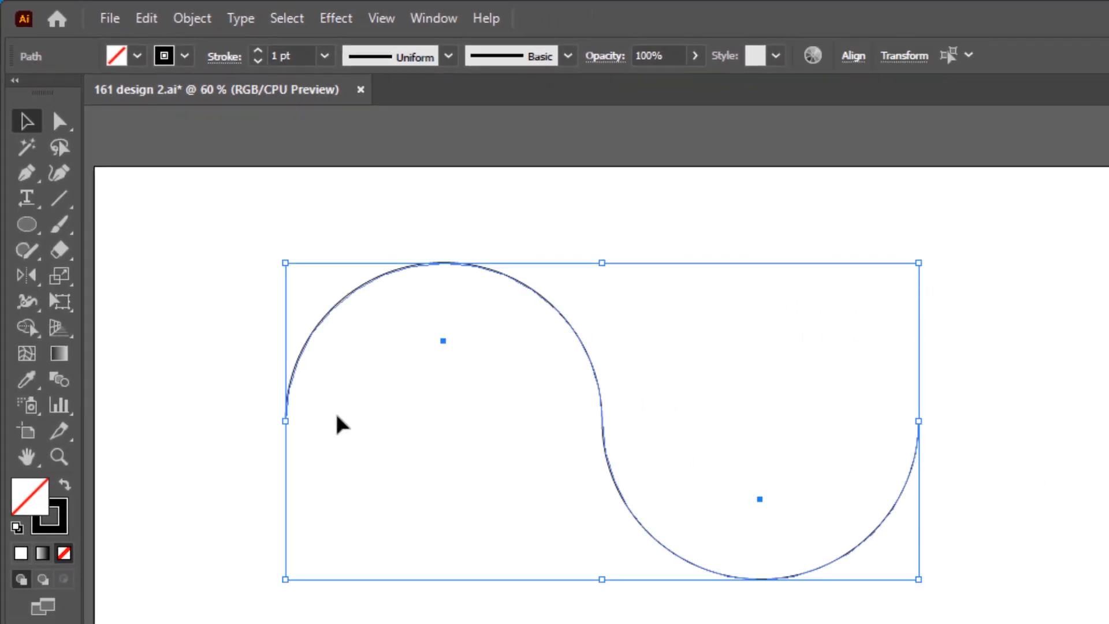
left_click(191, 19)
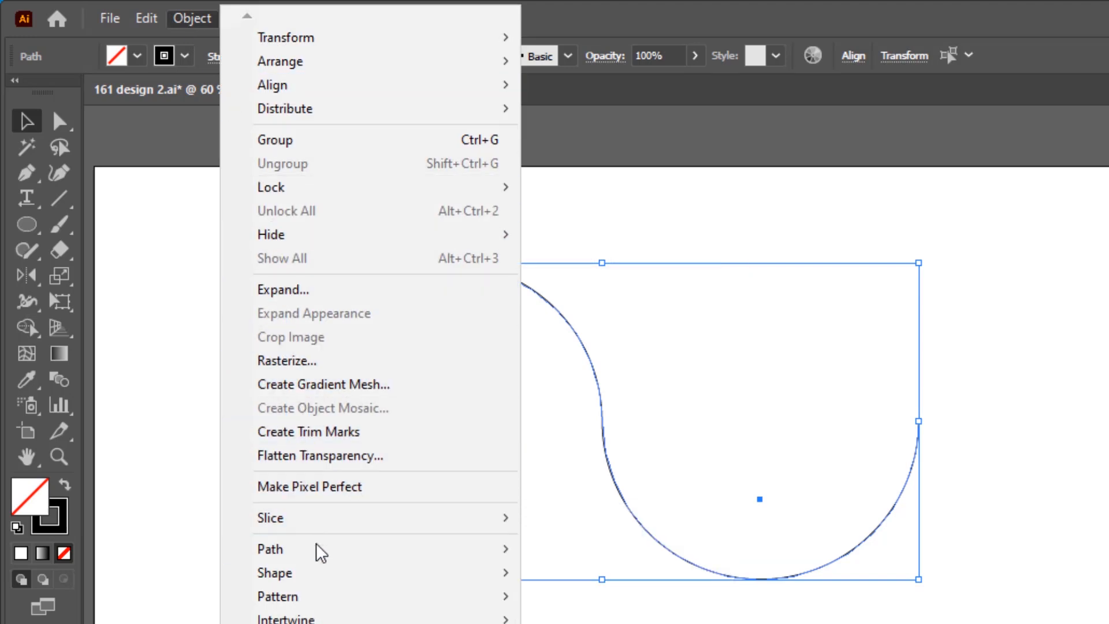
mouse_move(404, 550)
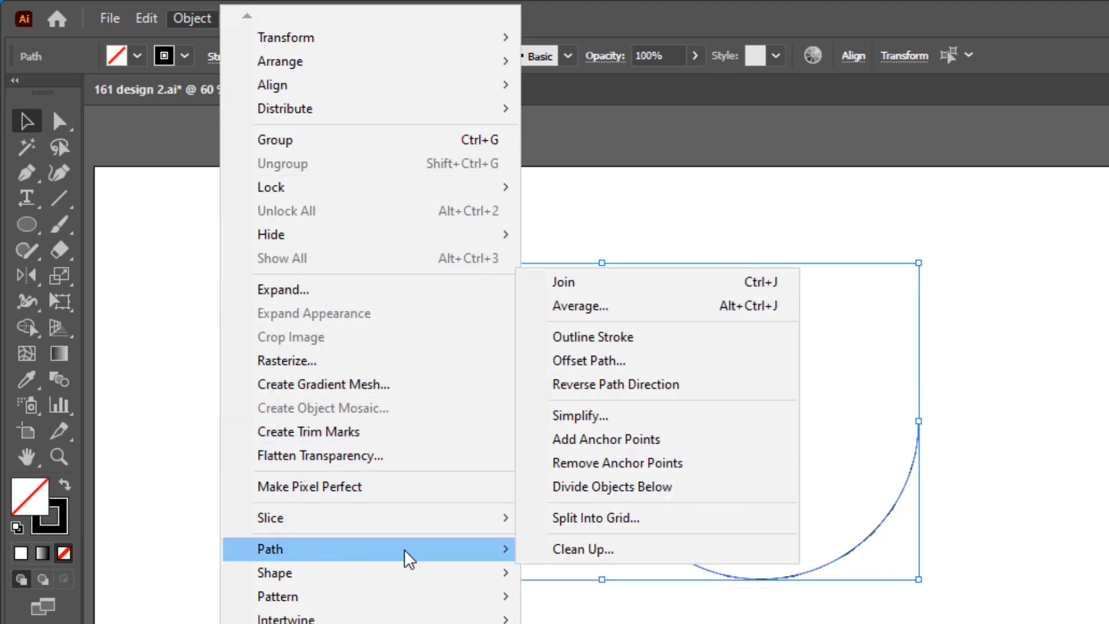
left_click(631, 296)
- Apply the purple and pink striped Art Brush 1 to the joined S-shaped path
left_click_drag(971, 309, 442, 573)
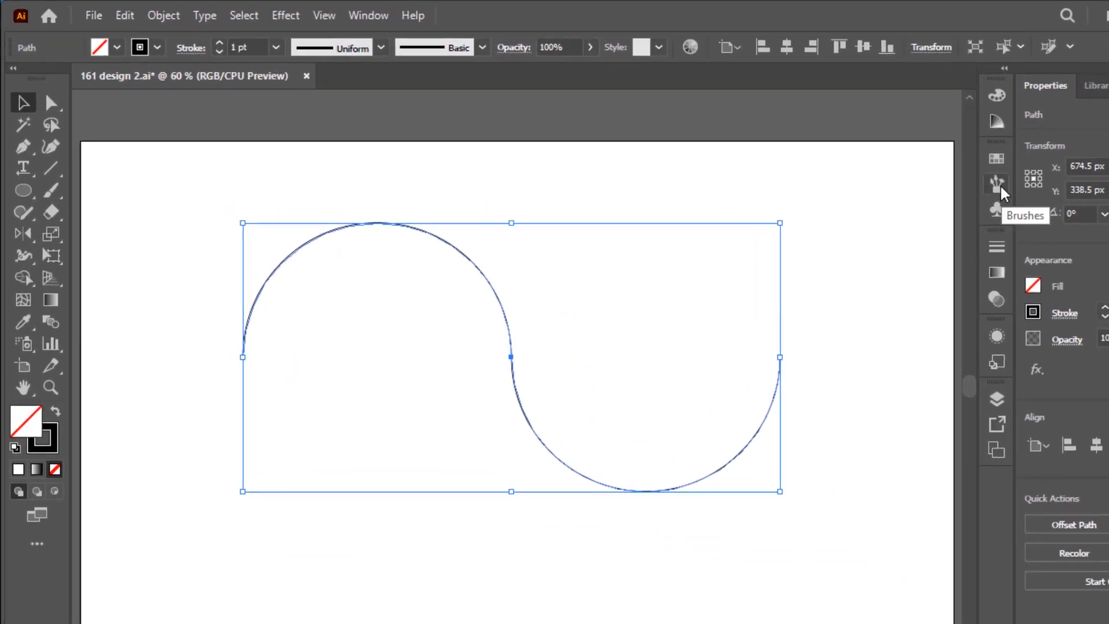
left_click(1001, 189)
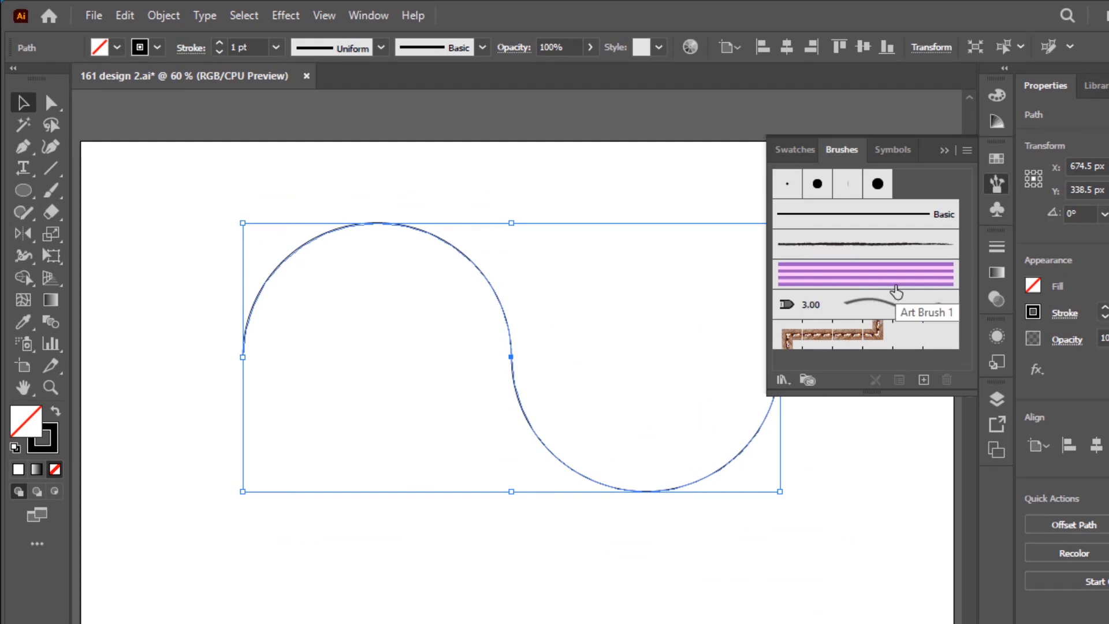
left_click(897, 292)
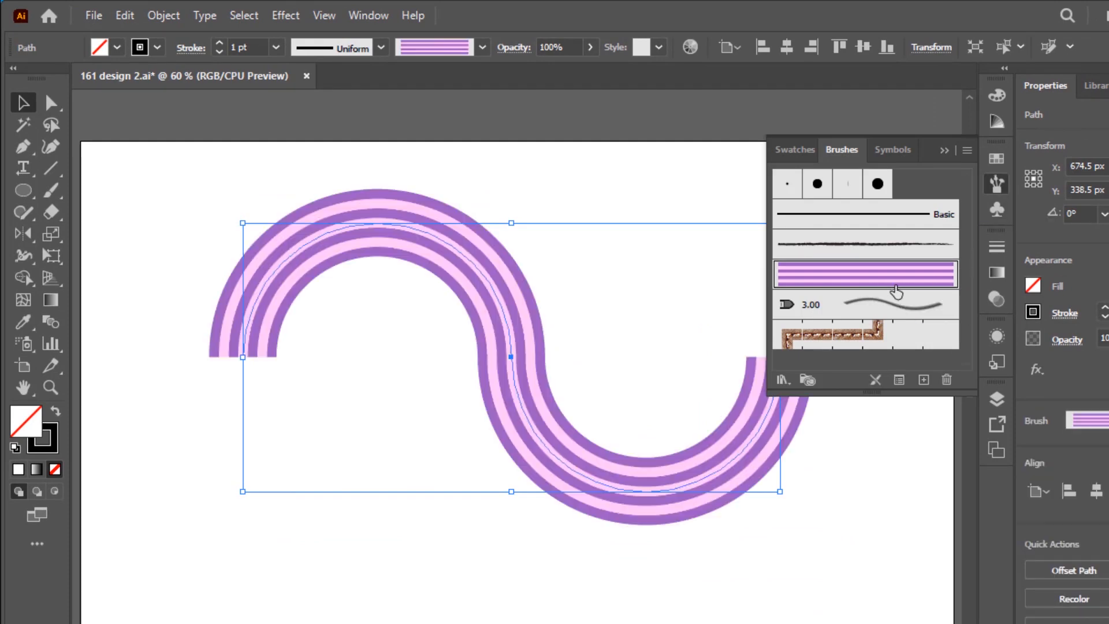
left_click(945, 151)
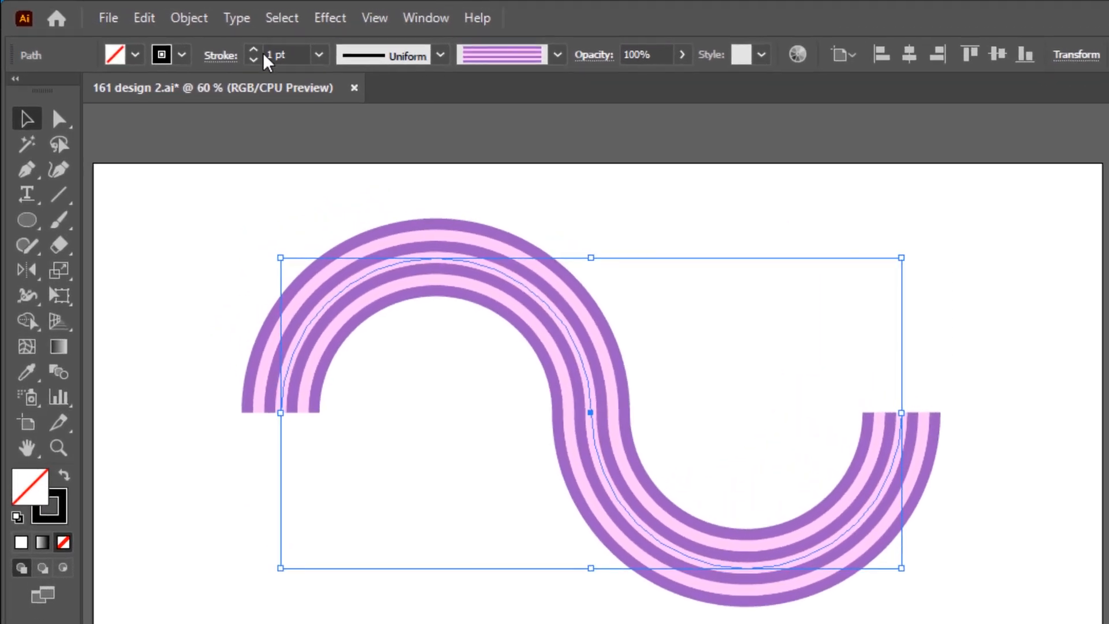
- Set the S-shaped path's stroke to 2 pt and expand its appearance into editable shapes
left_click(251, 51)
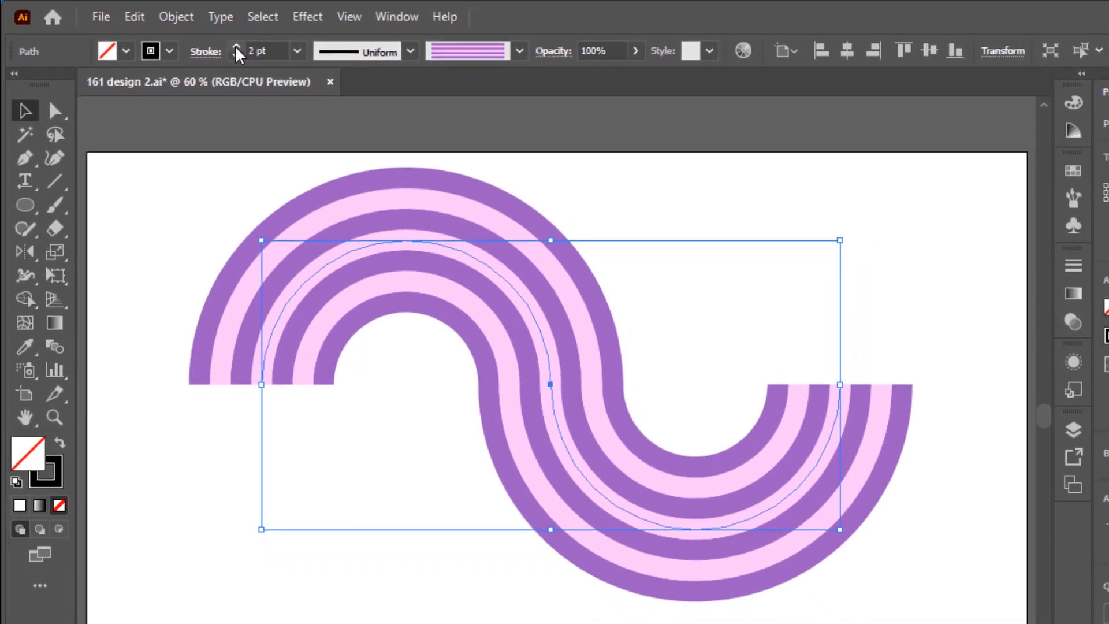
left_click(171, 19)
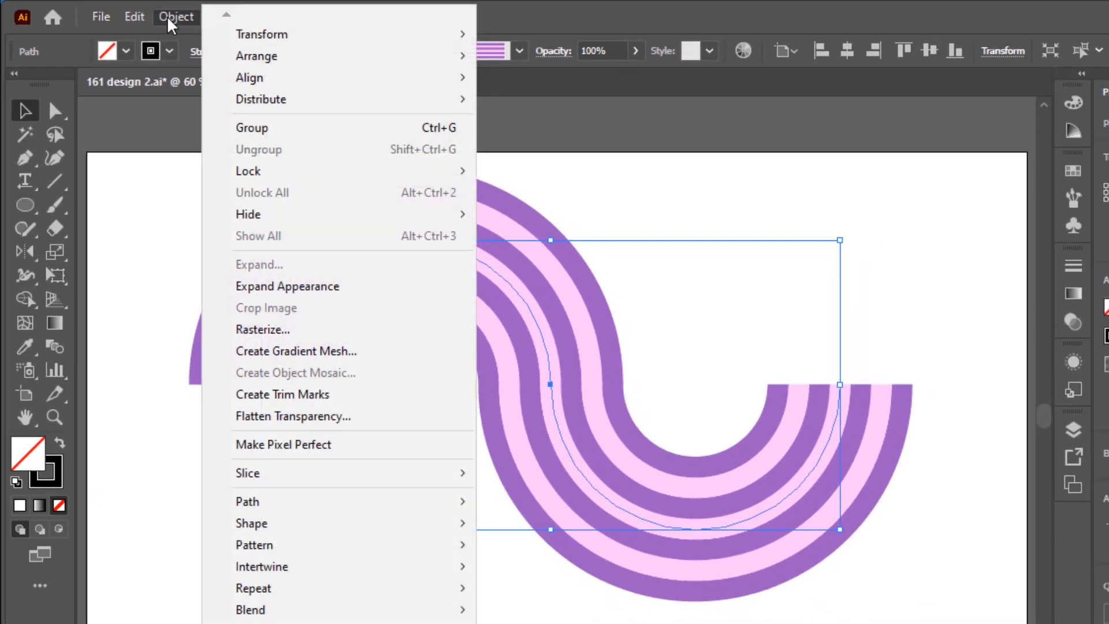
left_click(250, 287)
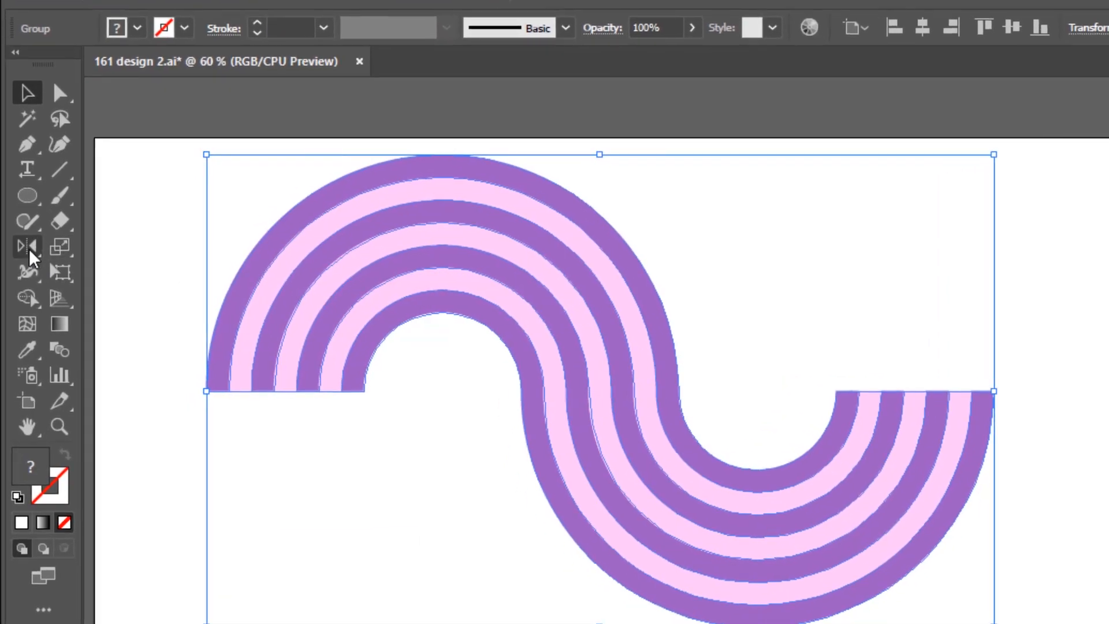
- Reflect a copy of the striped S shape across the horizontal axis through its open end's level to form a figure eight
left_click(29, 252)
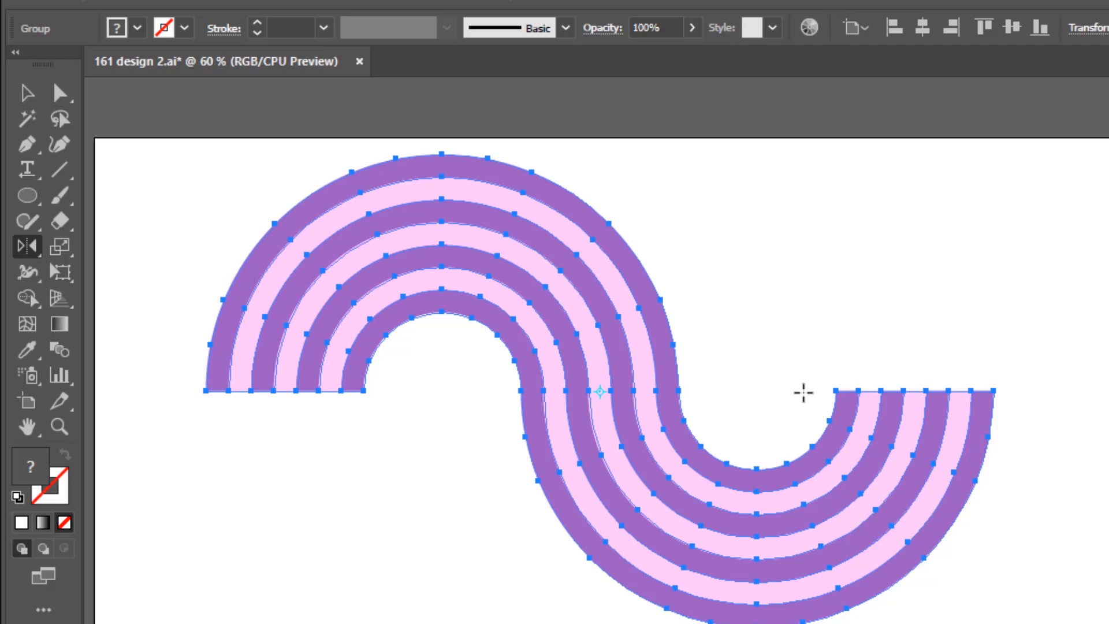
left_click(803, 393, "alt")
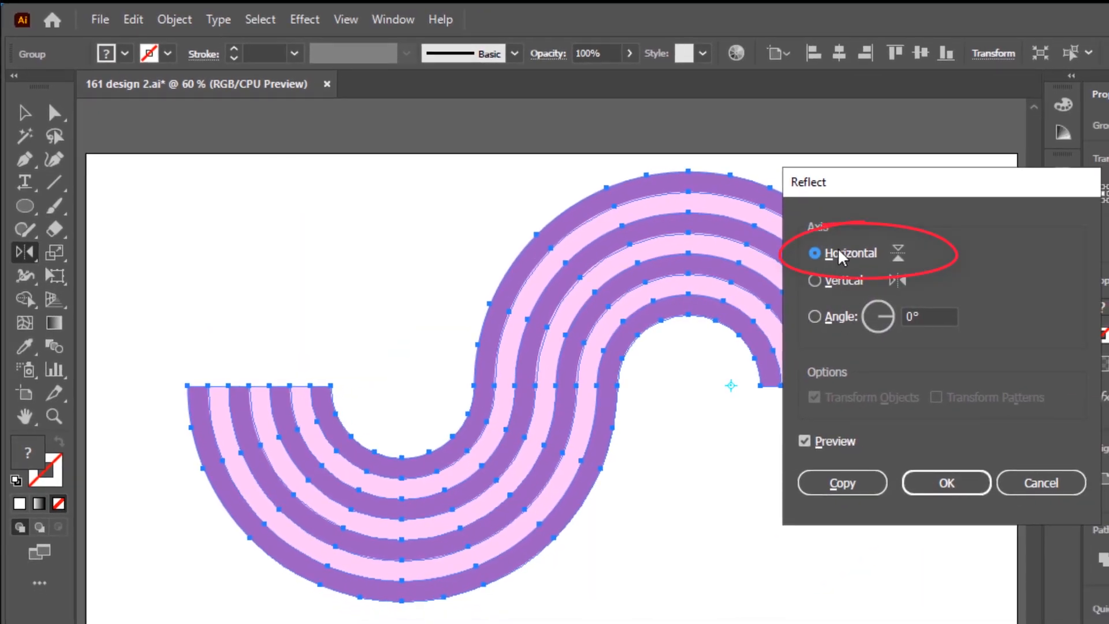
left_click(844, 483)
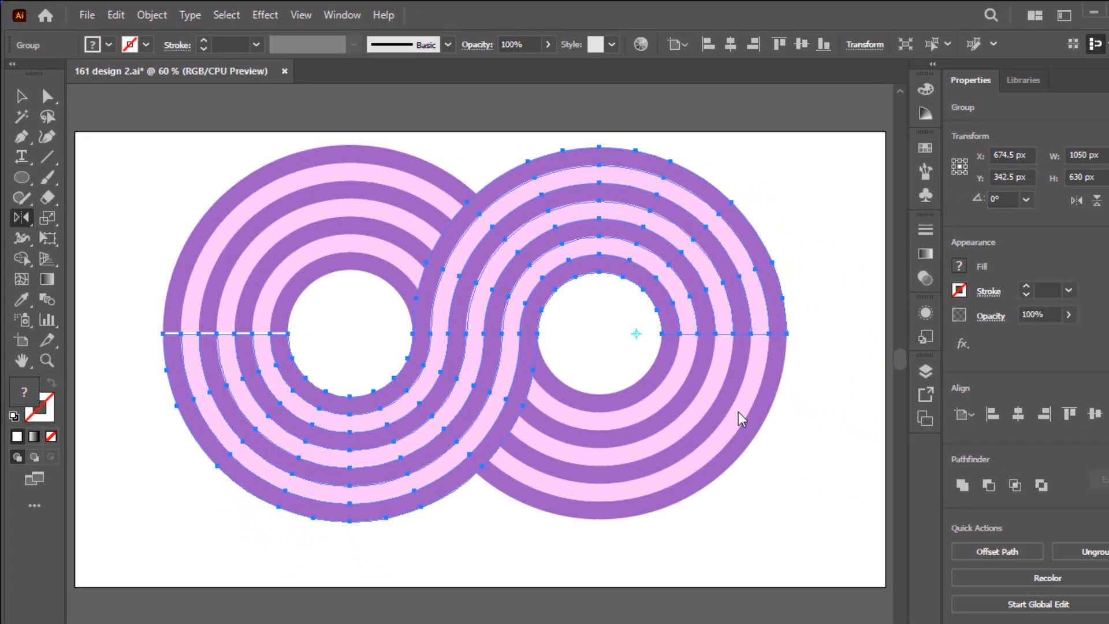
- Select the original S shape behind the reflected copy and nudge it vertically until the ends of both shapes line up
key("v")
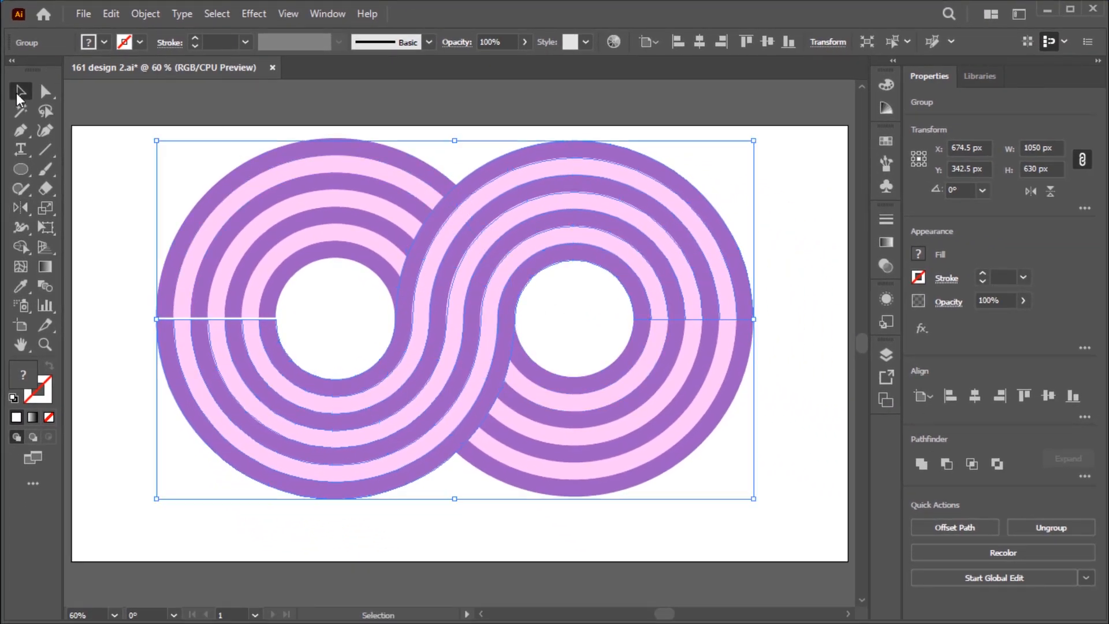
left_click(147, 107)
left_click(264, 245)
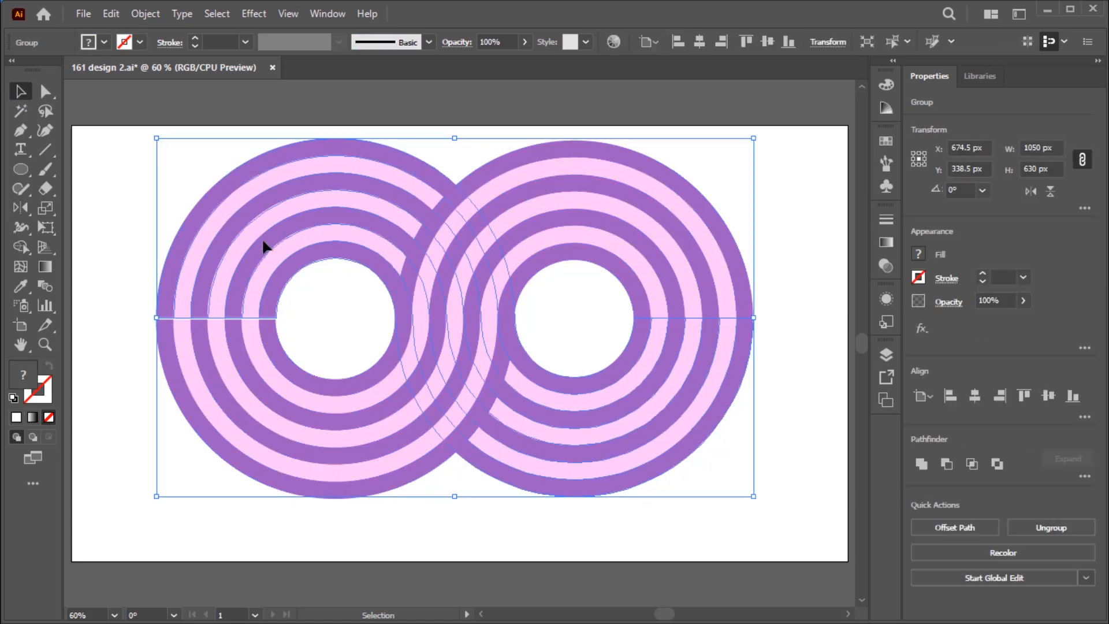
key("Down")
key("Down")
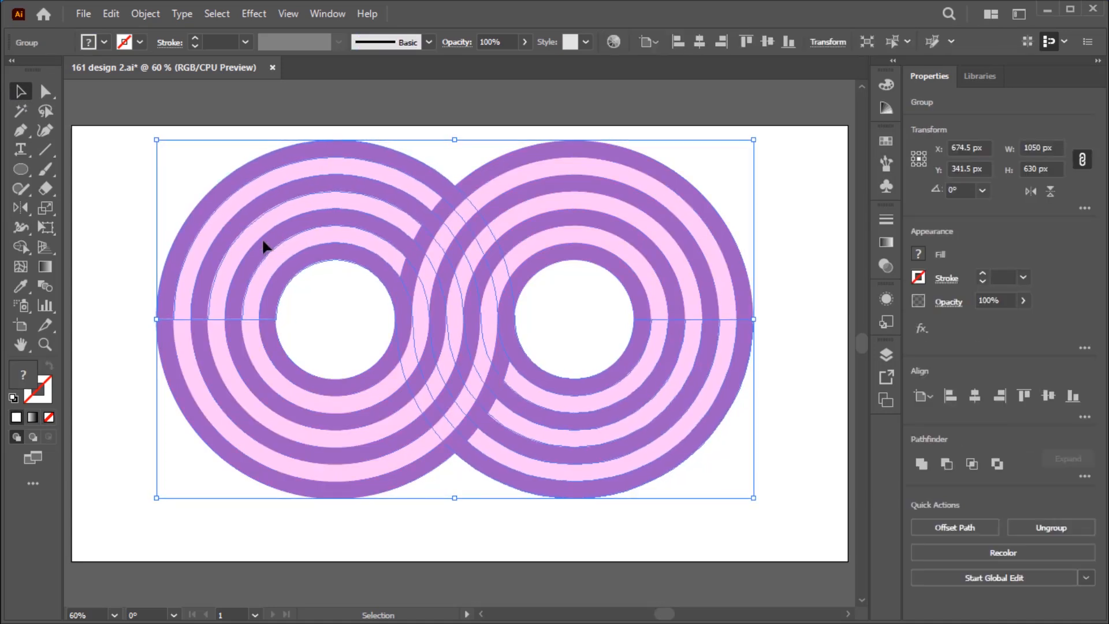
key("Up")
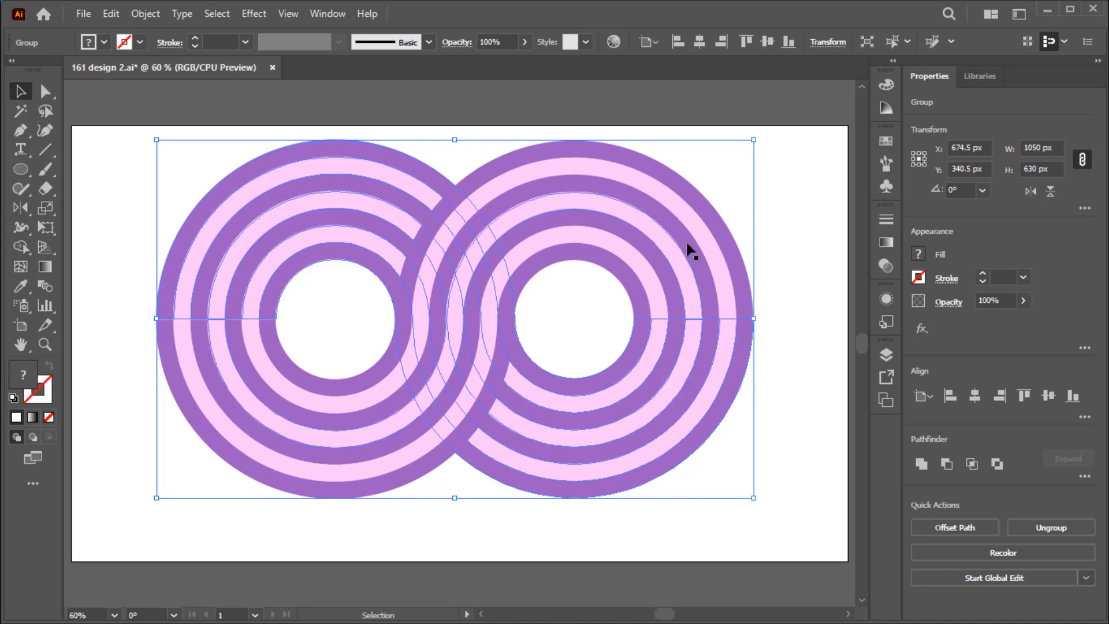
left_click(815, 240)
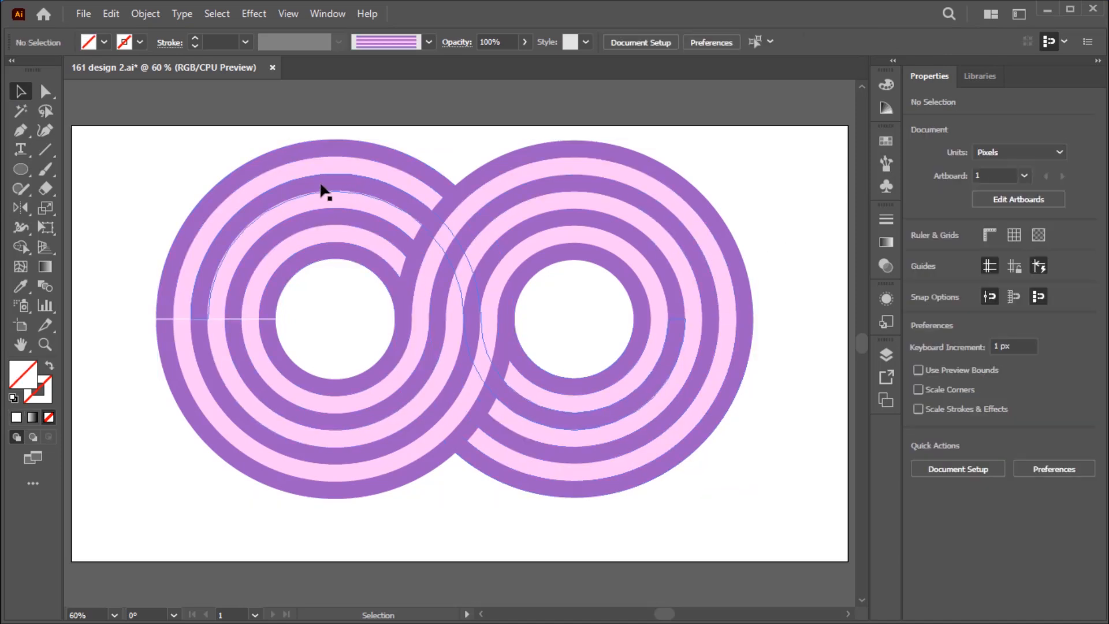
left_click(322, 189)
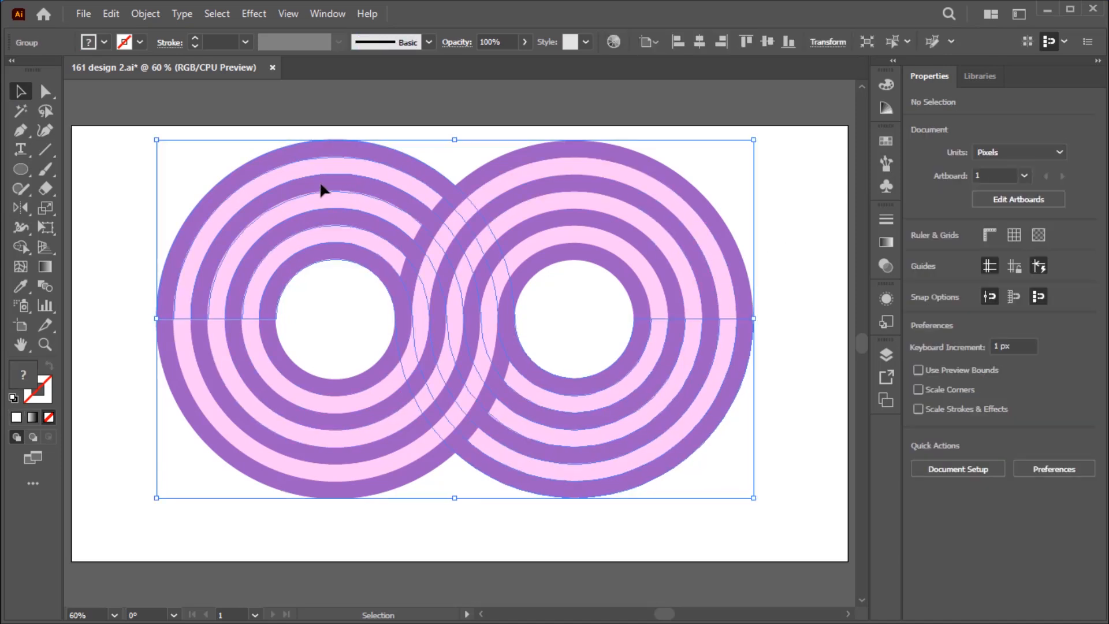
left_click(119, 198)
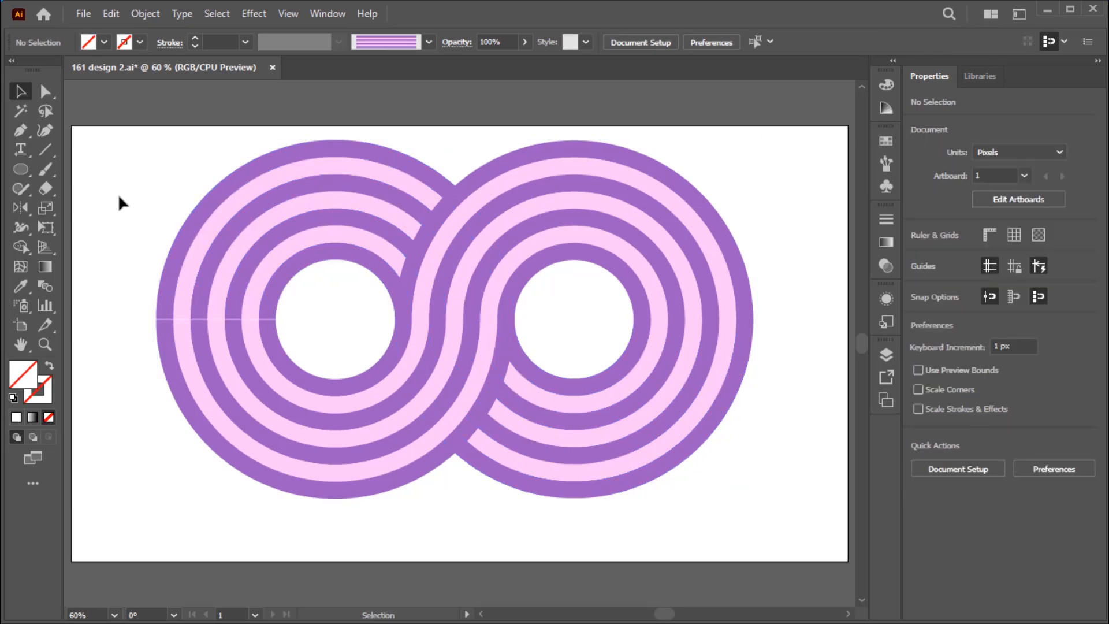
- Select both striped S shapes, scale them down proportionally around their shared centre and move them slightly down
left_click_drag(142, 163, 713, 515)
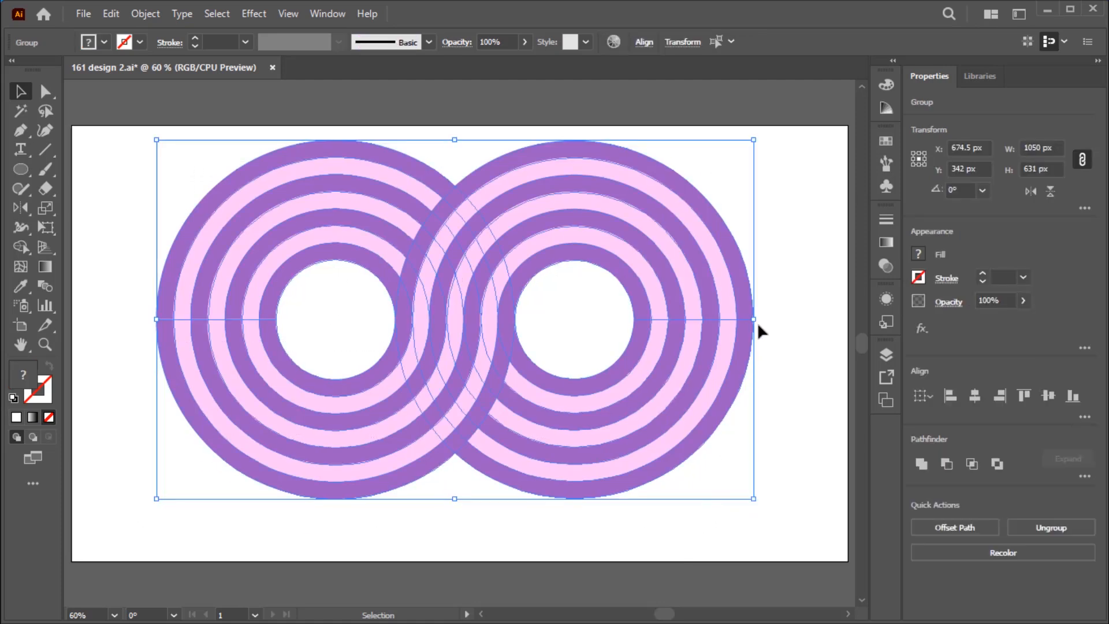
left_click_drag(759, 318, 712, 324)
mouse_move(587, 277)
left_mouse_down()
mouse_move(601, 282)
mouse_move(589, 282)
left_mouse_up()
left_click(783, 266)
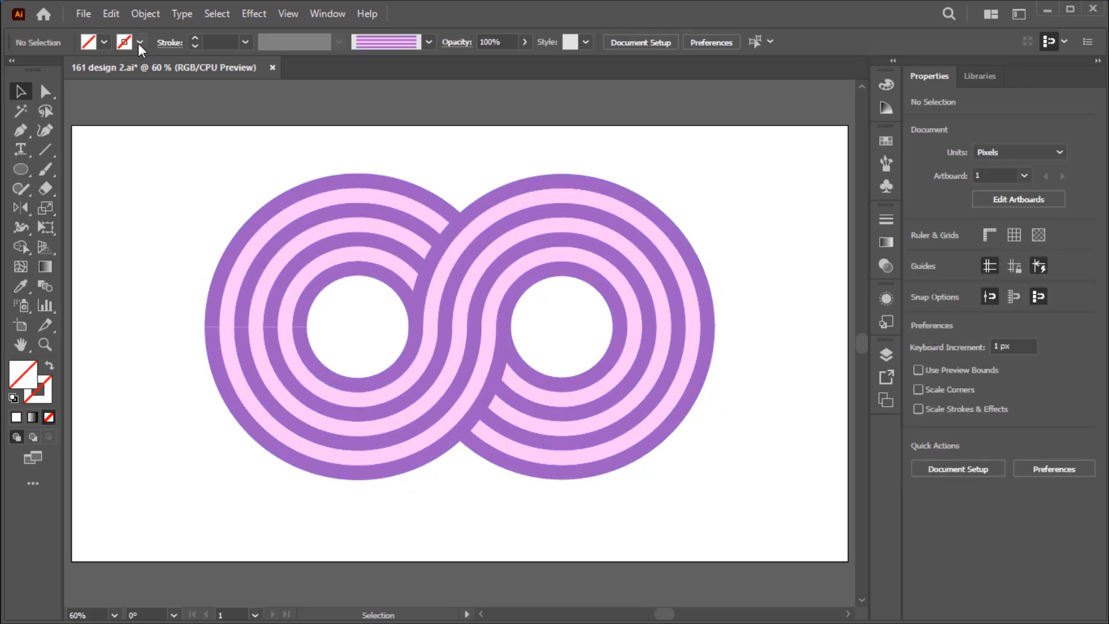
- Set the stroke to black and draw an unfilled circle from the right ring's centre, slightly larger than the ring
left_click(139, 43)
left_click(50, 70)
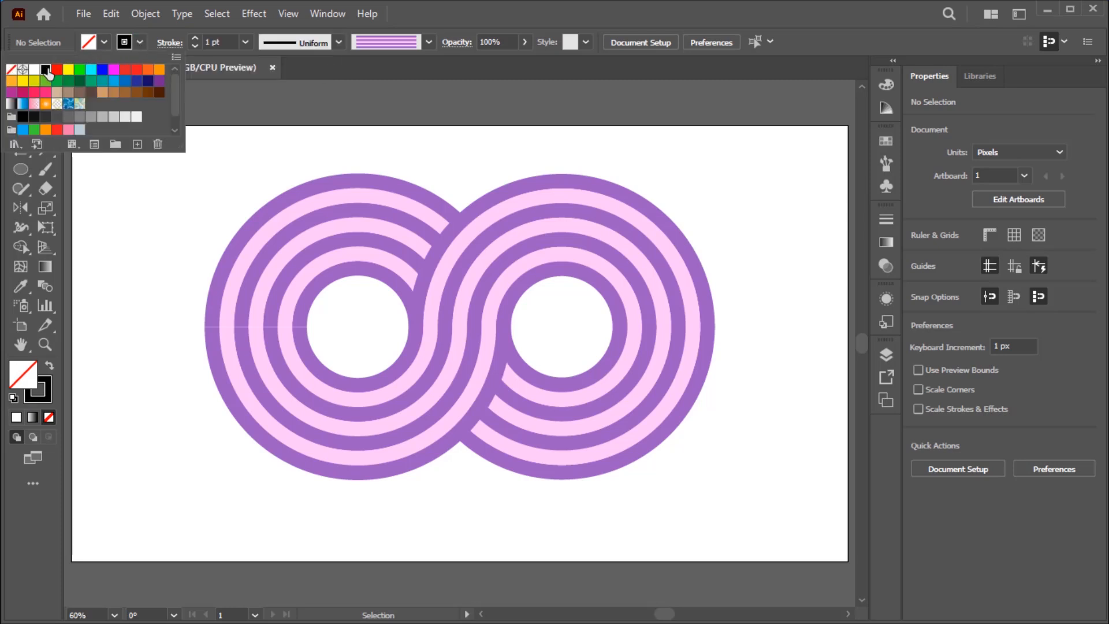
left_click(408, 132)
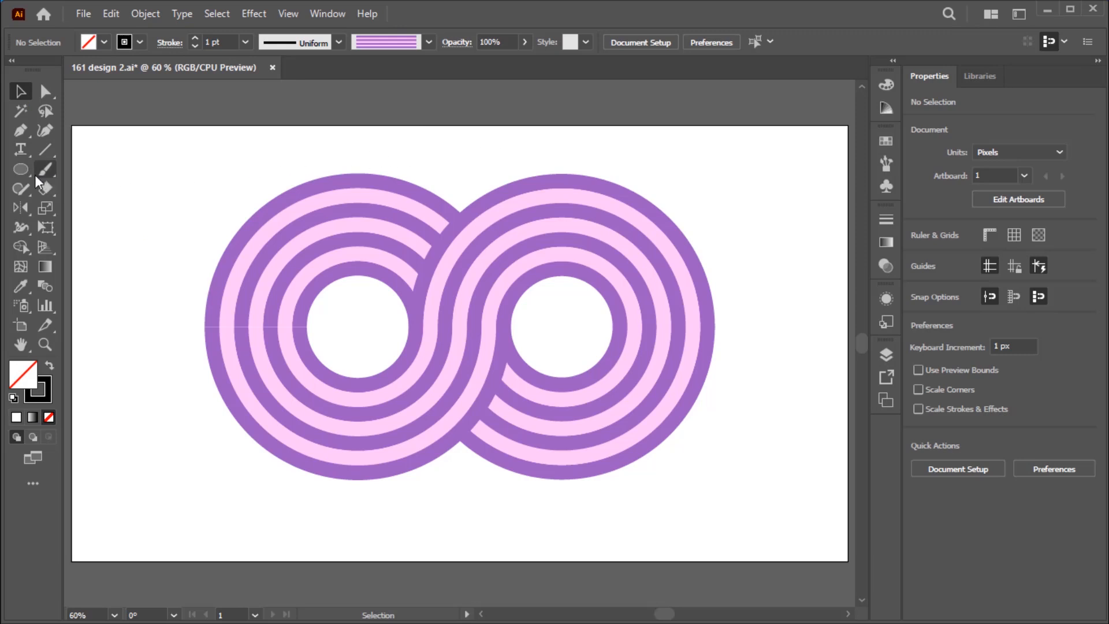
left_click(20, 173)
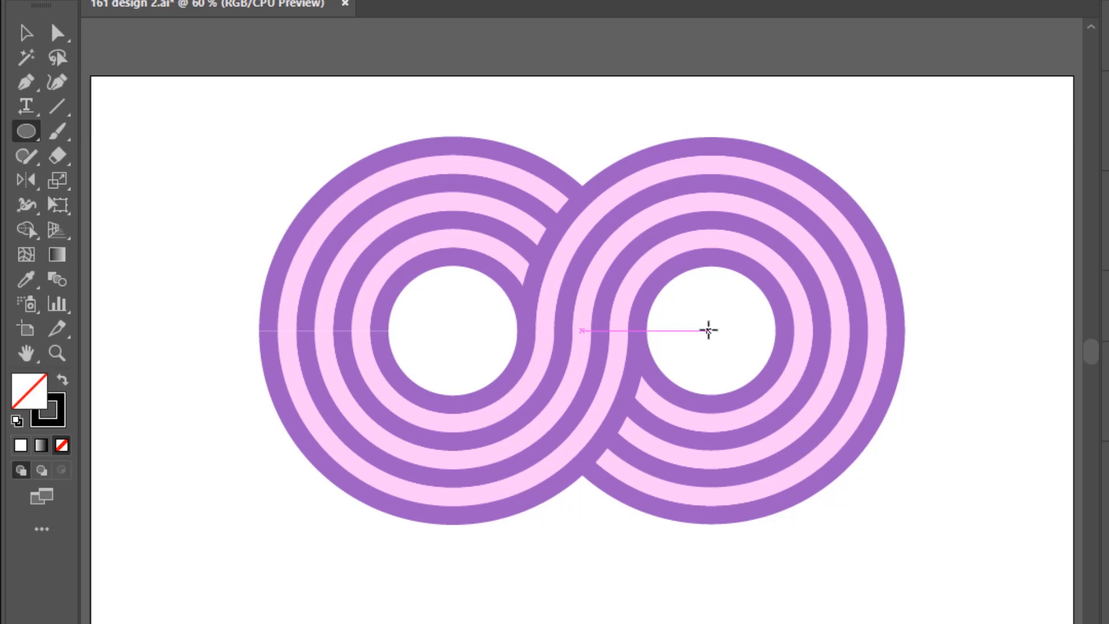
left_click_drag(709, 330, 888, 121)
key("v")
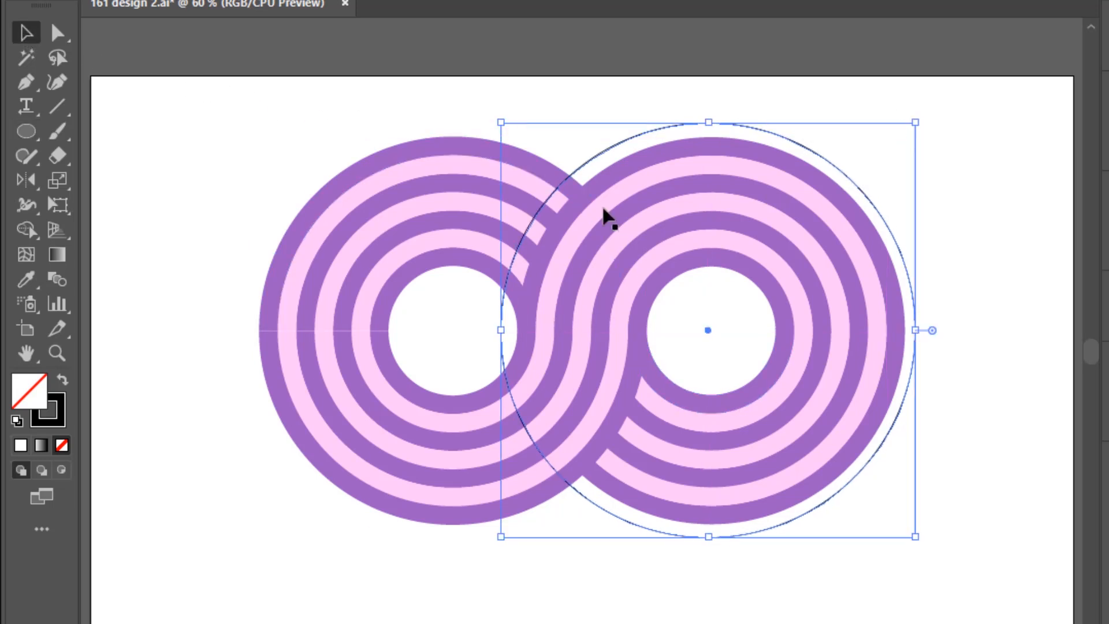
- Nudge the black outline circle to the right until it is concentric with the right striped ring
key("Right")
key("Right")
key("Right")
key("Right")
key("Right")
key("Right")
key("Right")
key("Right")
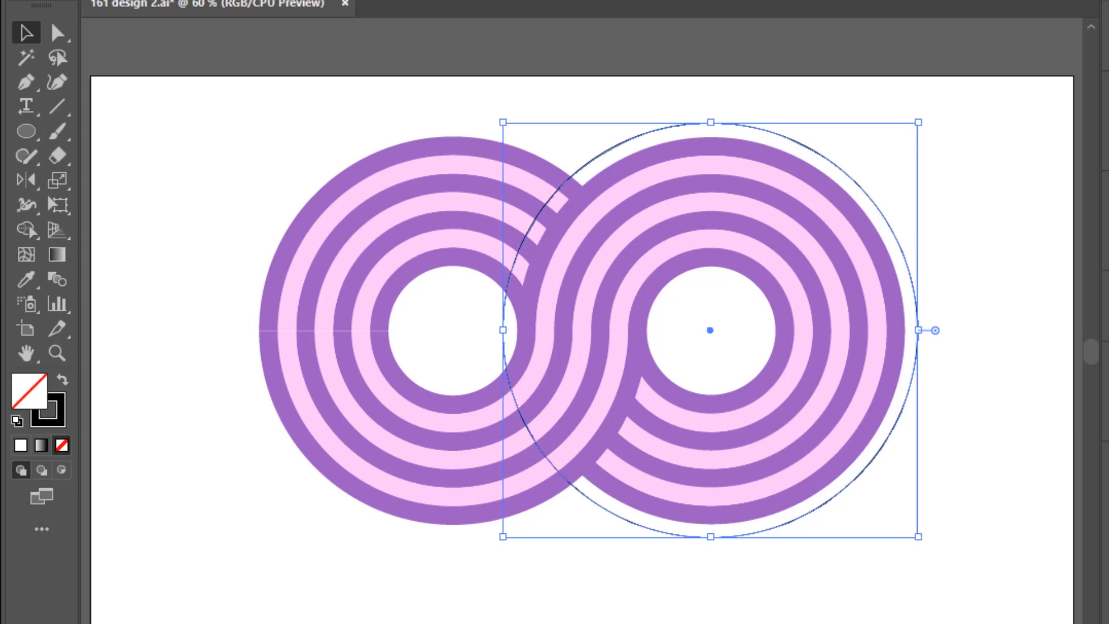
key("Right")
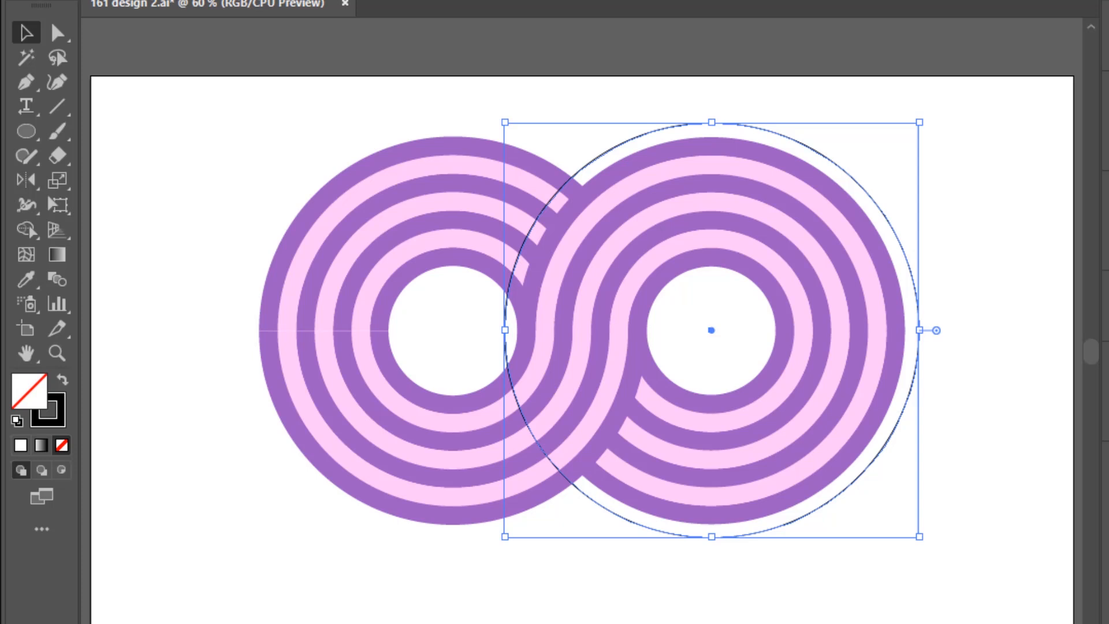
left_click(1011, 297)
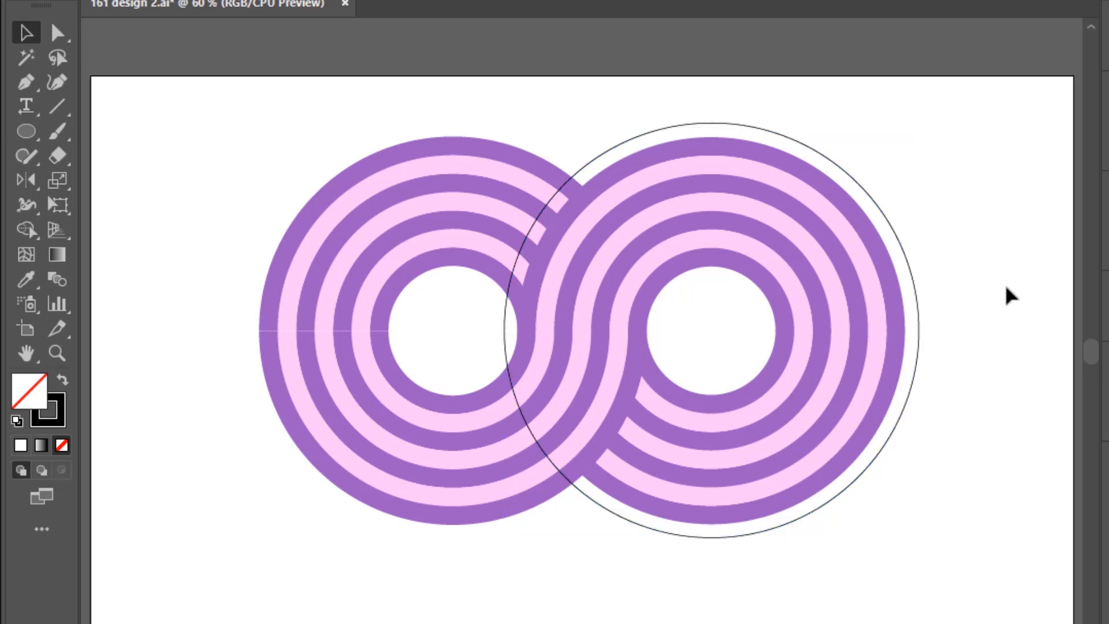
- Duplicate the outline circle 365 px to the left and nudge the copy right to centre it on the left ring
left_click_drag(917, 315, 658, 321)
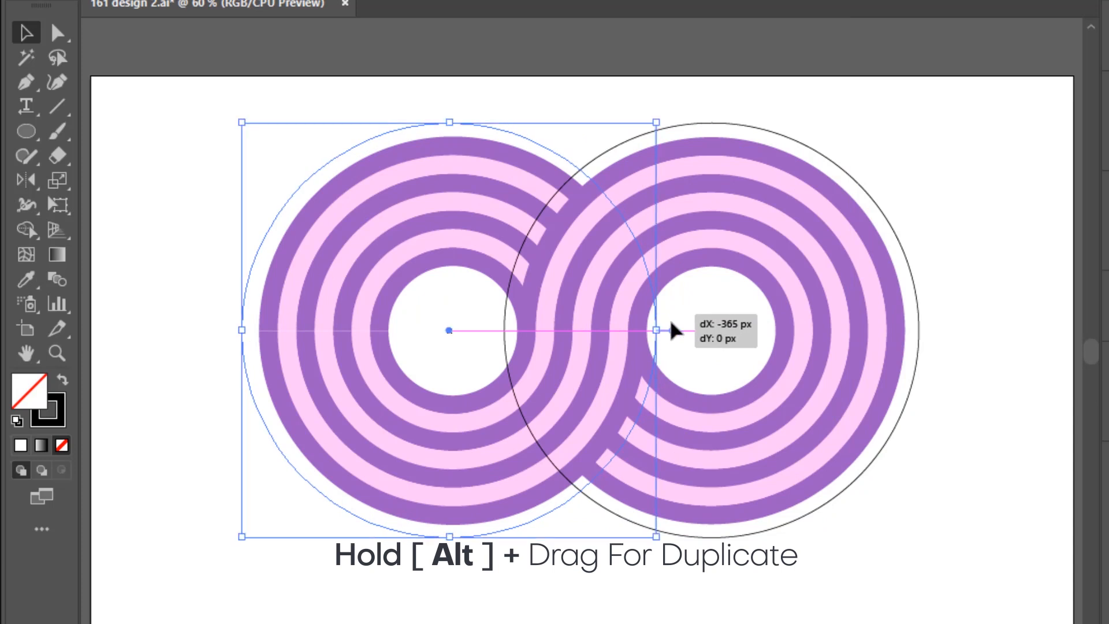
left_click(968, 346)
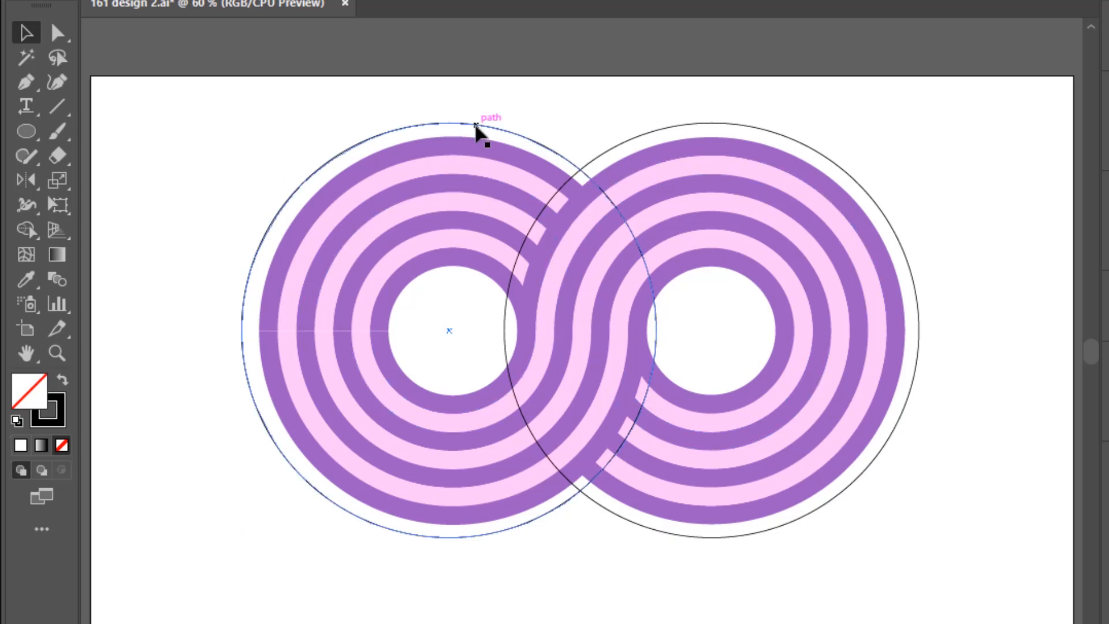
left_click(475, 125)
key("Right")
key("Right")
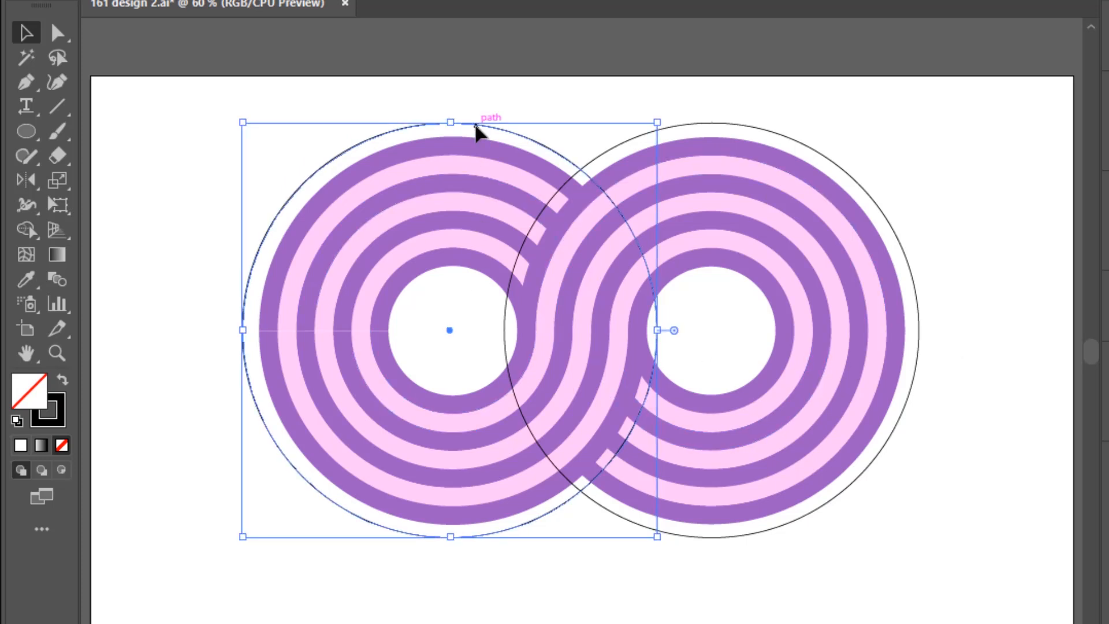
left_click(738, 88)
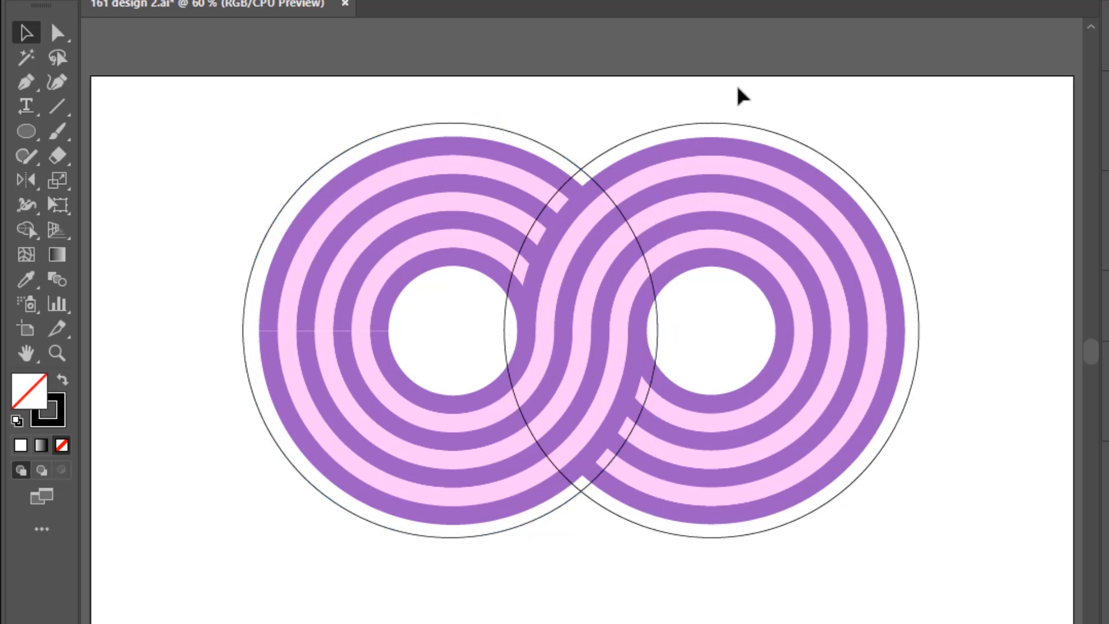
- Select all the artwork and cut away the slivers beside the crossing with Shape Builder, leaving a curved gap in each ring
left_click(529, 141)
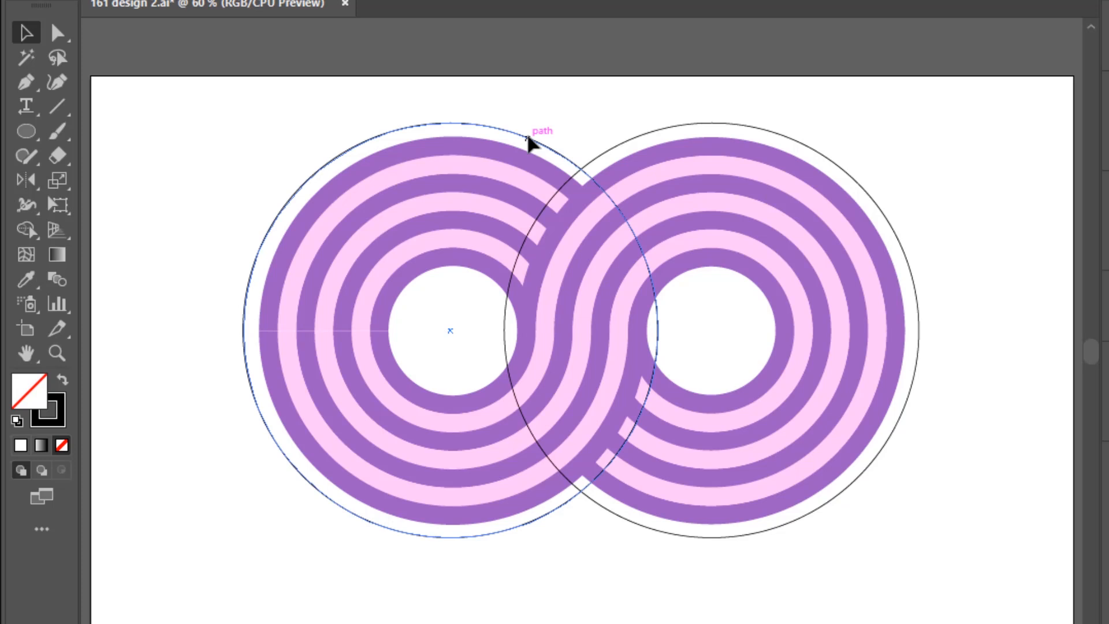
left_click(925, 136)
left_click_drag(960, 122, 178, 571)
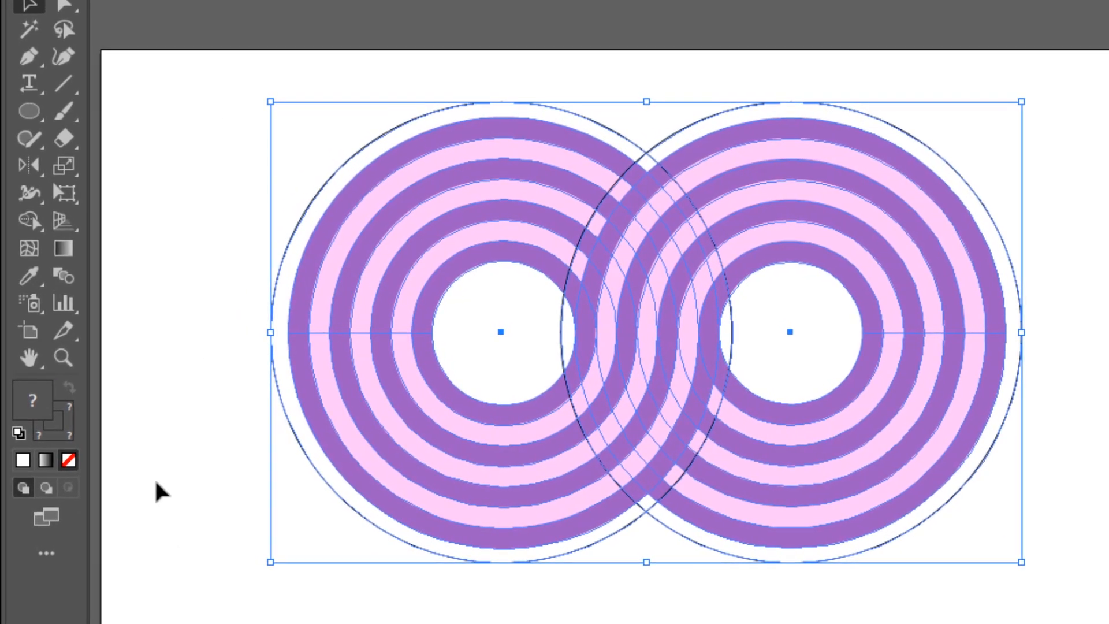
left_click(30, 226)
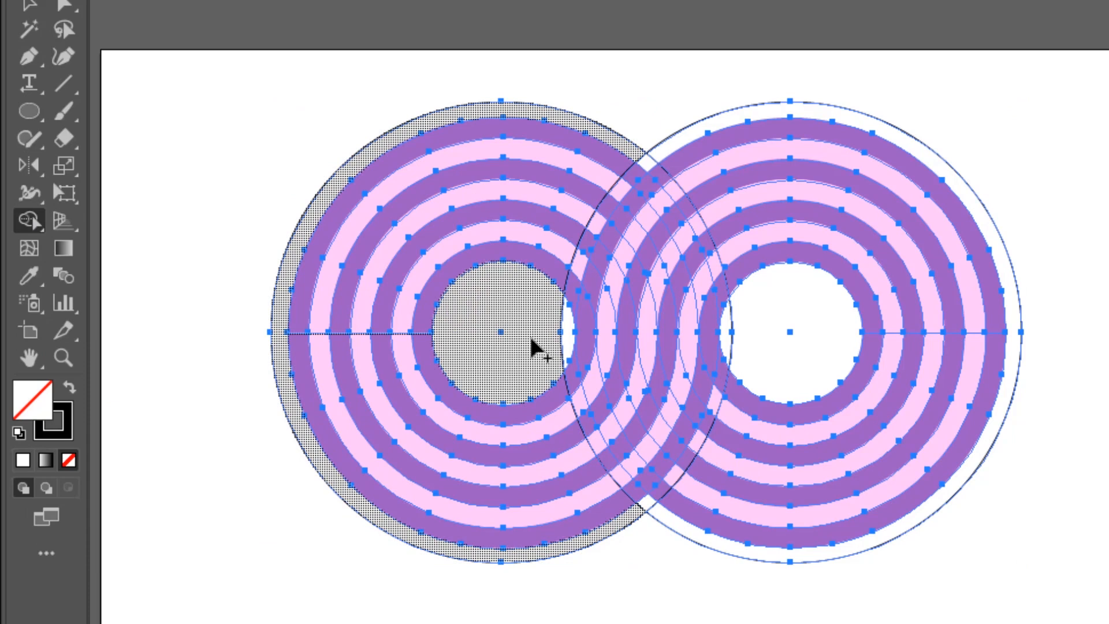
mouse_move(536, 341)
left_mouse_down()
mouse_move(555, 341)
mouse_move(572, 320)
mouse_move(584, 254)
mouse_move(619, 186)
mouse_move(659, 159)
left_mouse_up()
mouse_move(786, 351)
left_mouse_down()
mouse_move(734, 346)
mouse_move(716, 424)
mouse_move(648, 508)
mouse_move(670, 581)
left_mouse_up()
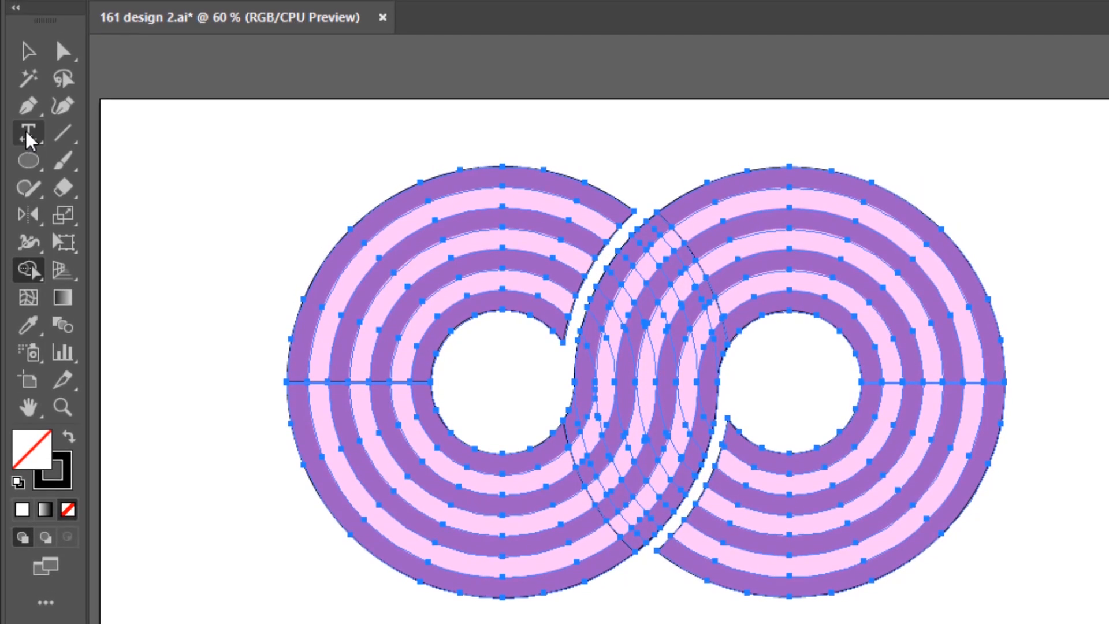
- Delete the leftover black outline paths around the right ring, the central S band and the upper left ring
left_click(29, 51)
left_click(307, 196)
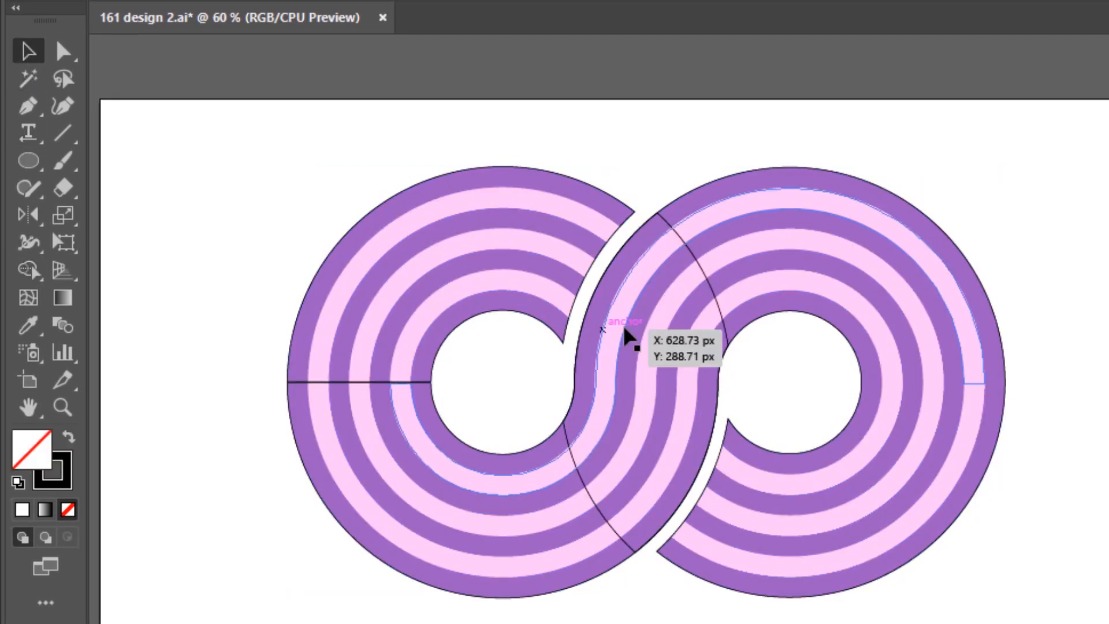
left_click(668, 212)
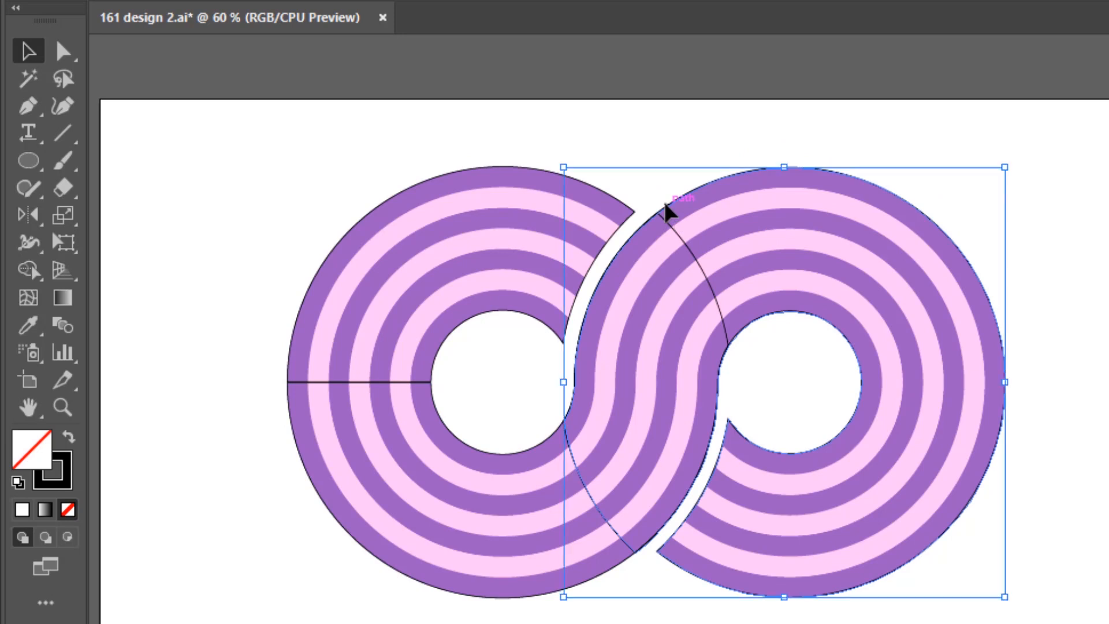
key("Delete")
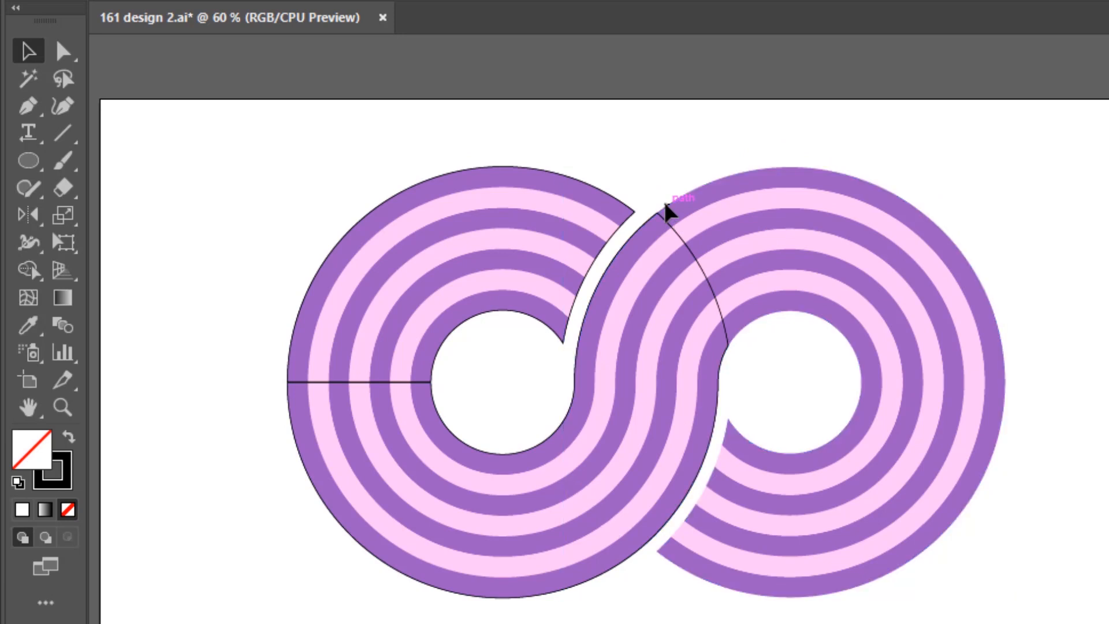
left_click(684, 247)
key("Delete")
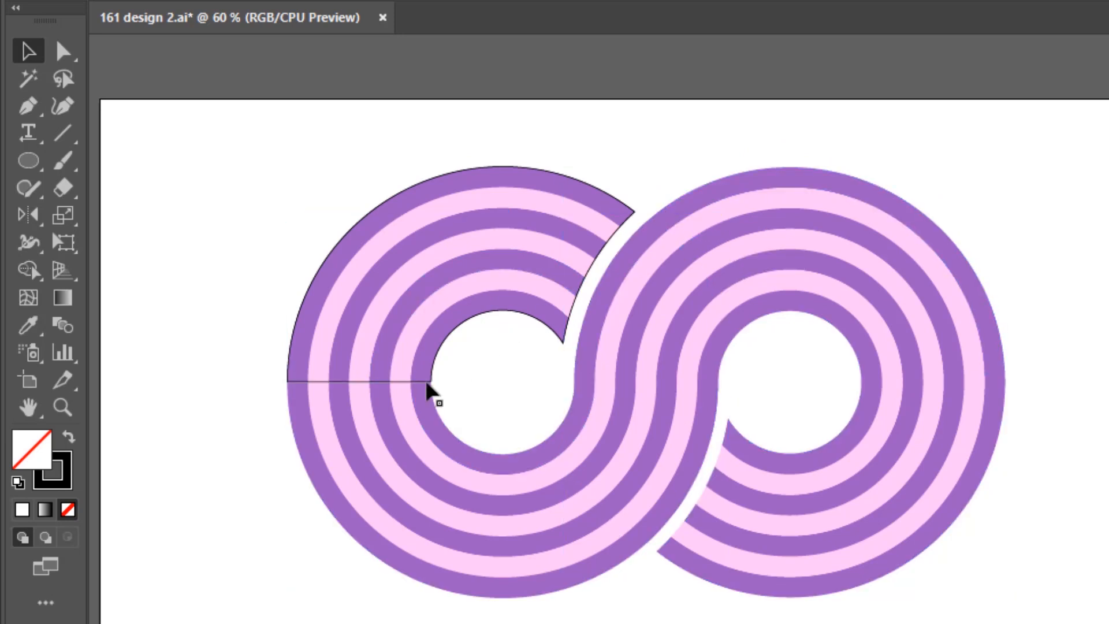
left_click(427, 384)
key("Delete")
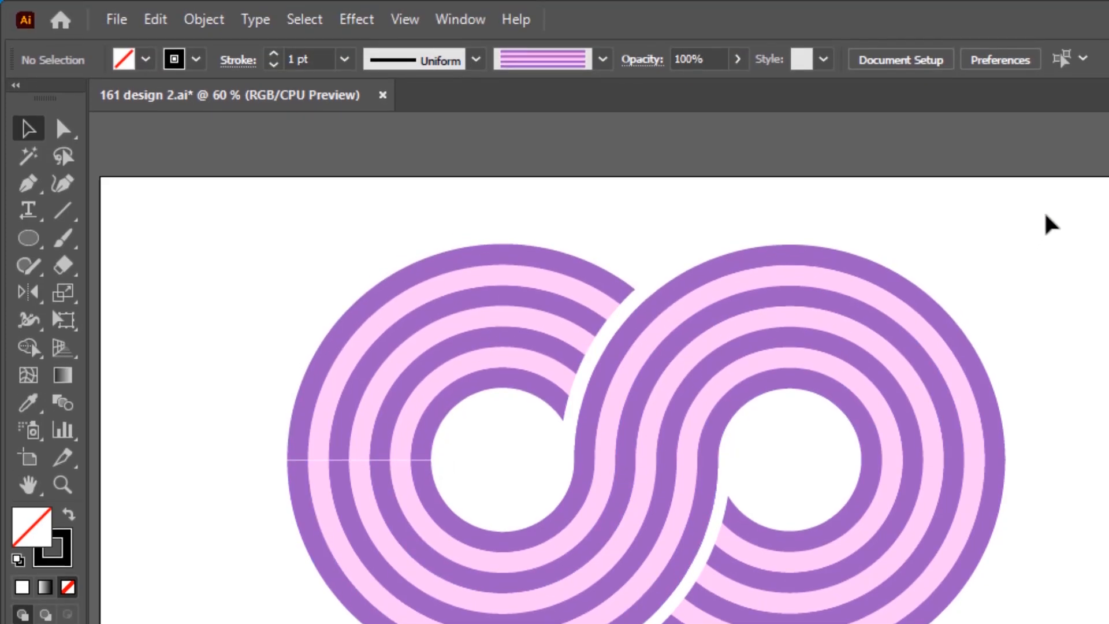
- Select all the pieces of the striped figure eight and group them
left_click_drag(1058, 220, 668, 540)
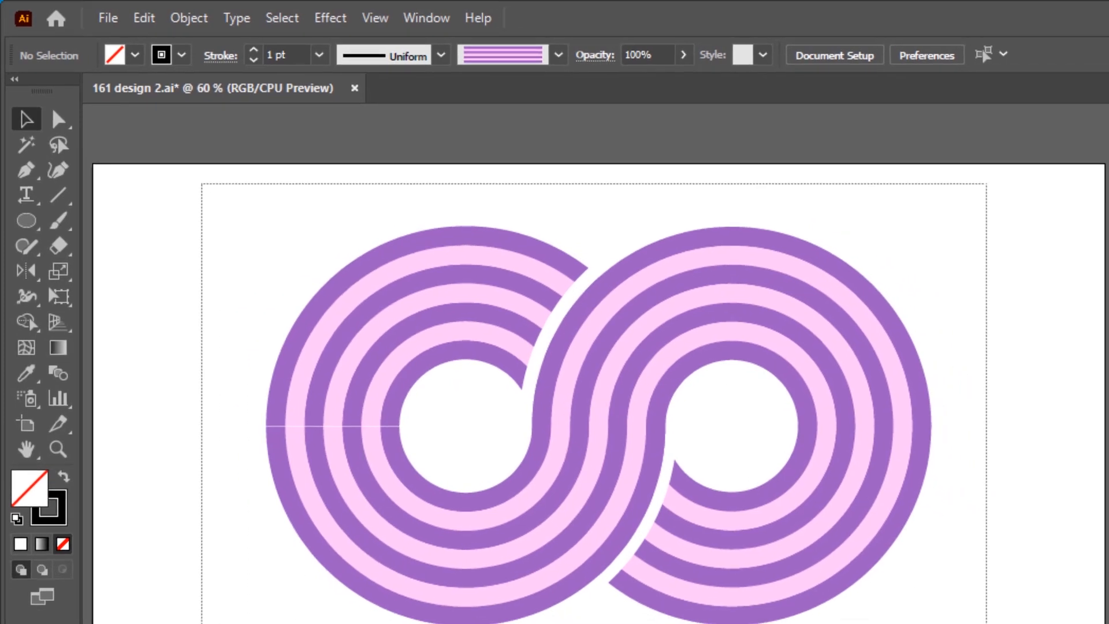
left_click(190, 22)
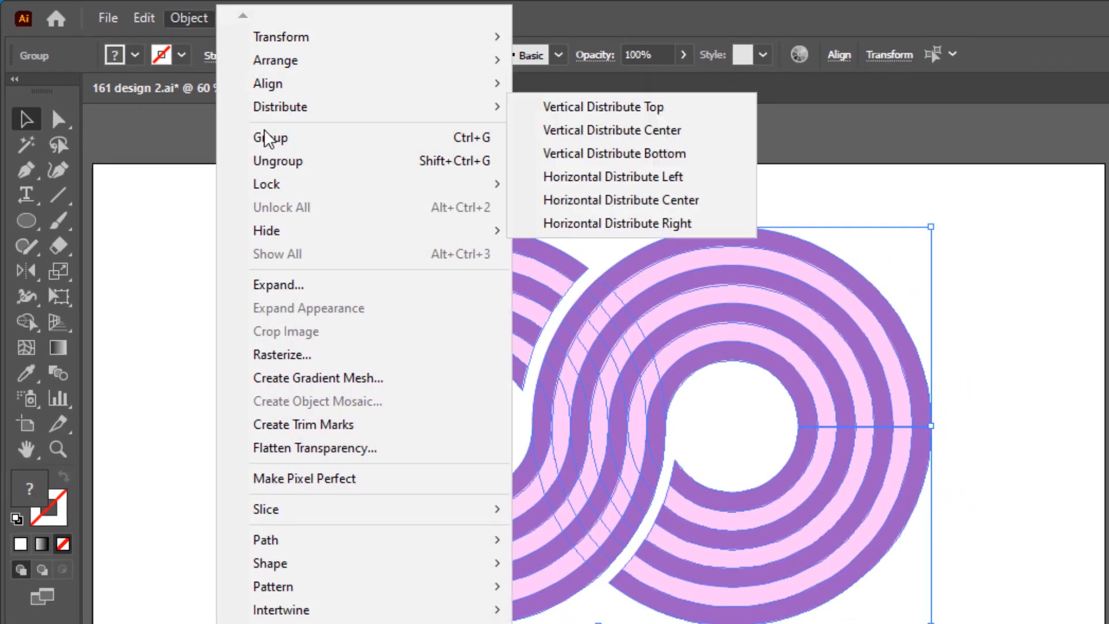
left_click(243, 138)
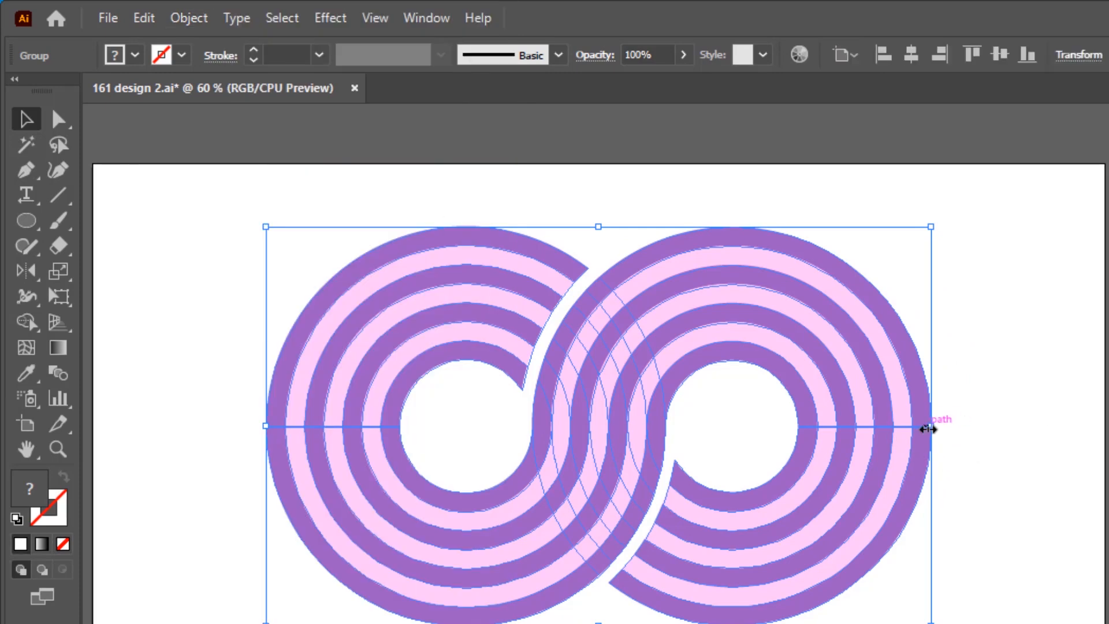
- Scale the figure-eight group proportionally about its centre to about 725 px wide and move it up to about Y 277 px
left_click_drag(928, 428, 870, 427)
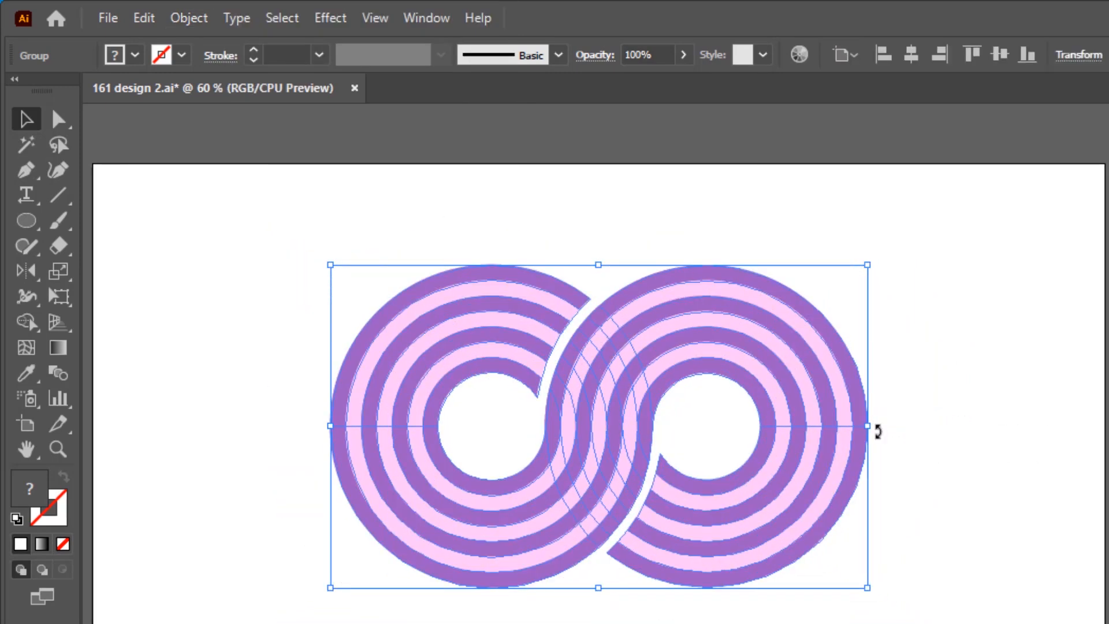
left_click_drag(656, 367, 648, 296)
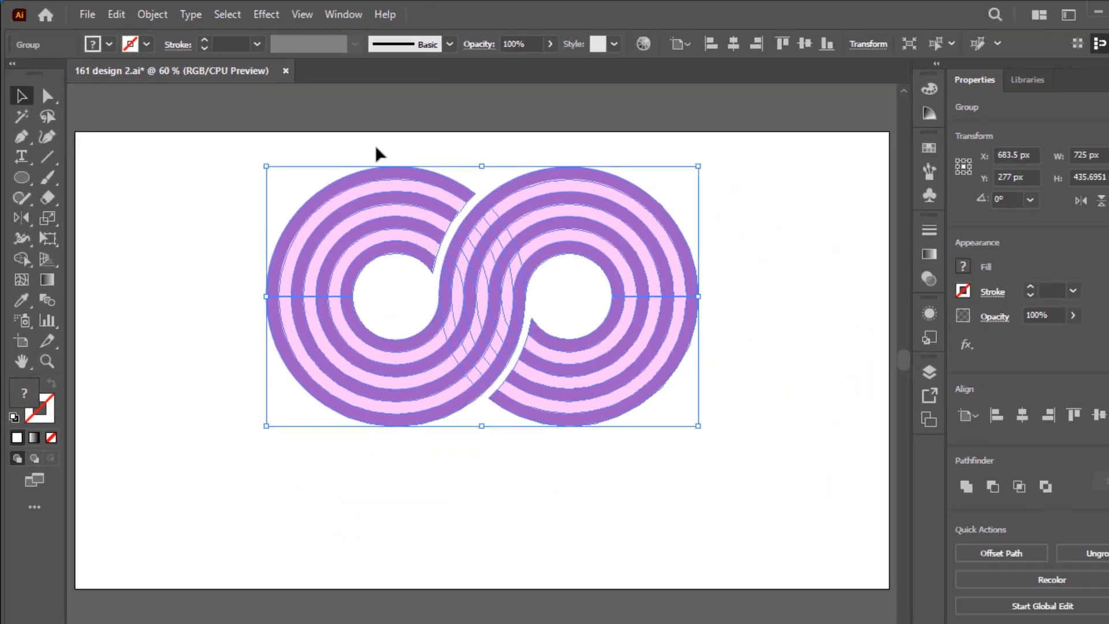
- Apply a radial repeat to the figure-eight group with 4 instances
left_click(153, 18)
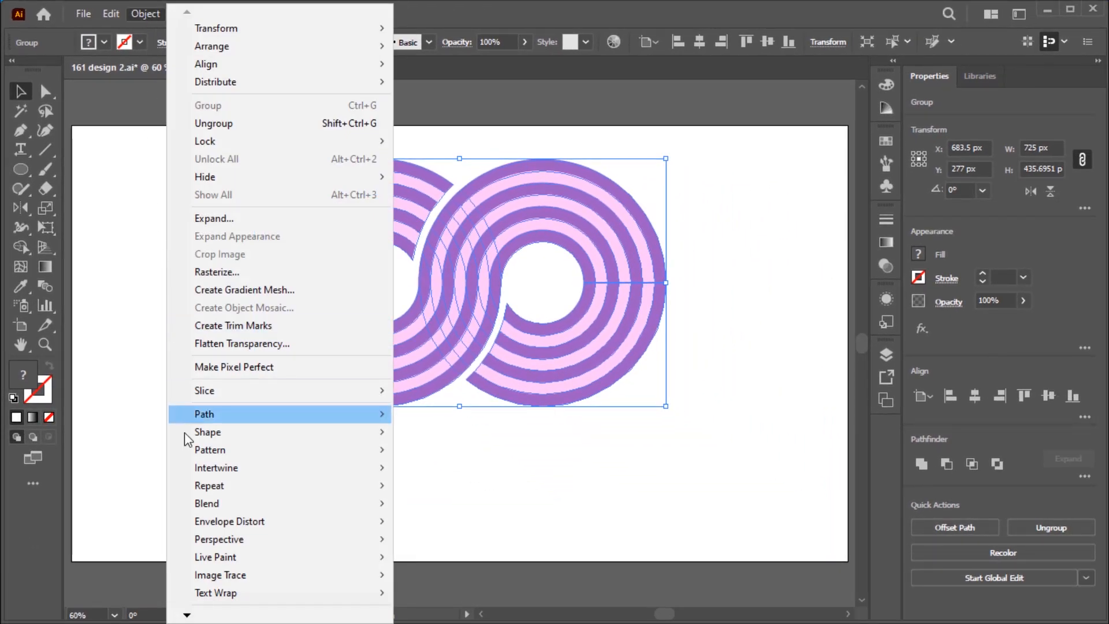
mouse_move(204, 492)
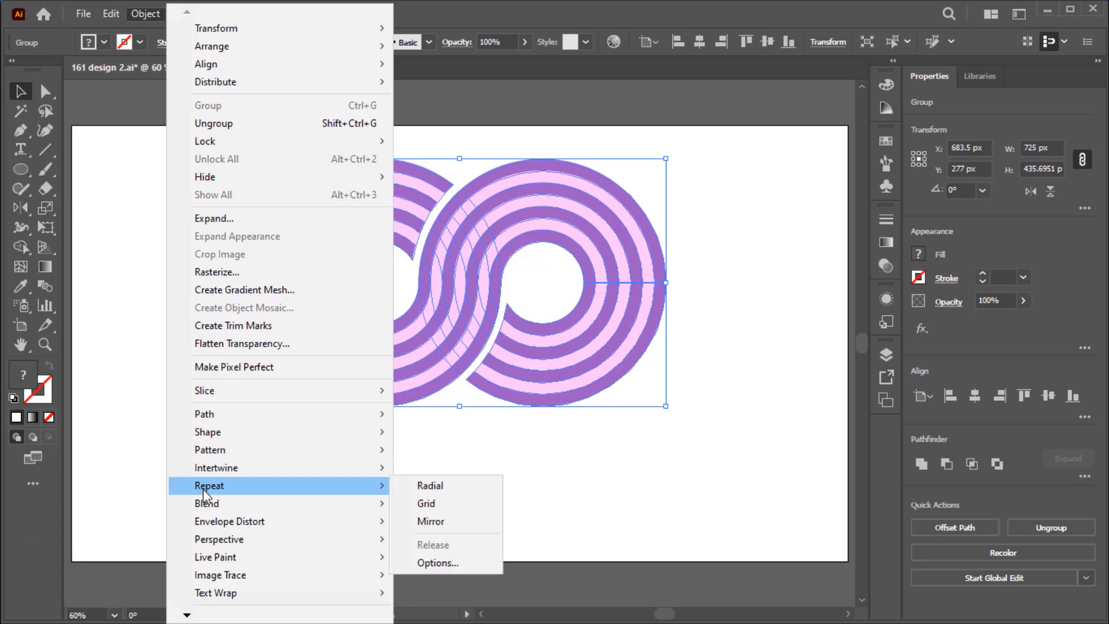
left_click(449, 486)
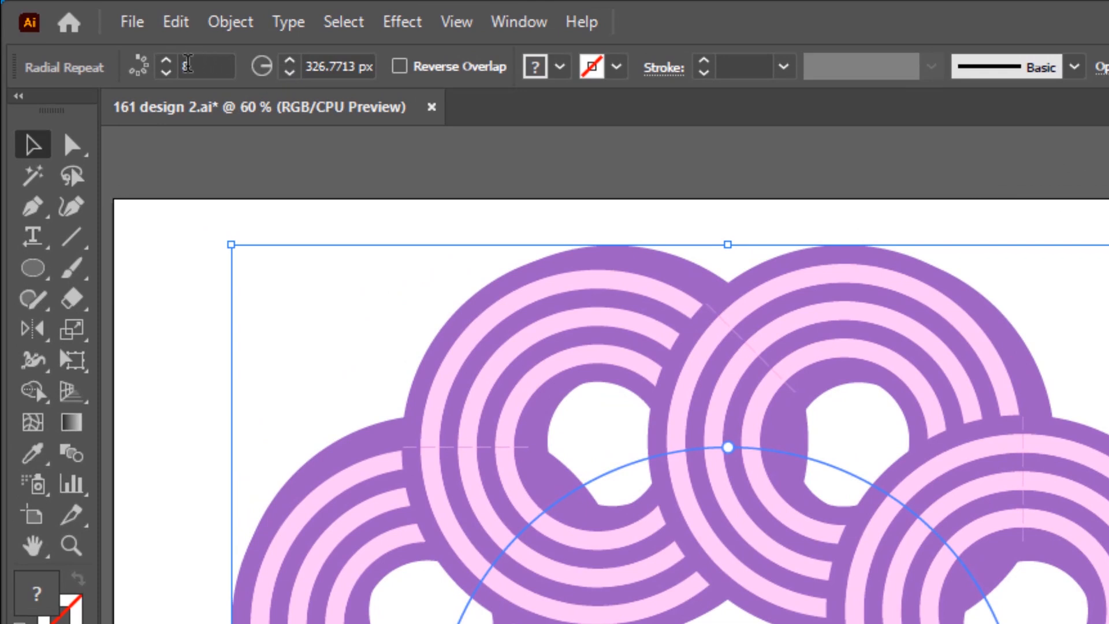
left_click(195, 62)
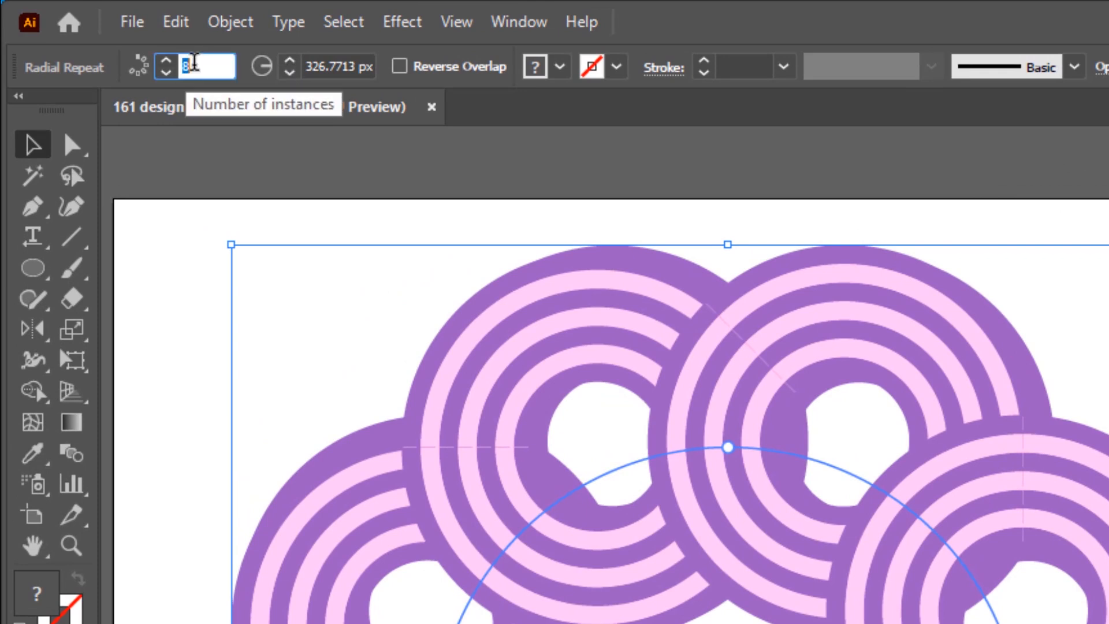
type("4")
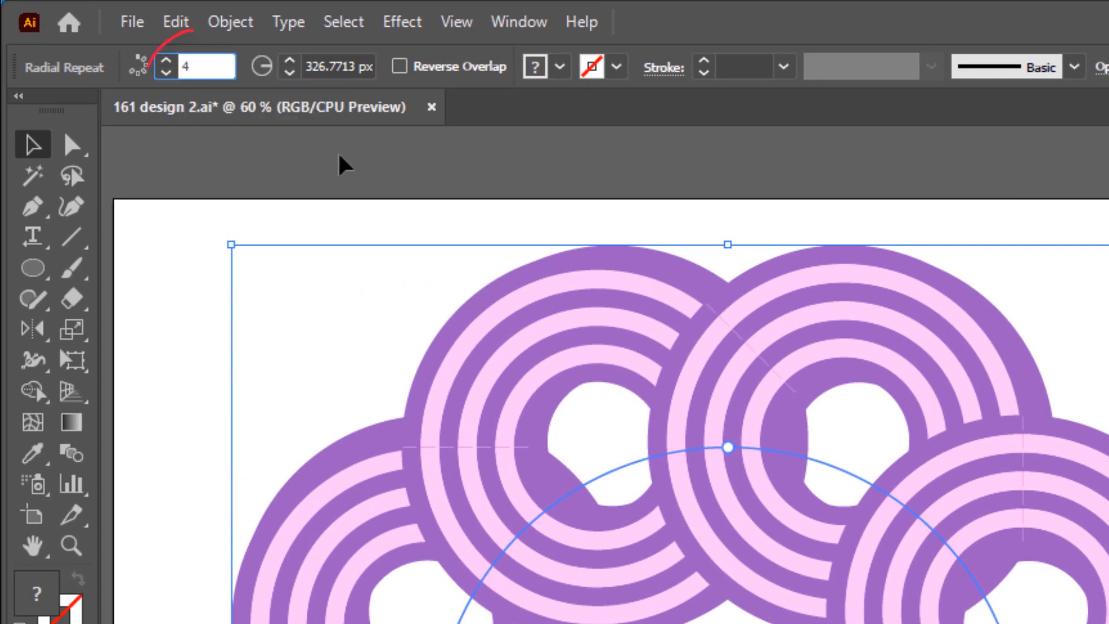
key("Tab")
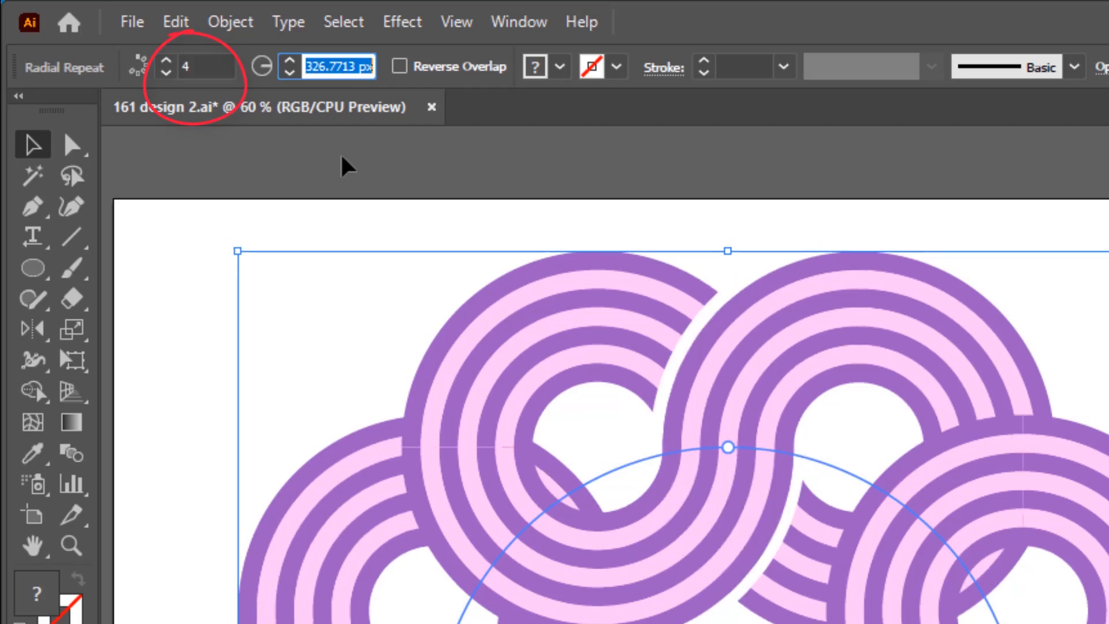
- Set the radial repeat's radius to 330 px and centre the repeat horizontally and vertically on the artboard
left_click(289, 73)
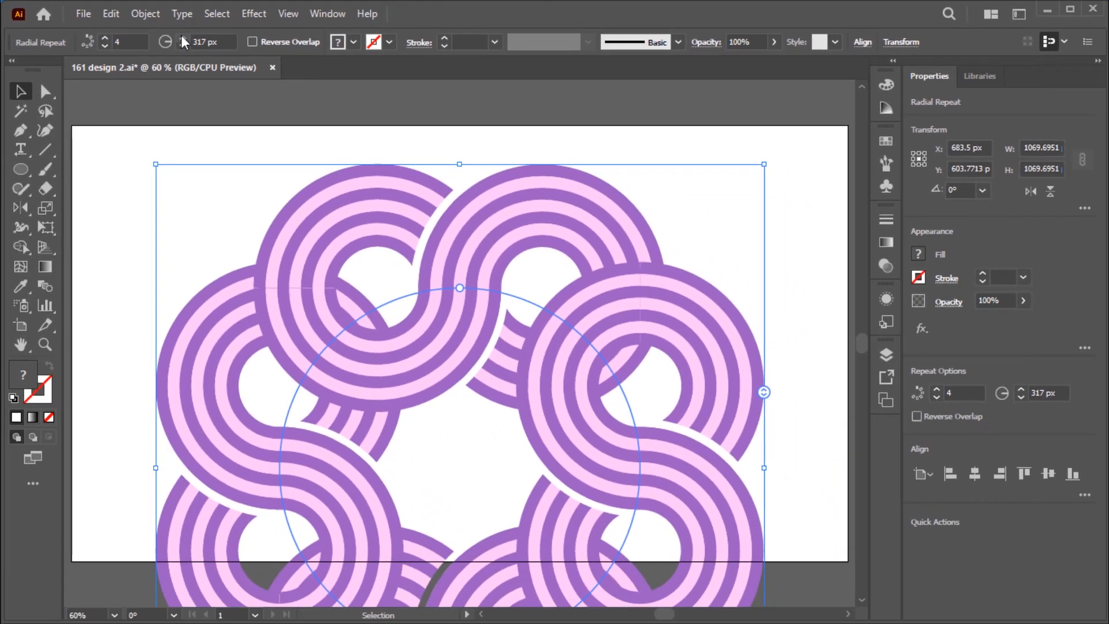
left_click(217, 47)
left_click(182, 37)
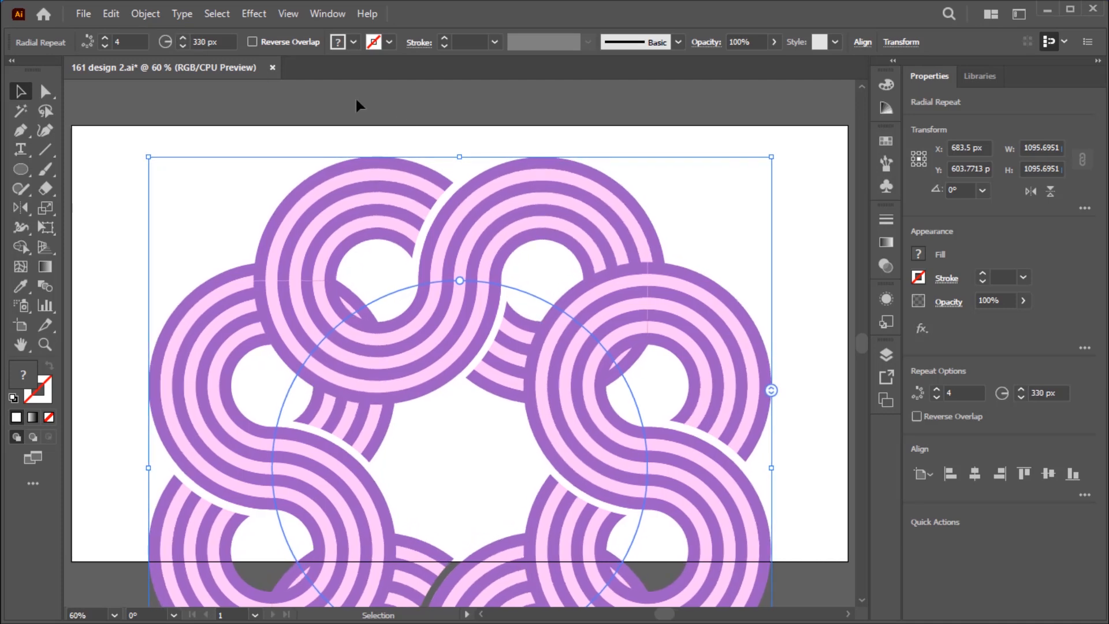
left_click(977, 475)
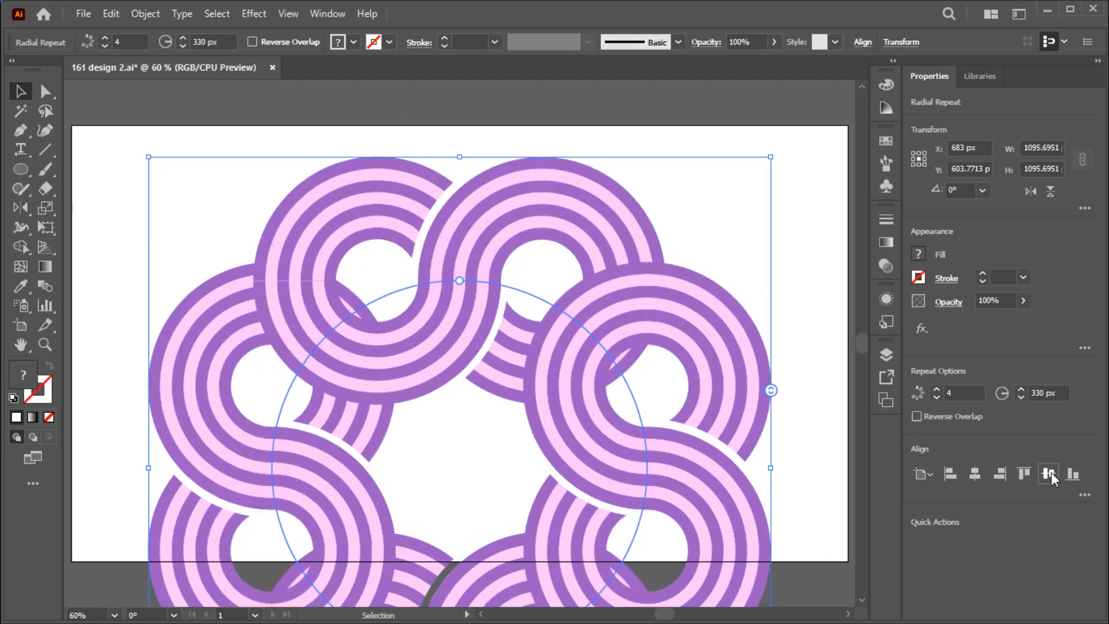
left_click(1050, 474)
- Increase the radial repeat's radius to 352 px to spread the four figure eights further apart
left_click(183, 47)
left_click(183, 37)
left_click(183, 36)
left_click(184, 36)
left_click(184, 36)
left_click(183, 35)
left_click(184, 36)
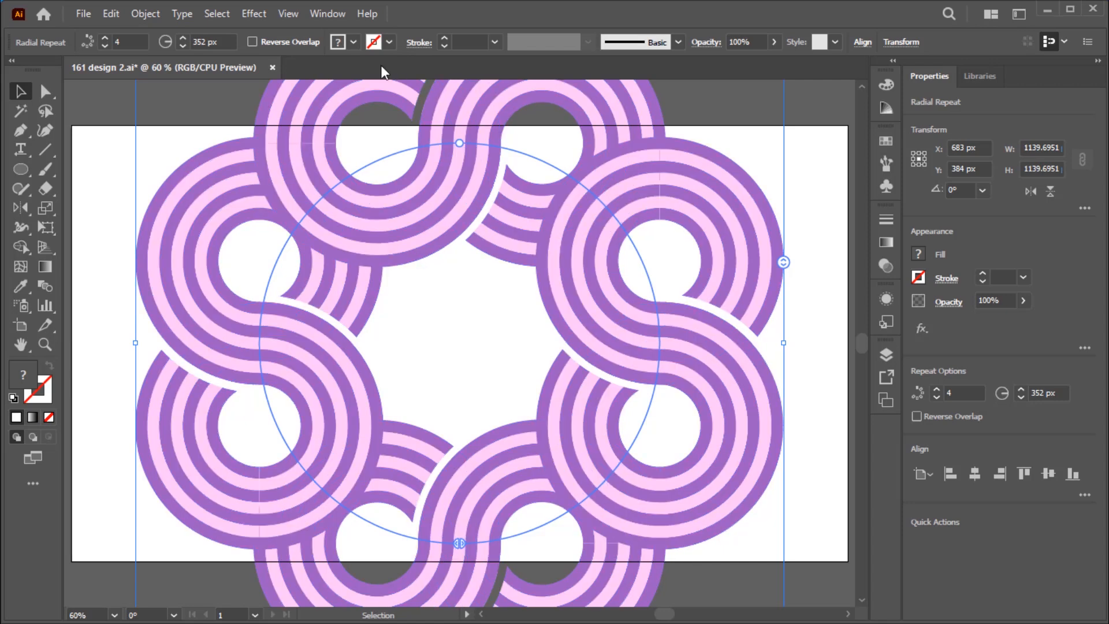
- Expand the radial repeat's object and fill, scale the design down proportionally about its centre to fit the artboard, and deselect it
left_click(149, 16)
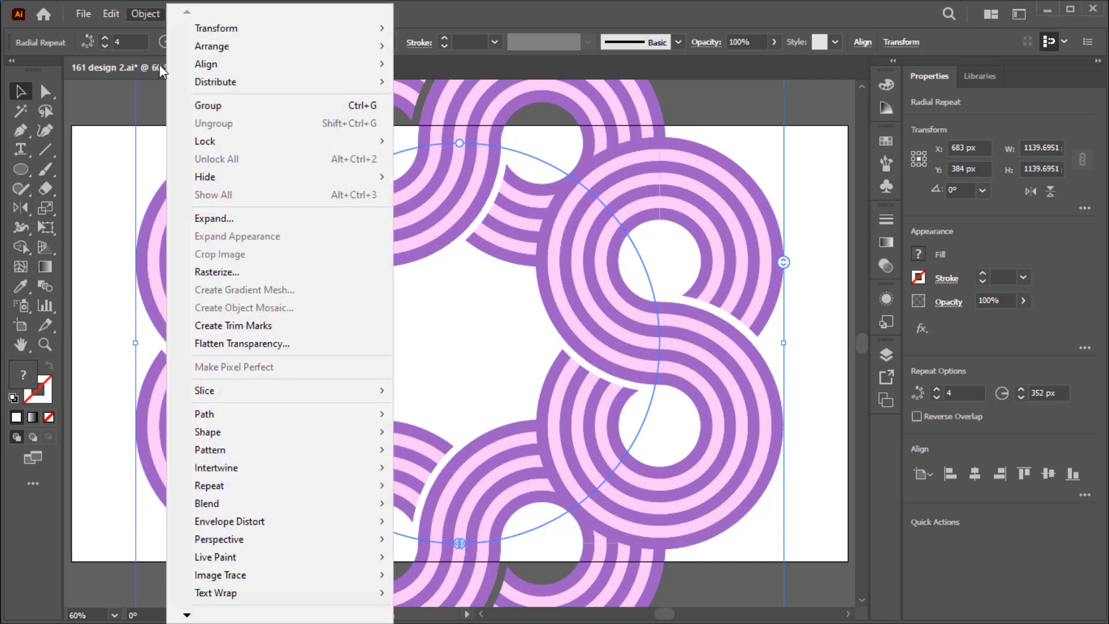
left_click(203, 217)
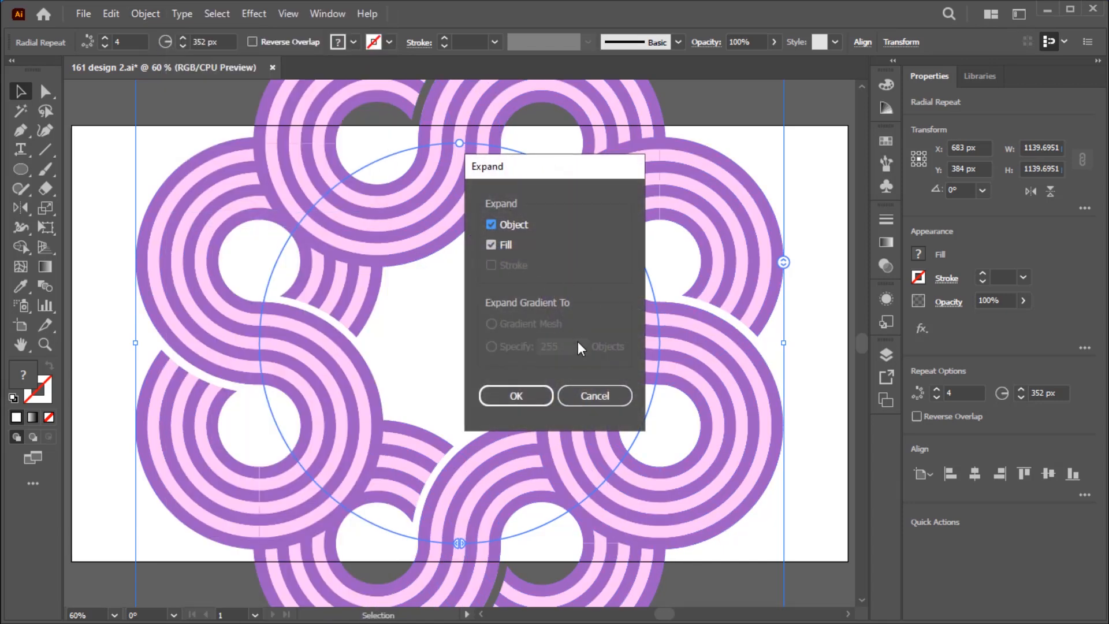
key("Return")
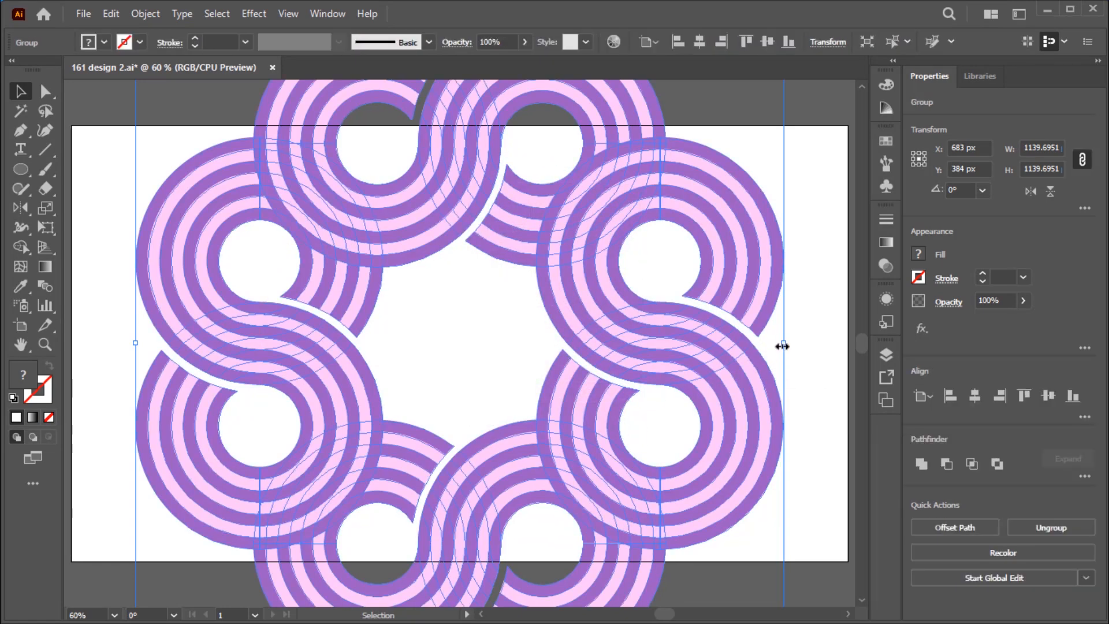
left_click_drag(784, 343, 676, 345)
left_click(776, 319)
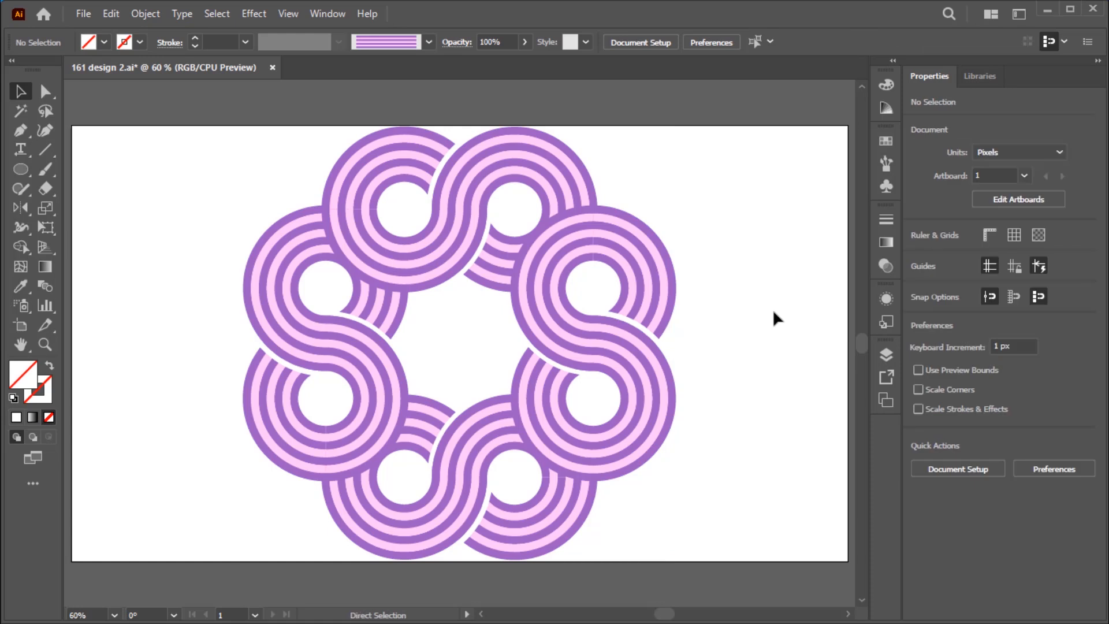